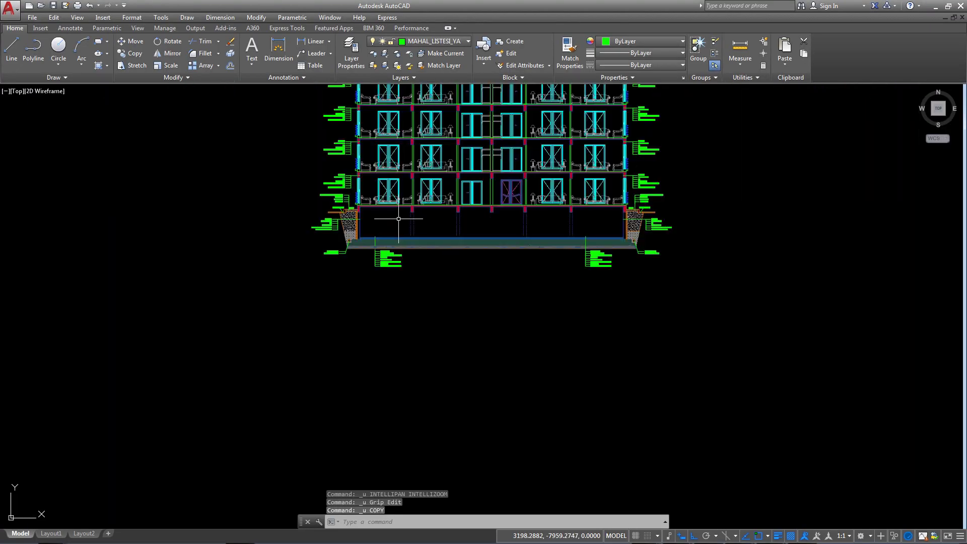
Step: Select the foundation finish labels together with their leader line
scroll(393, 212, "down", 3)
scroll(433, 192, "up", 3)
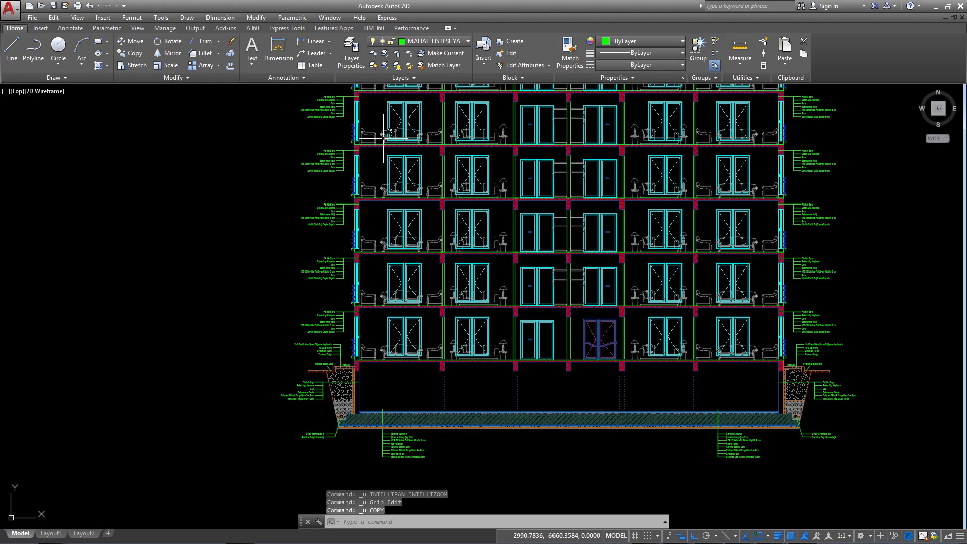
scroll(445, 183, "up", 3)
scroll(454, 197, "down", 3)
scroll(460, 194, "up", 3)
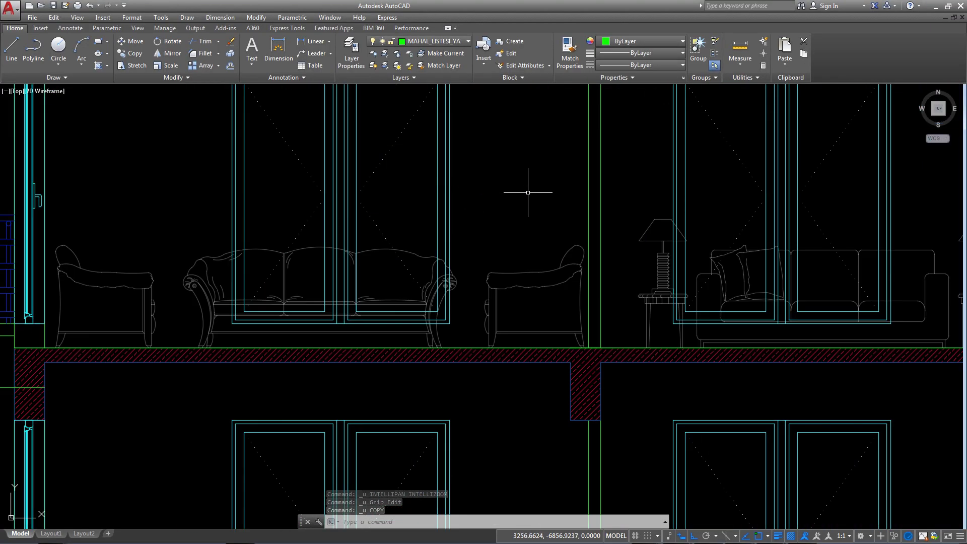
scroll(532, 296, "down", 4)
scroll(504, 328, "up", 2)
scroll(449, 309, "up", 3)
scroll(468, 242, "up", 3)
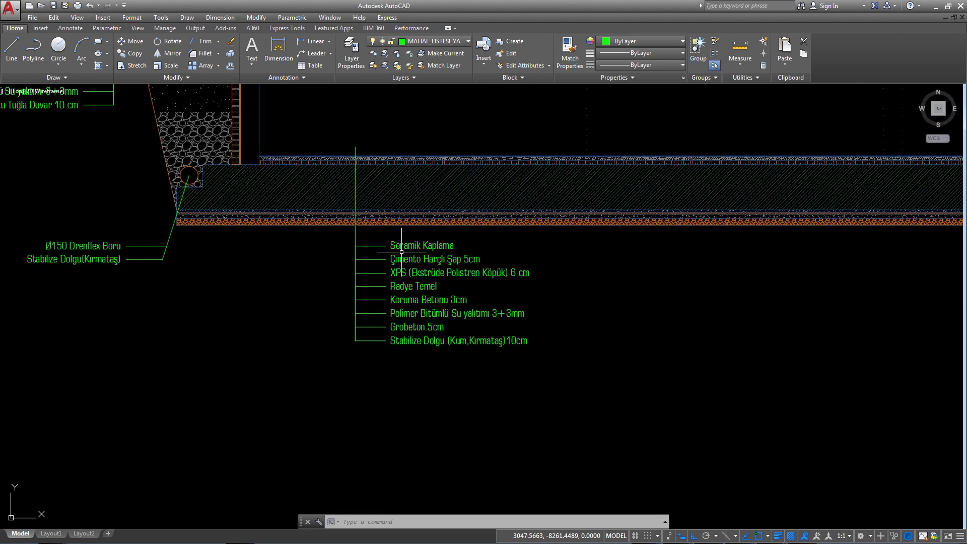
scroll(471, 226, "up", 2)
left_click(471, 226)
left_click(302, 436)
Step: Copy the selected foundation labels using a base point on the list
scroll(305, 428, "down", 3)
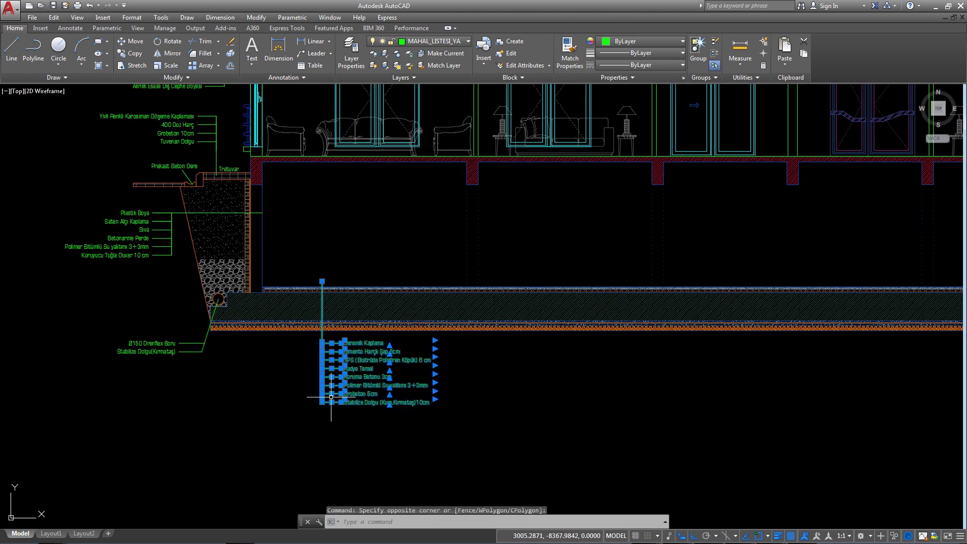
scroll(332, 394, "up", 1)
scroll(332, 394, "up", 2)
right_click(333, 394)
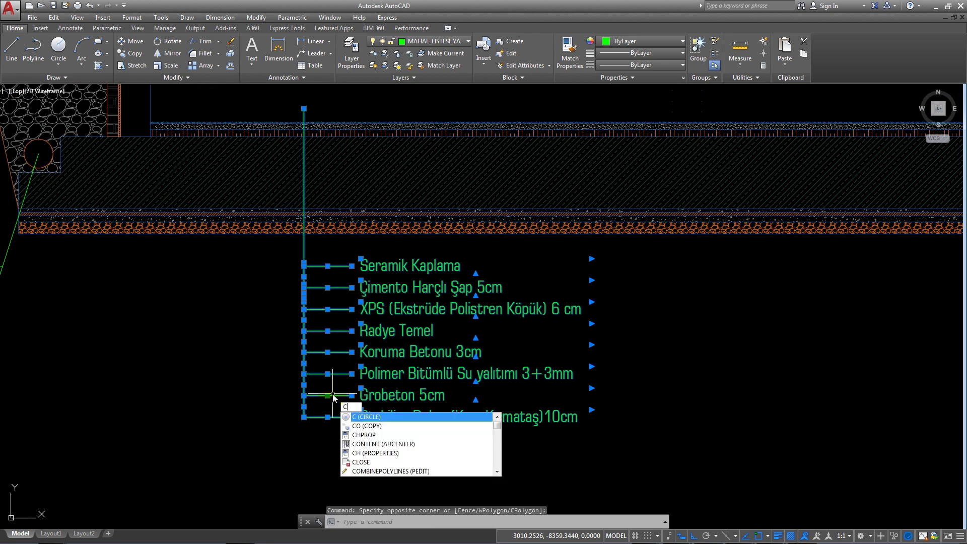
left_click(368, 444)
left_click(330, 395)
Step: With Ortho off, place the label copy in open space left of the building elevation
scroll(332, 394, "down", 2)
middle_click_drag(230, 275, 371, 350)
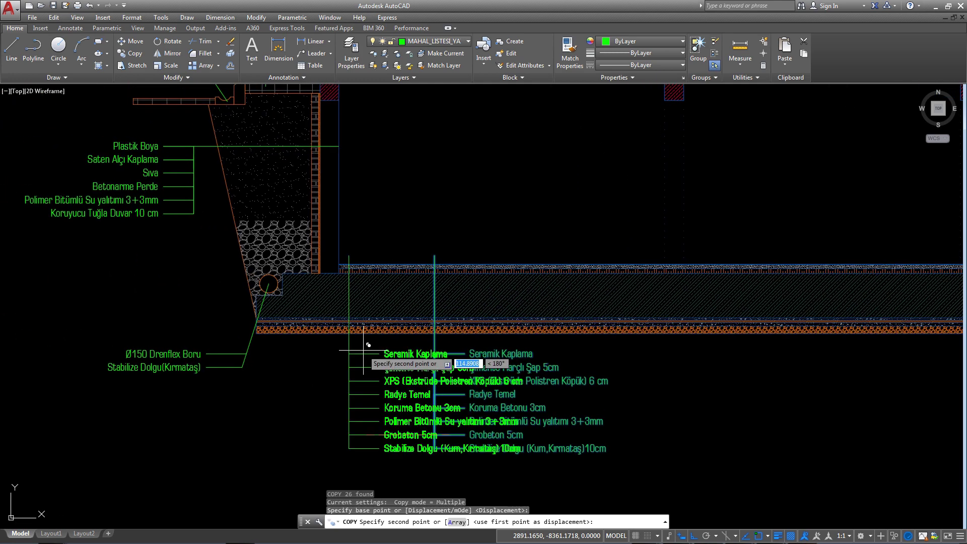
key("F8")
scroll(257, 342, "down", 3)
middle_click_drag(257, 341, 540, 487)
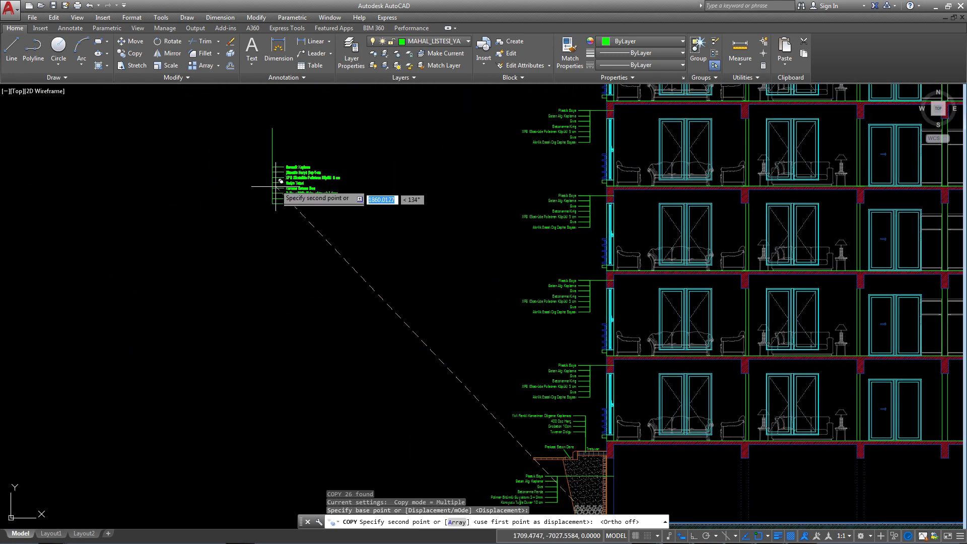
scroll(281, 194, "up", 3)
left_click(269, 188)
key("Escape")
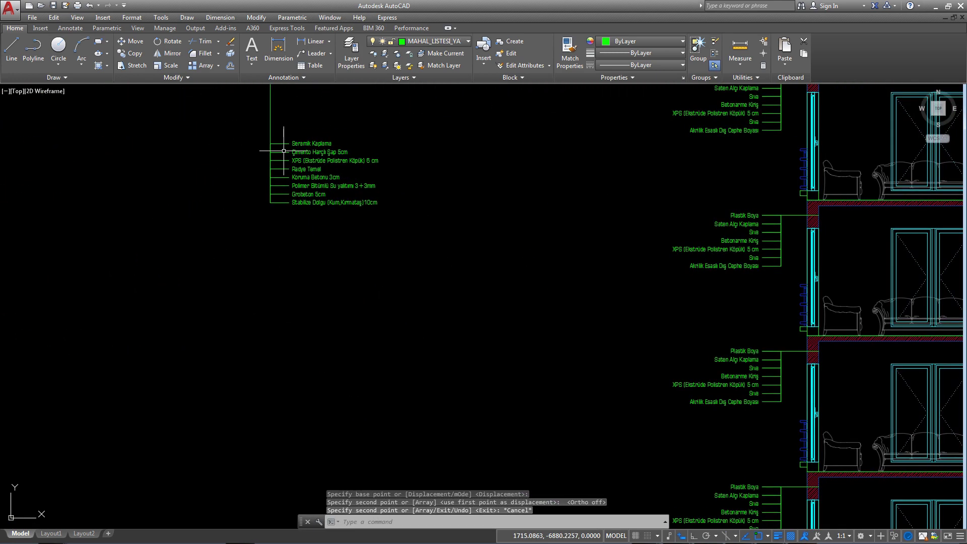
scroll(281, 130, "up", 5)
scroll(293, 238, "down", 5)
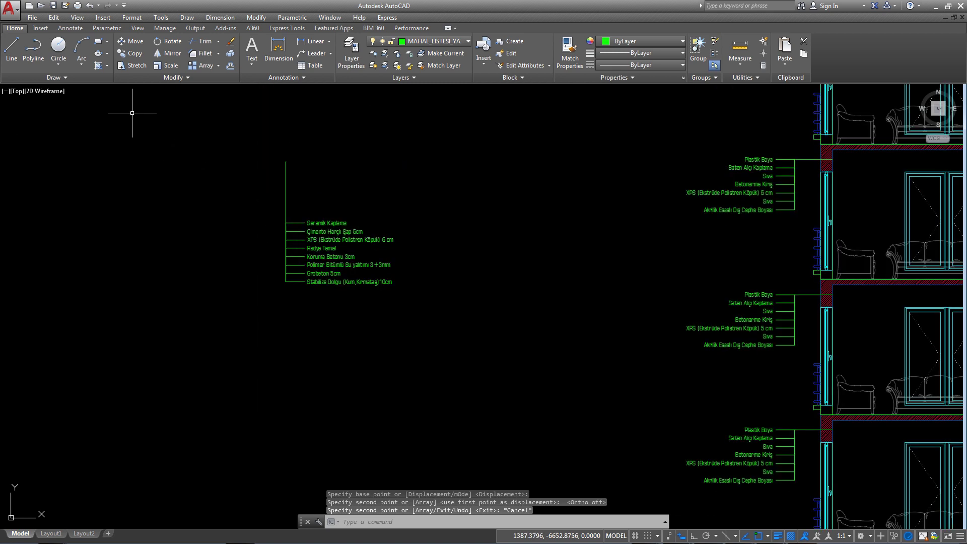
Step: Stretch the copied label text horizontally left toward its leader with Ortho on
left_click(133, 65)
scroll(413, 181, "up", 3)
left_click(440, 162)
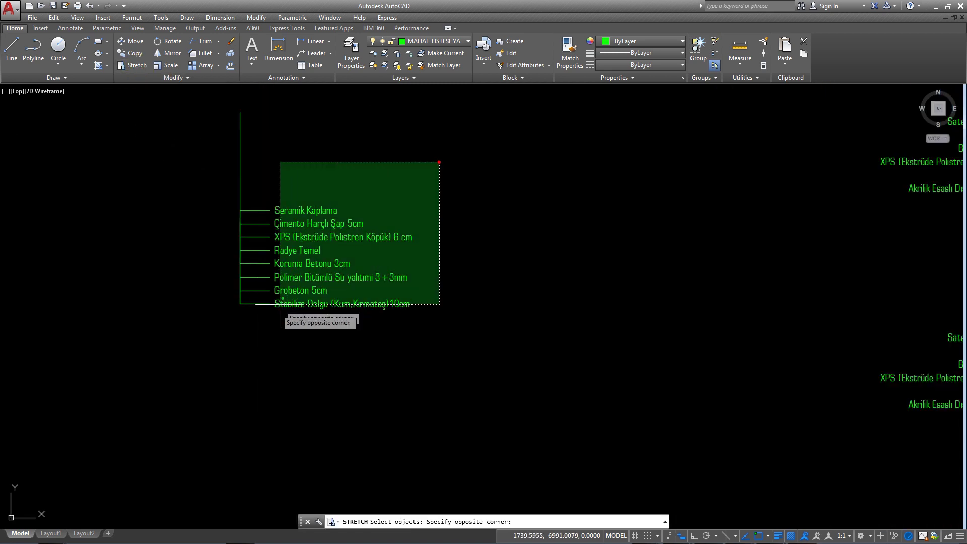
left_click(262, 349)
scroll(269, 166, "up", 4)
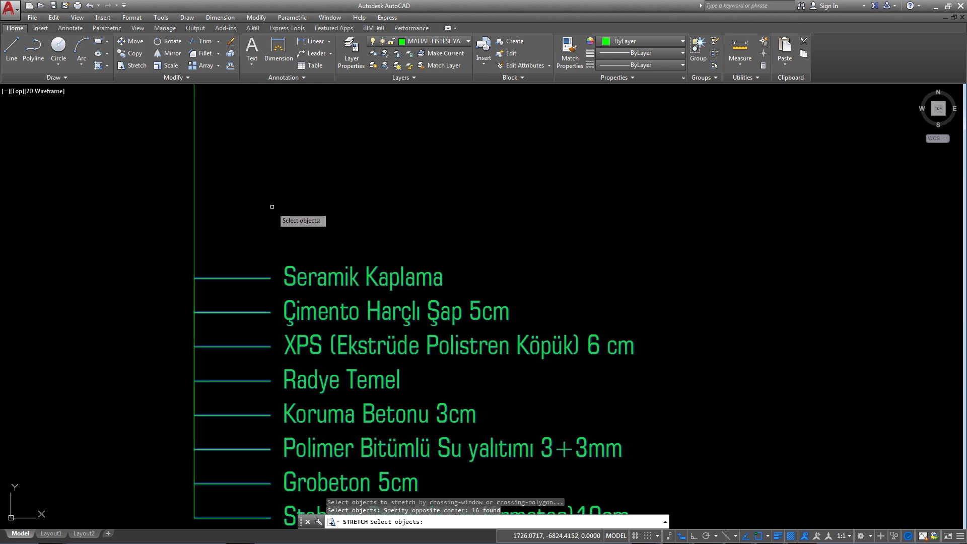
key("Return")
left_click(273, 208)
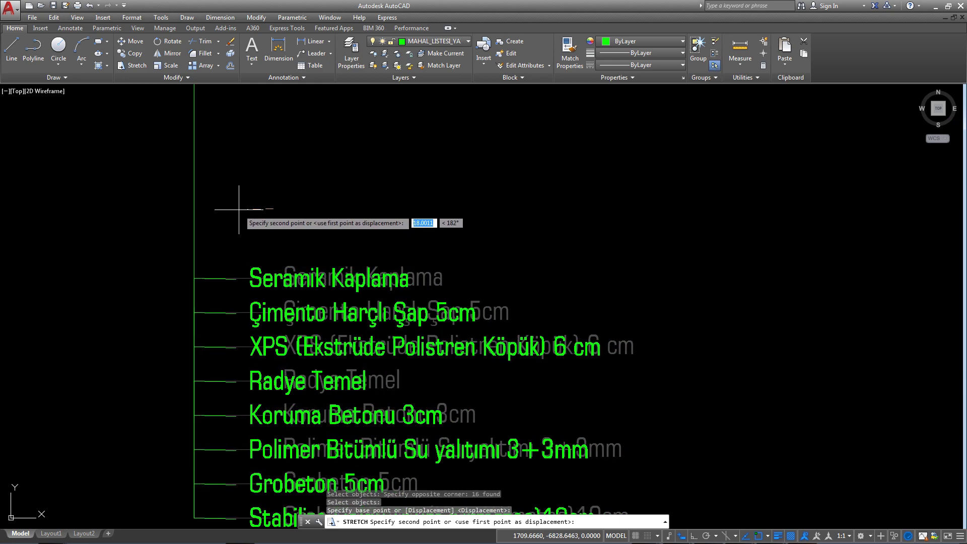
key("F8")
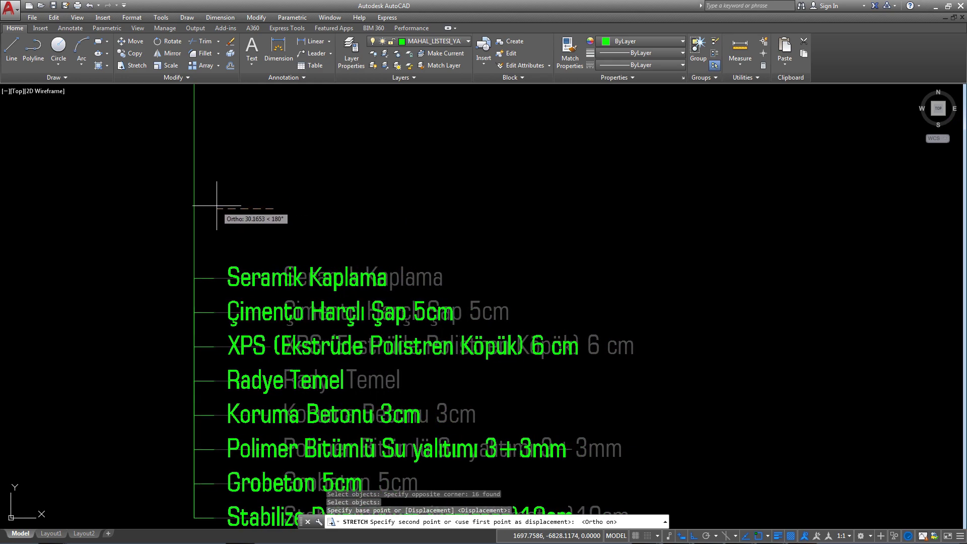
left_click(218, 205)
scroll(259, 222, "down", 4)
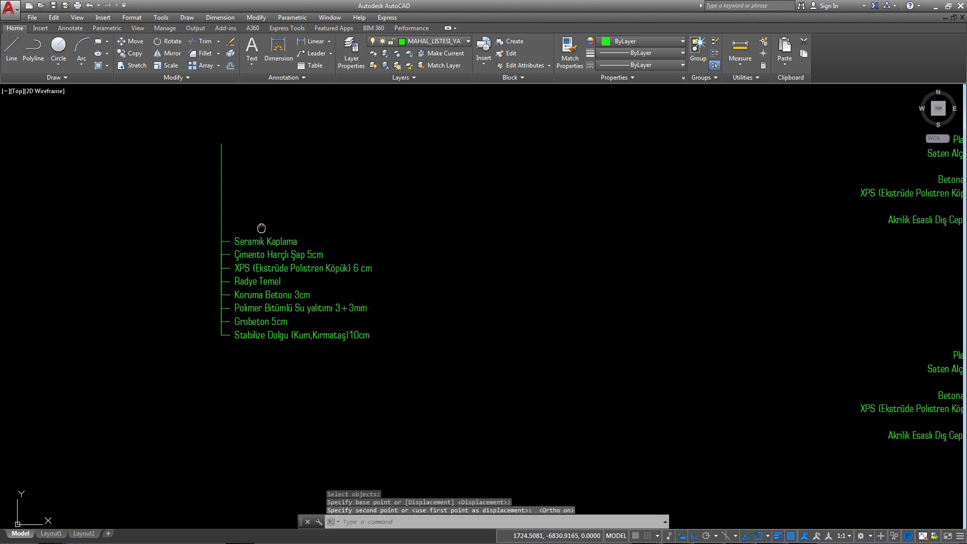
scroll(276, 227, "up", 2)
Step: Pull the leader's top endpoint down to the Seramik Kaplama label
left_click(294, 185)
left_click(237, 202)
left_click(259, 159)
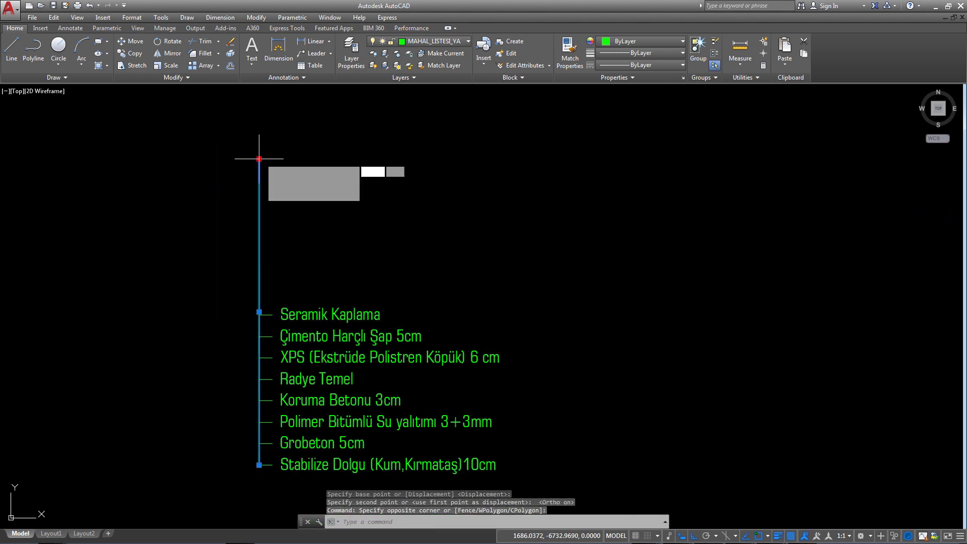
scroll(257, 321, "up", 4)
left_click(259, 315)
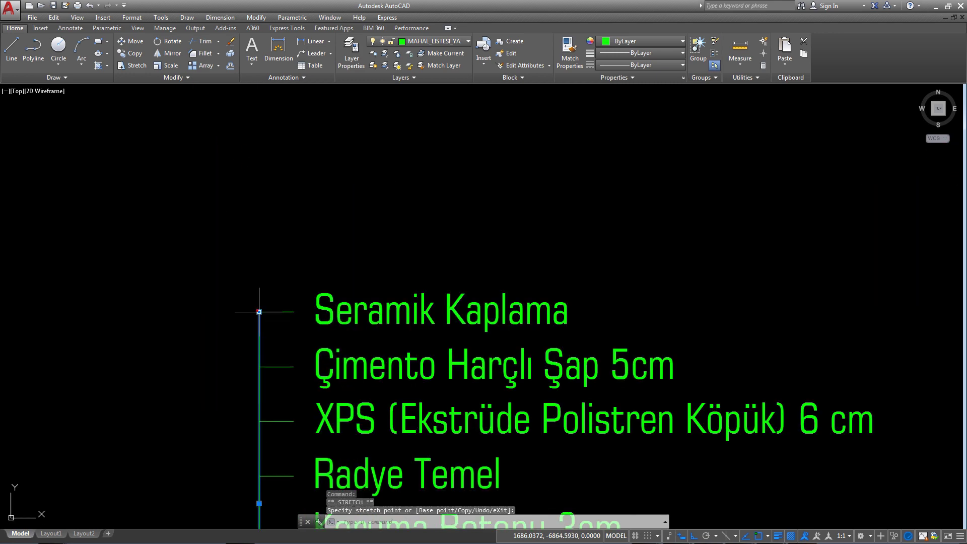
scroll(259, 332, "down", 2)
key("Escape")
Step: Select the whole vertical leader line of the copied list
left_click(299, 385)
left_click(281, 392)
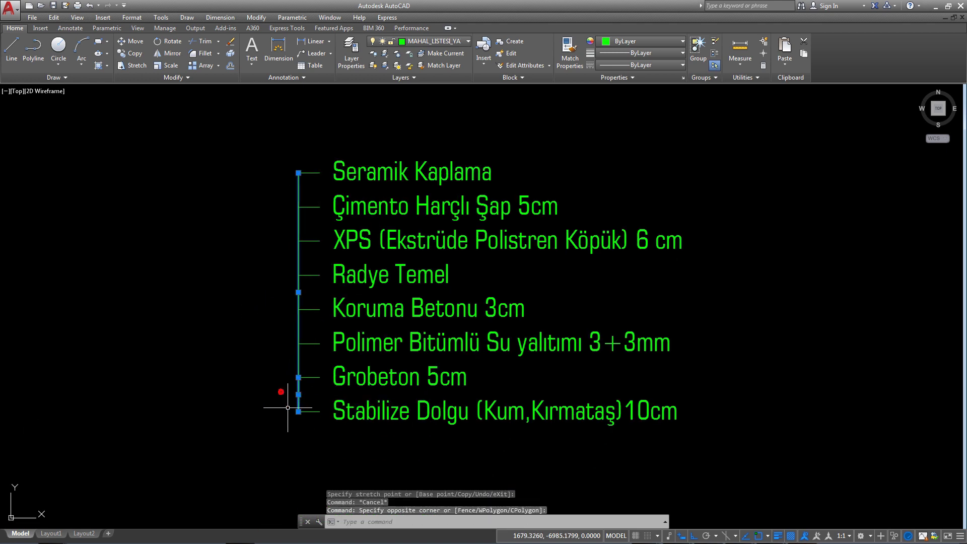
key("Escape")
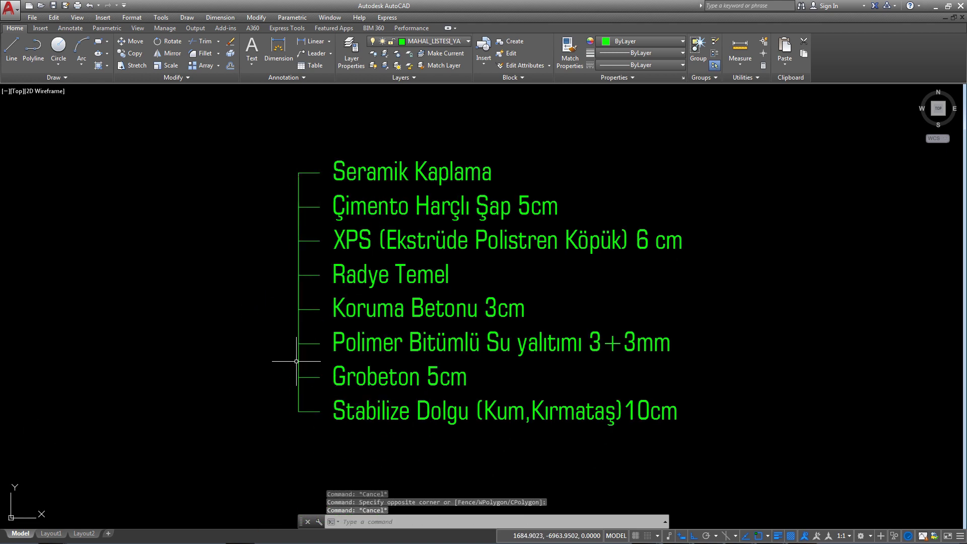
left_click(298, 361)
key("Escape")
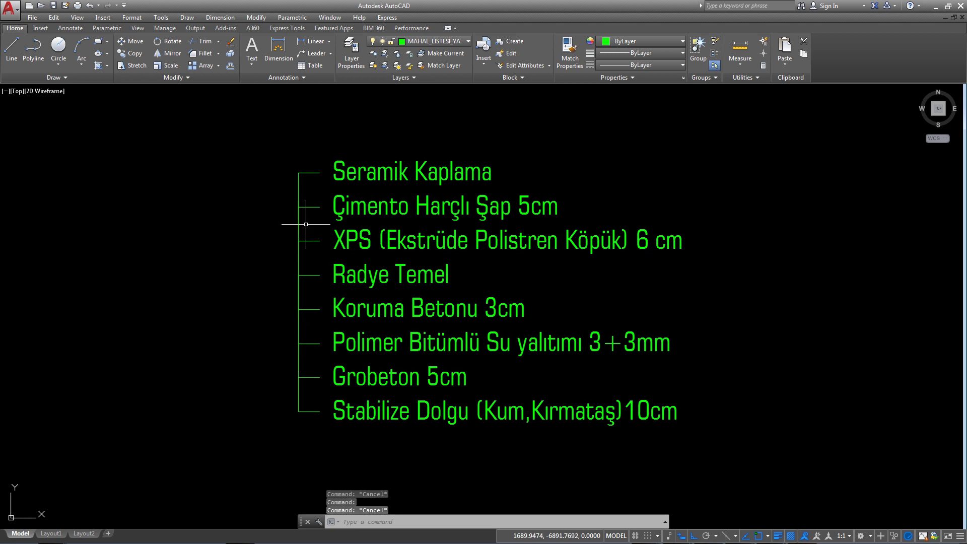
left_click(298, 224)
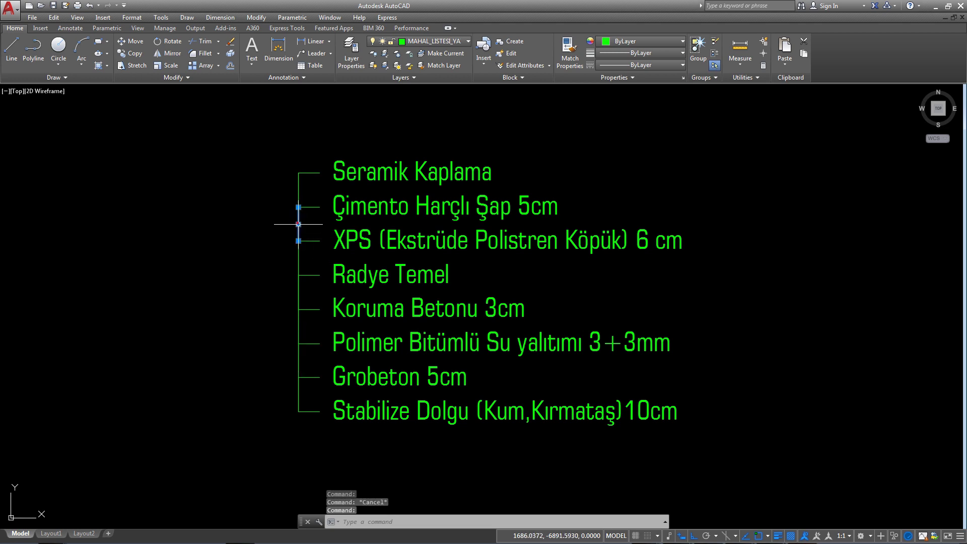
left_click(298, 190)
left_click(306, 201)
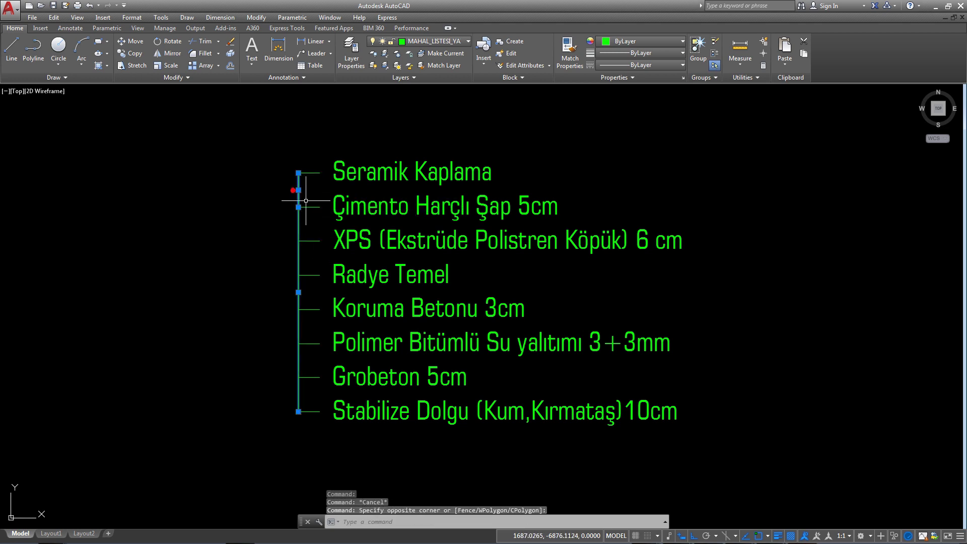
Step: Extend the leader's bottom endpoint to just below the last label
left_click(298, 411)
middle_click_drag(289, 459, 270, 390)
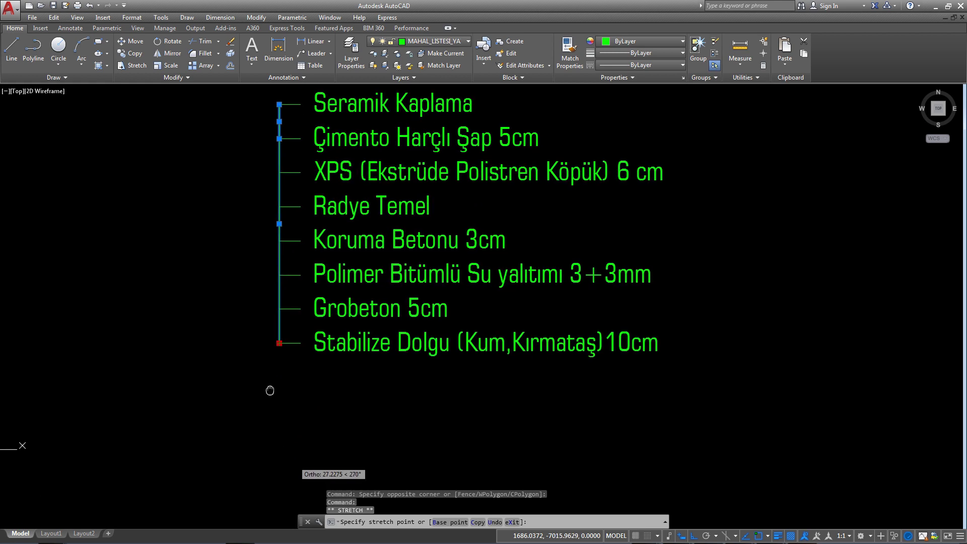
left_click(280, 421)
key("Escape")
scroll(307, 361, "down", 3)
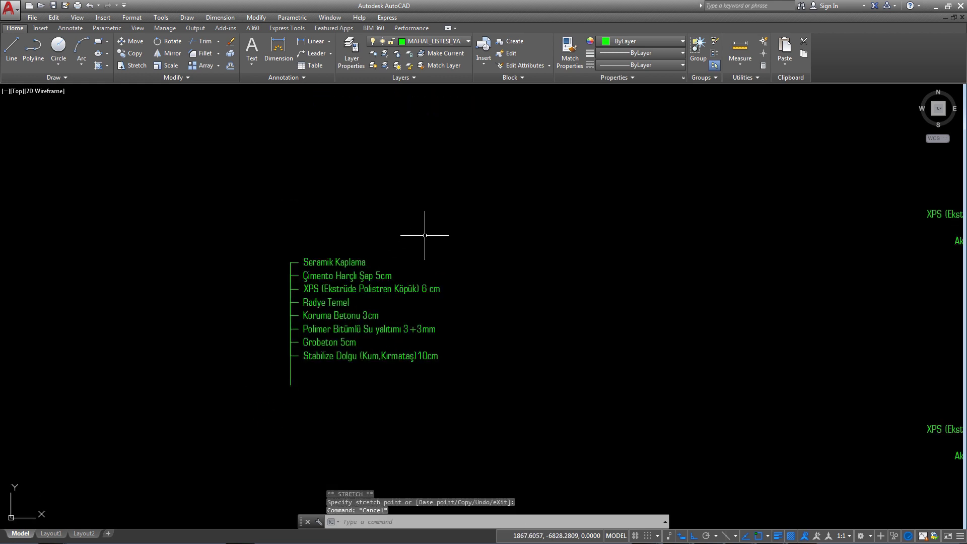
left_click(439, 228)
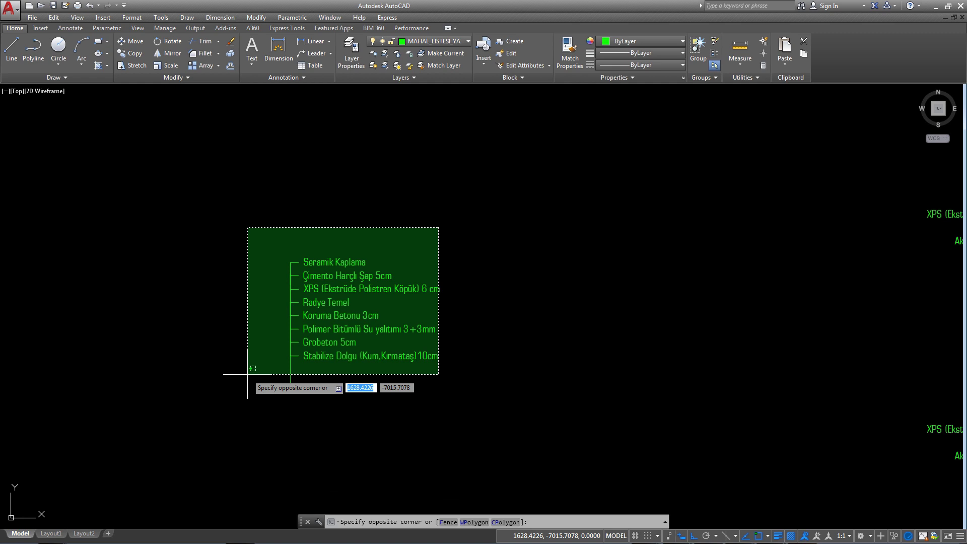
Step: Delete the top three labels and their ticks from the copied list
key("Escape")
scroll(295, 306, "up", 2)
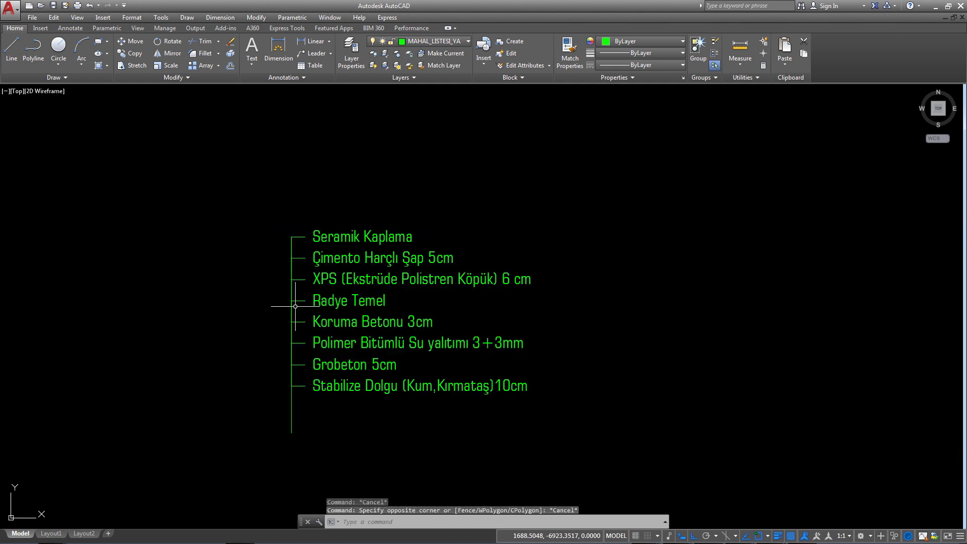
left_click(471, 199)
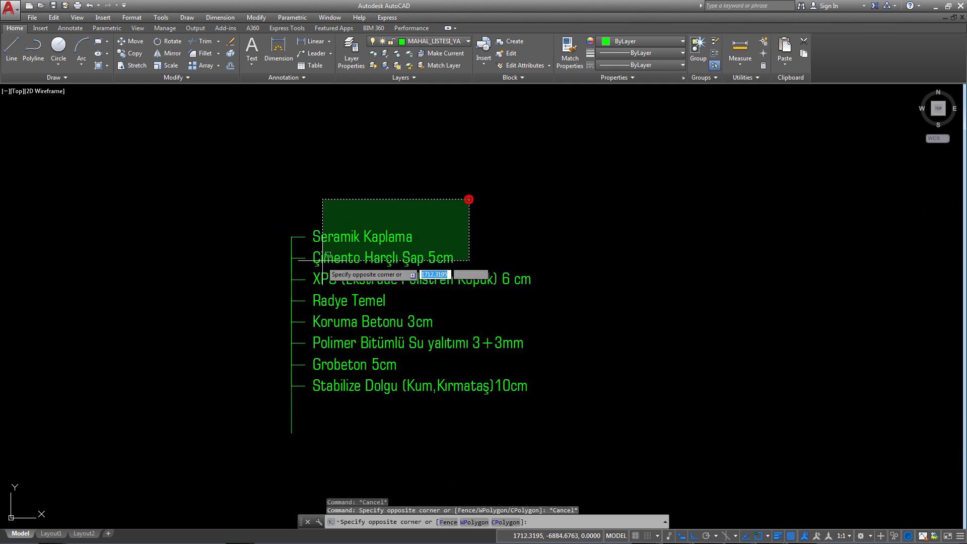
left_click(301, 280)
key("Delete")
Step: Erase the leader line pieces above Radye Temel
scroll(297, 272, "up", 3)
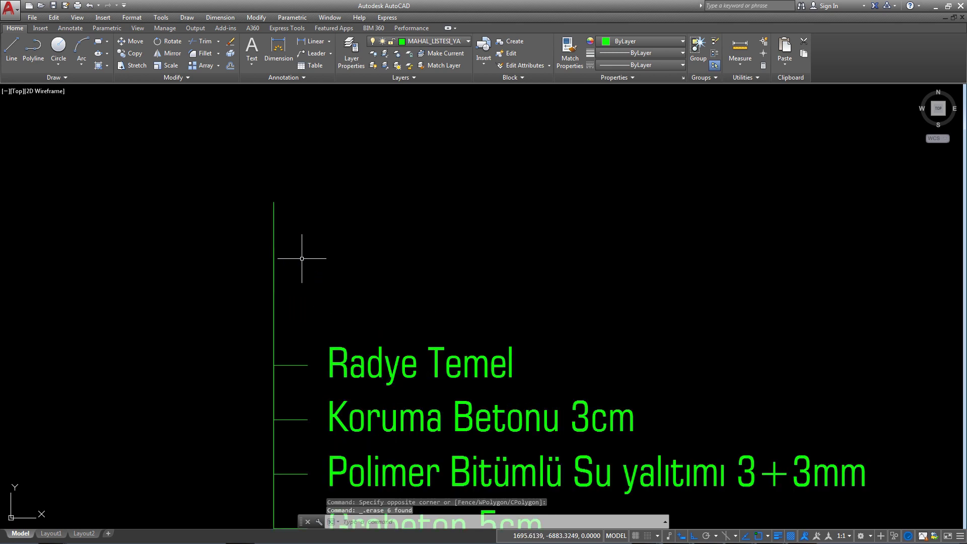
left_click(273, 262)
left_click(319, 216)
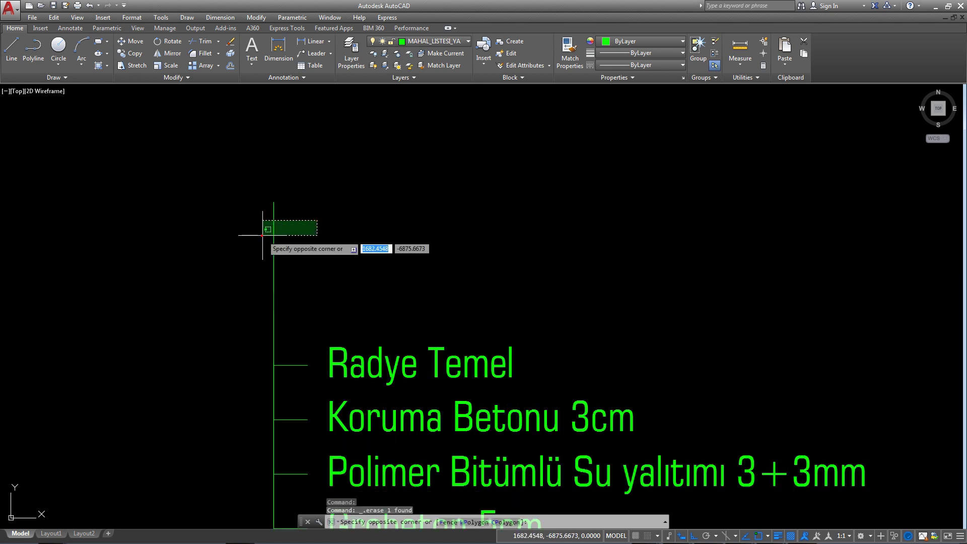
left_click(259, 235)
key("Delete")
left_click(281, 210)
left_click(263, 267)
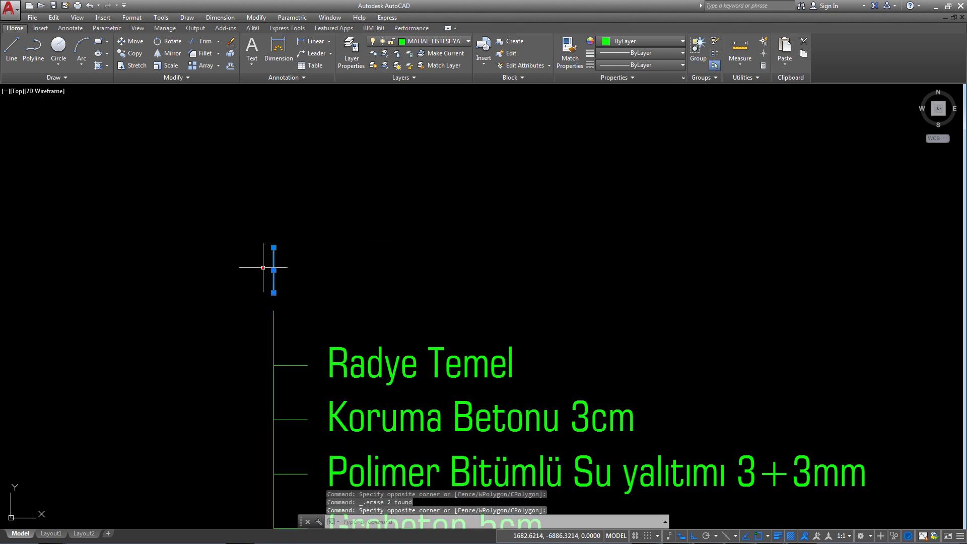
key("Delete")
scroll(274, 281, "down", 2)
scroll(285, 257, "up", 2)
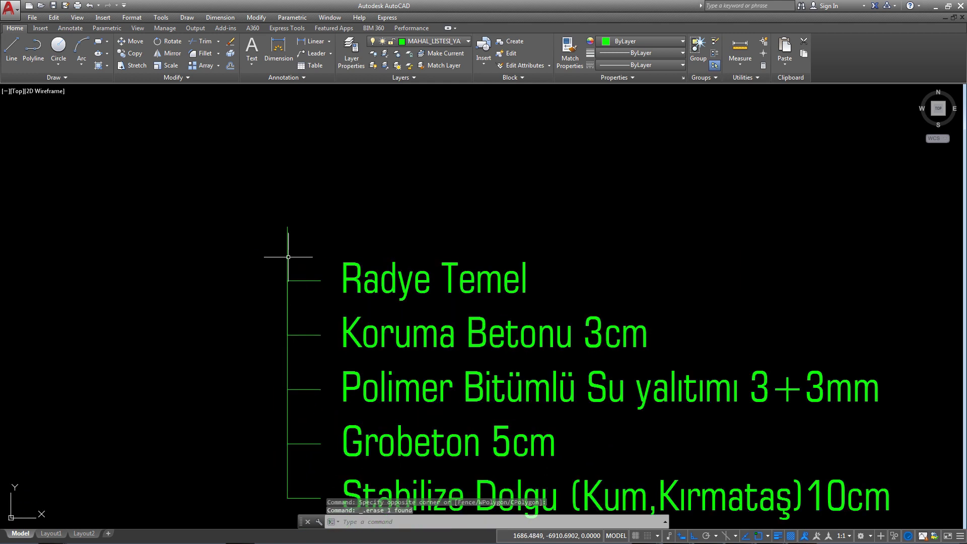
left_click(288, 257)
key("Delete")
middle_click_drag(288, 238, 311, 121)
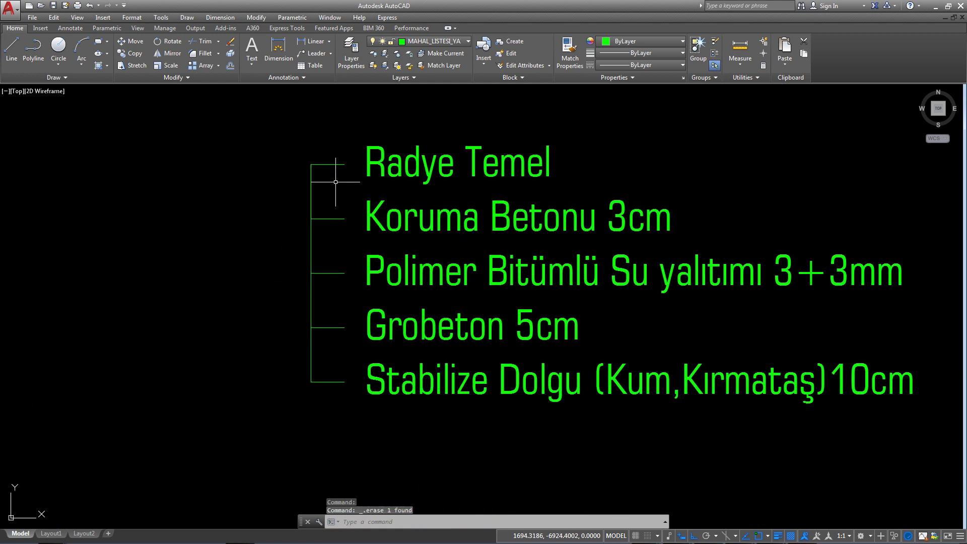
Step: Window-select every line and text of the list after a cancelled bottom-grip stretch
left_click(310, 345)
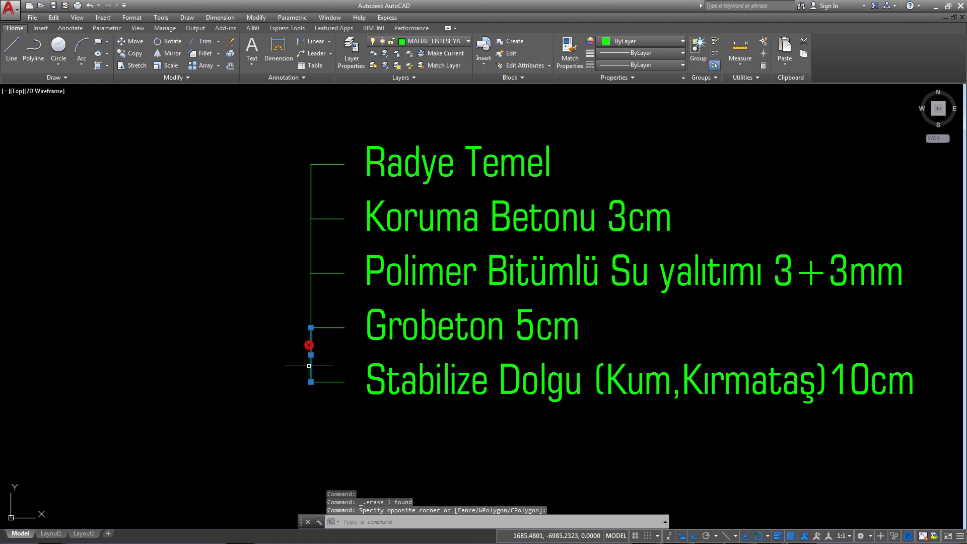
left_click(311, 382)
middle_click_drag(281, 446, 287, 331)
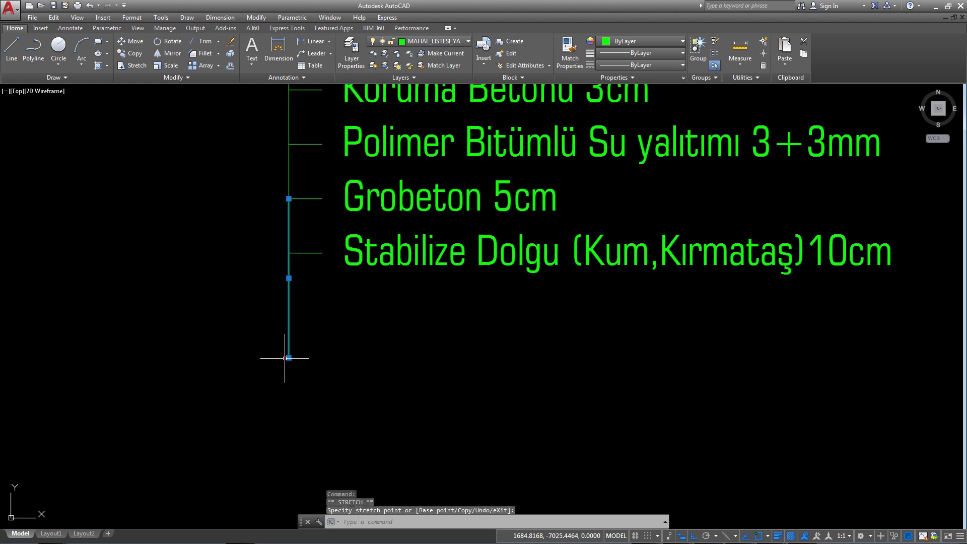
scroll(293, 318, "down", 2)
key("Escape")
scroll(309, 372, "down", 2)
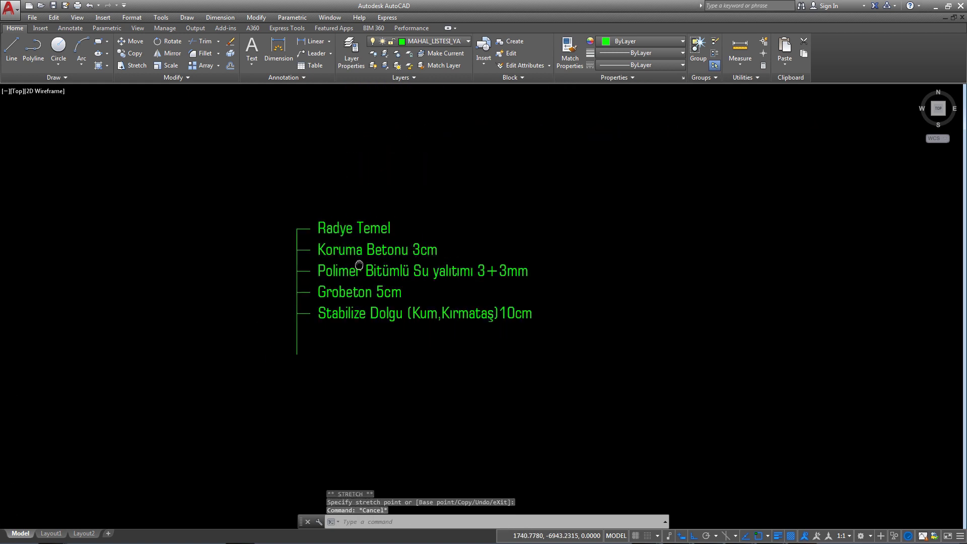
left_click(449, 201)
left_click(262, 362)
Step: Move the list by its bottom point to just above the floor slab beside the sofa
type("m")
key("Return")
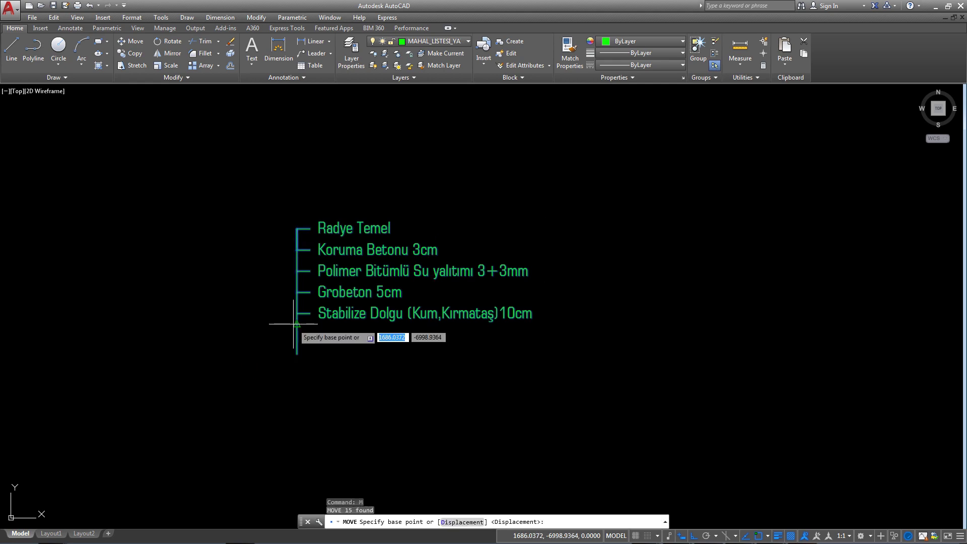
scroll(313, 312, "down", 4)
left_click(322, 299)
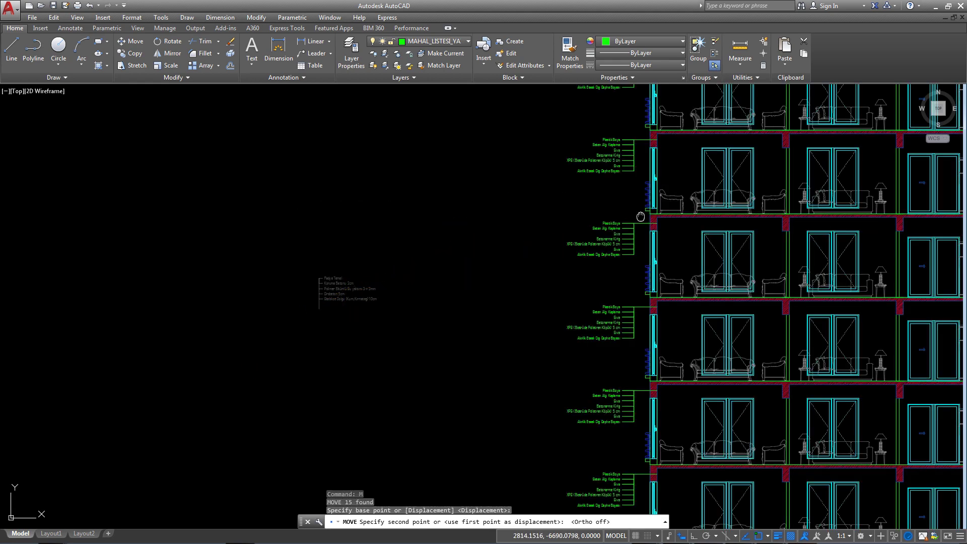
scroll(509, 222, "up", 1)
scroll(554, 228, "up", 3)
scroll(519, 234, "up", 2)
scroll(526, 229, "up", 2)
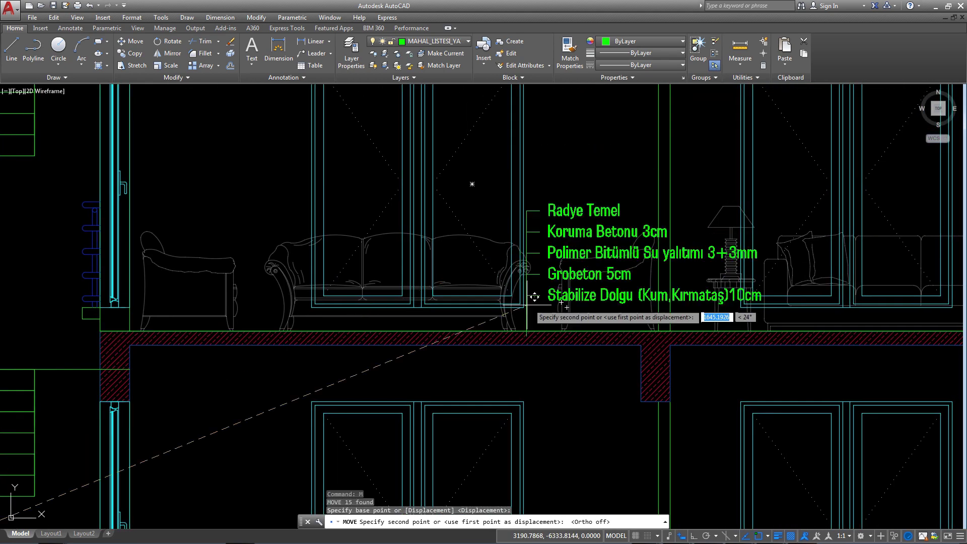
scroll(526, 299, "down", 3)
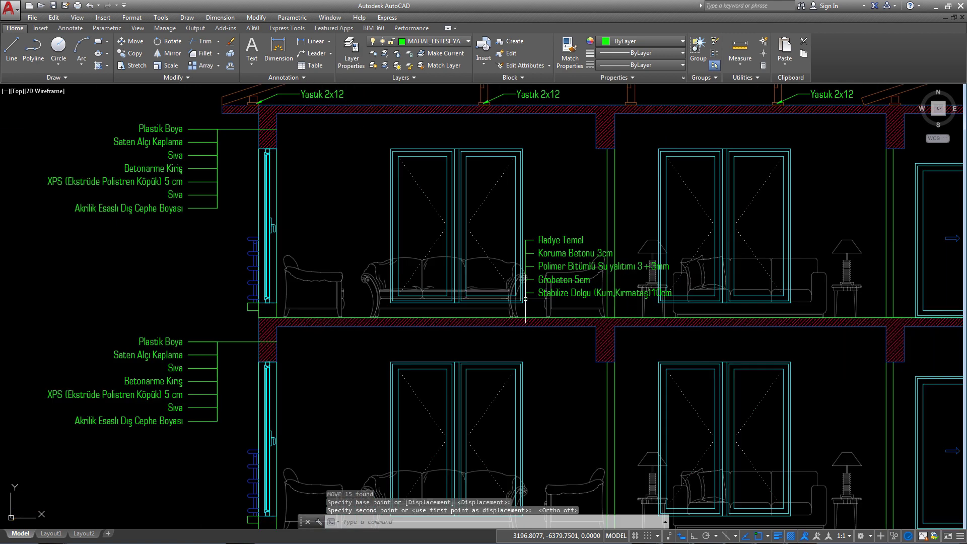
scroll(554, 298, "down", 3)
scroll(579, 303, "down", 3)
scroll(588, 310, "up", 3)
left_click(588, 310)
scroll(587, 309, "up", 3)
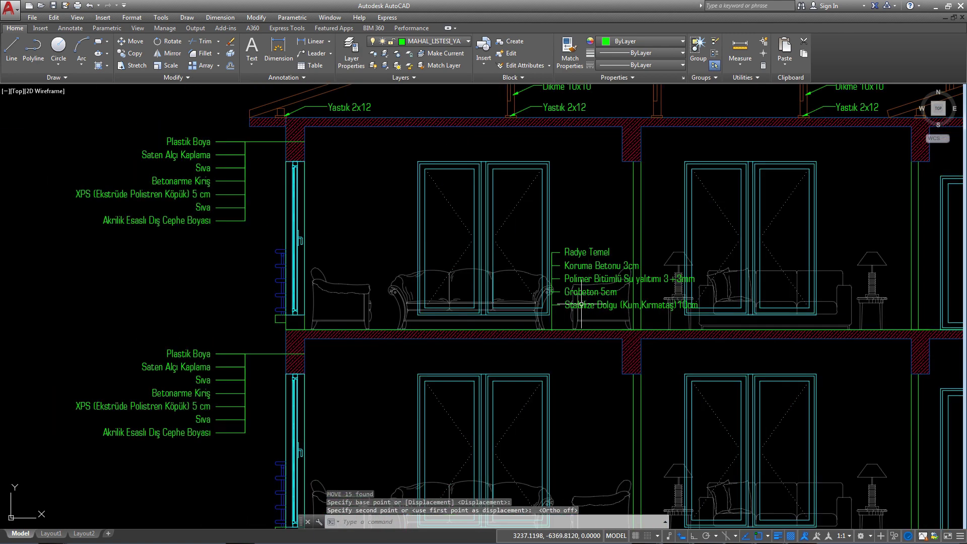
scroll(585, 307, "up", 4)
scroll(533, 399, "up", 2)
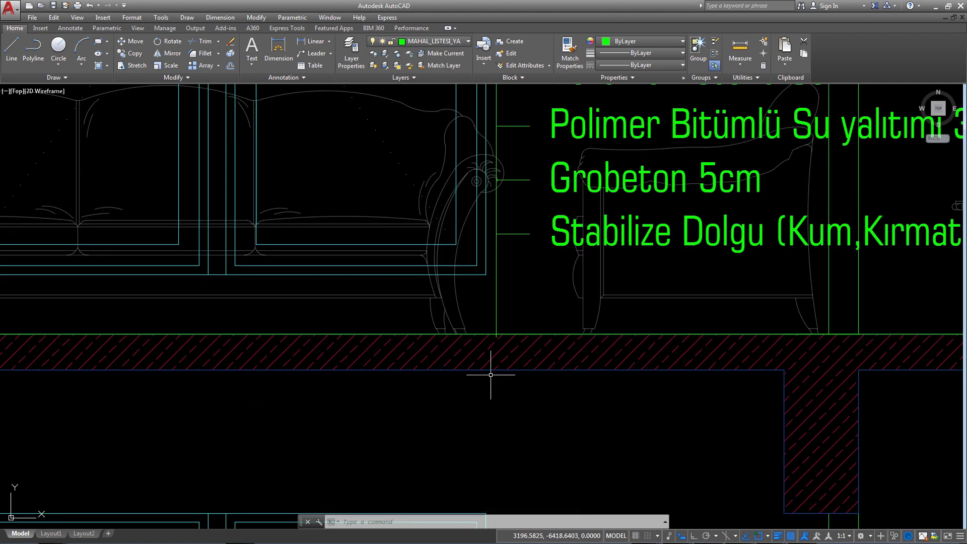
scroll(491, 374, "down", 4)
scroll(492, 307, "up", 2)
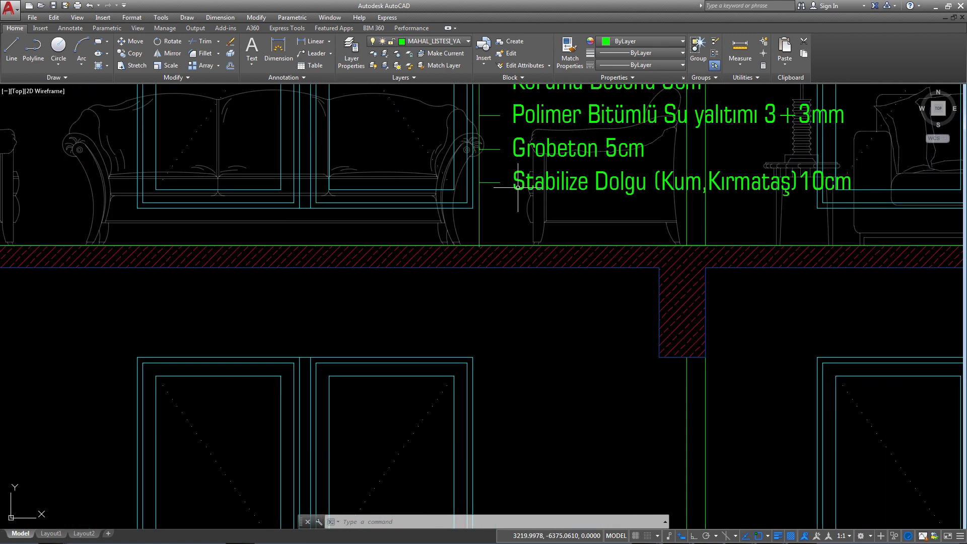
Step: Change the Stabilize Dolgu line to Plastik Boya
double_click(518, 186)
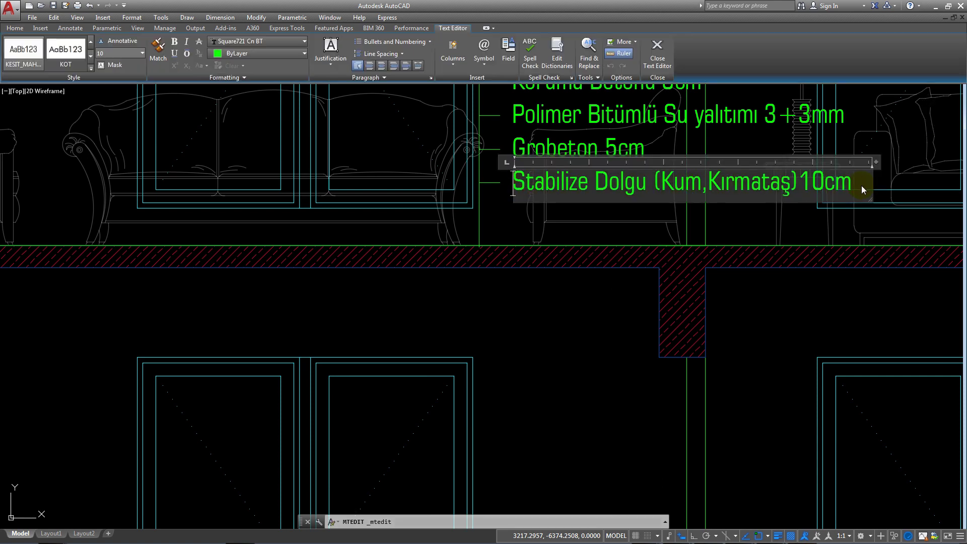
type("Plastik Bo")
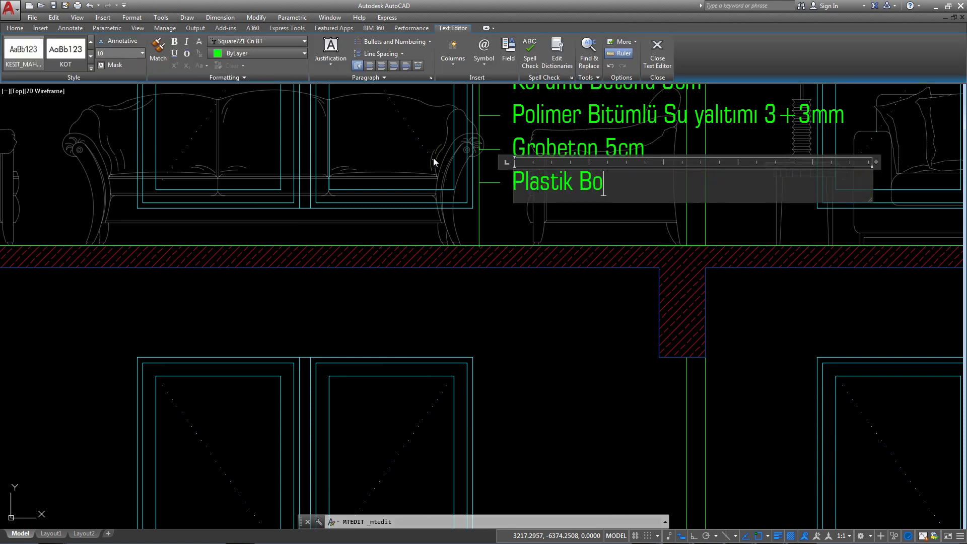
type("ya")
left_click(611, 222)
scroll(595, 225, "down", 2)
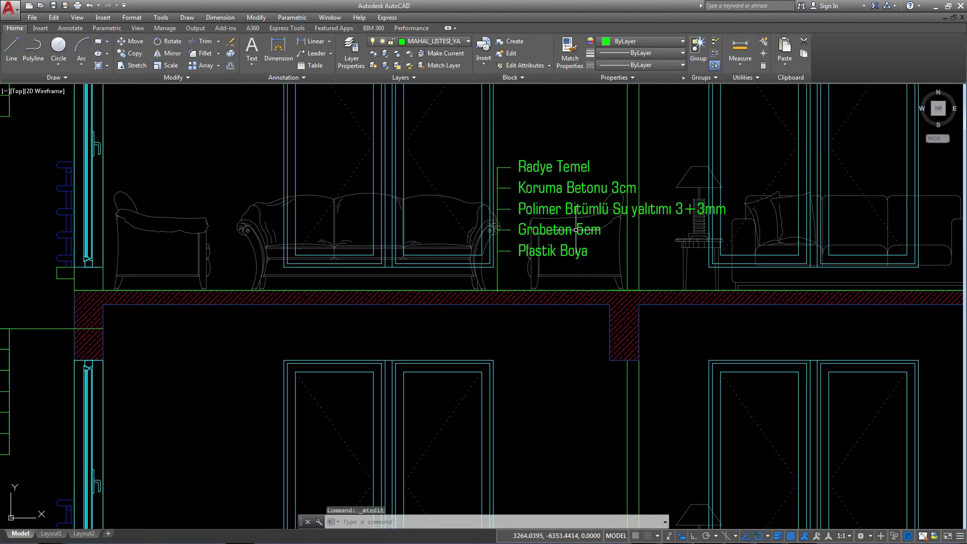
scroll(574, 230, "up", 2)
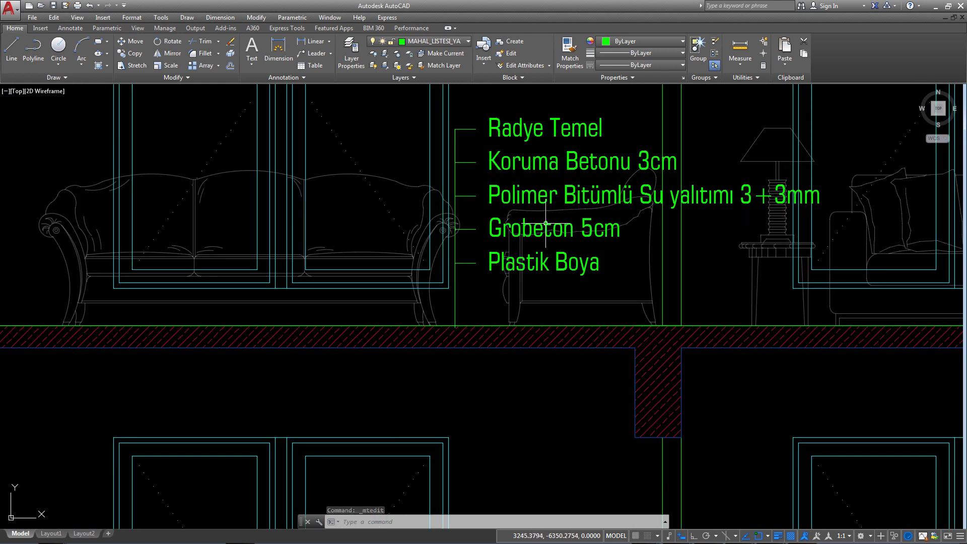
Step: Change the Grobeton 5cm line to Kireç Harcı
left_click(546, 223)
double_click(626, 229)
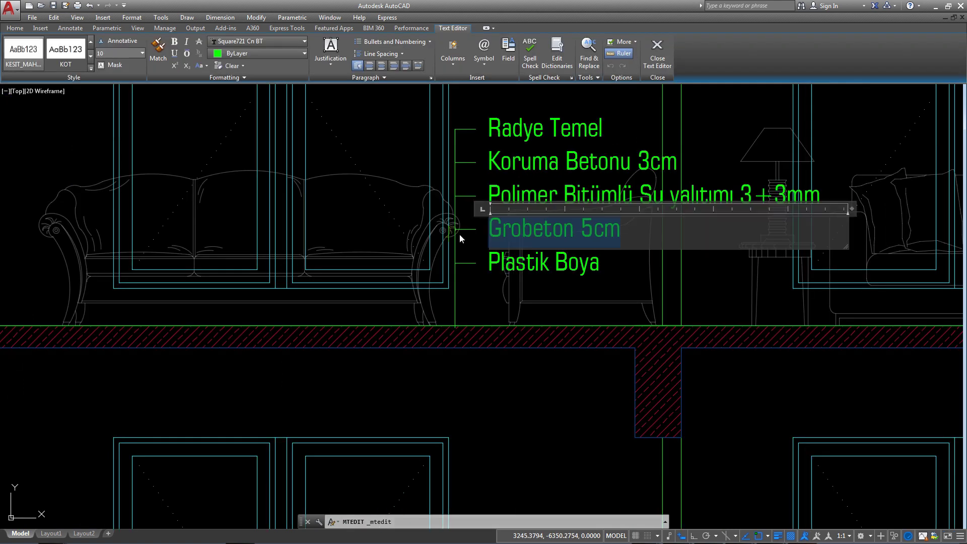
type("Kireç harc")
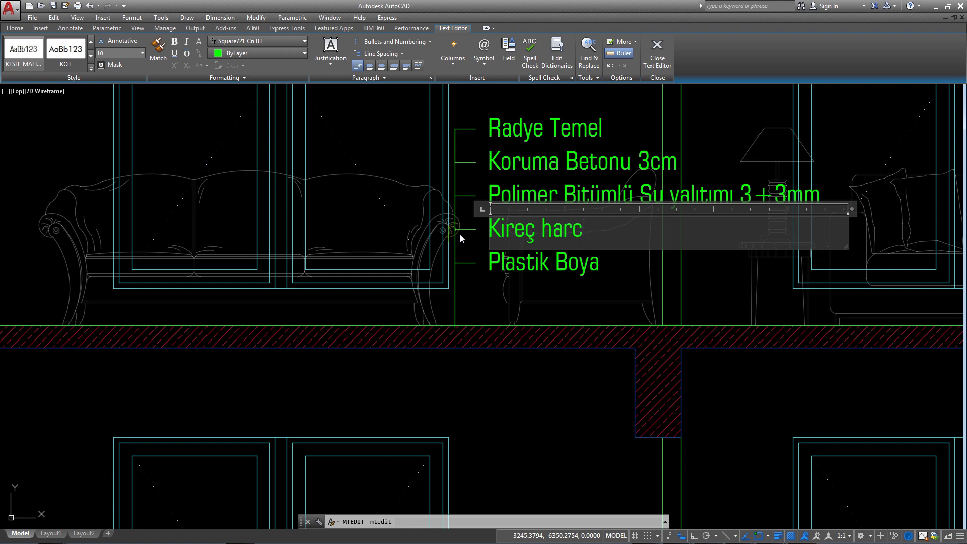
type("ı")
key("BackSpace")
key("BackSpace")
key("BackSpace")
type("Harcı")
left_click(702, 264)
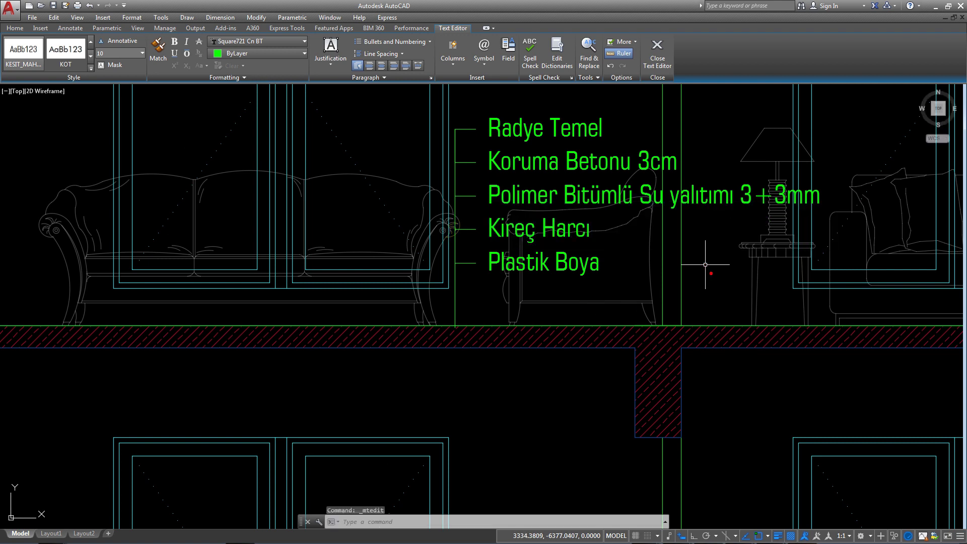
Step: Replace the Polimer Bitümlü waterproofing line with Betonarme Döşeme
left_click(588, 201)
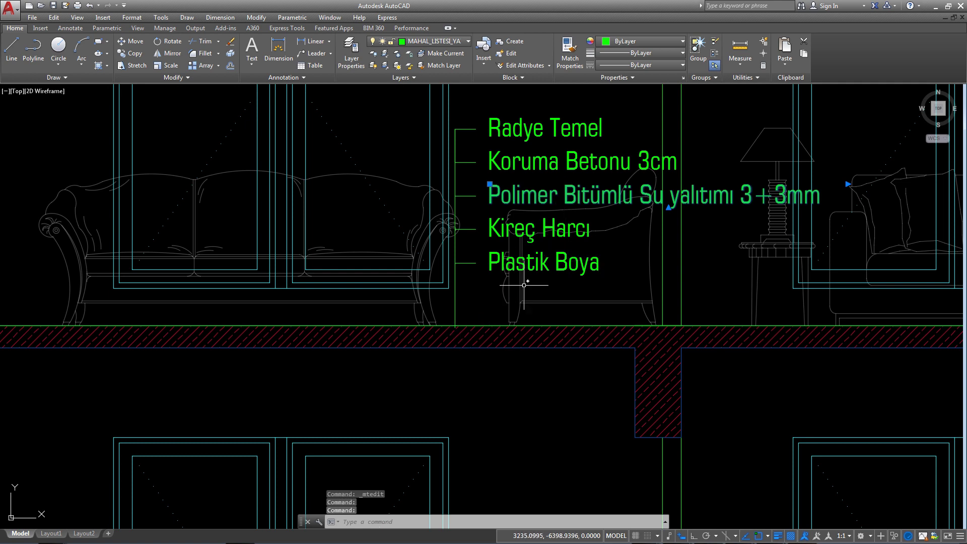
double_click(640, 198)
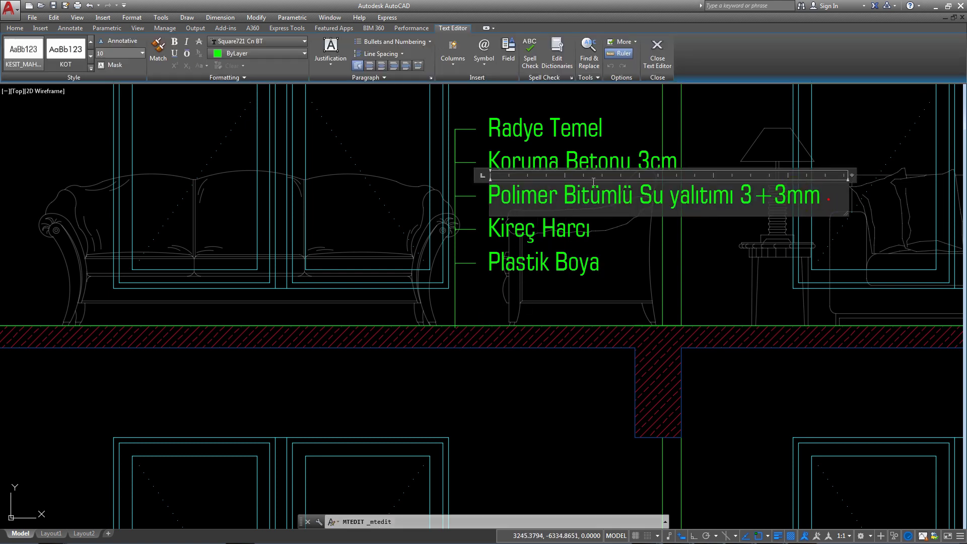
key("ctrl+a")
type("betonarm")
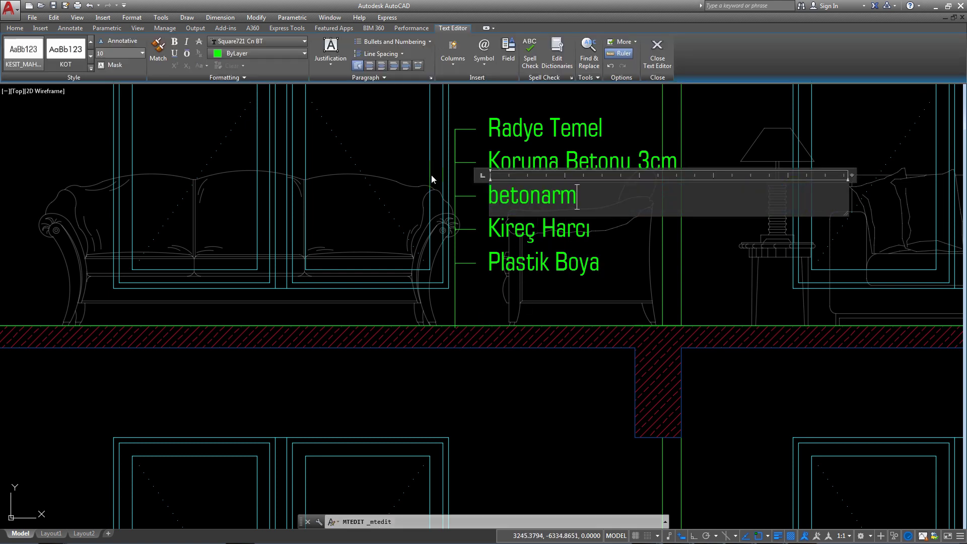
key("BackSpace")
key("BackSpace")
key("BackSpace")
key("BackSpace")
key("BackSpace")
key("BackSpace")
key("BackSpace")
key("BackSpace")
type("B")
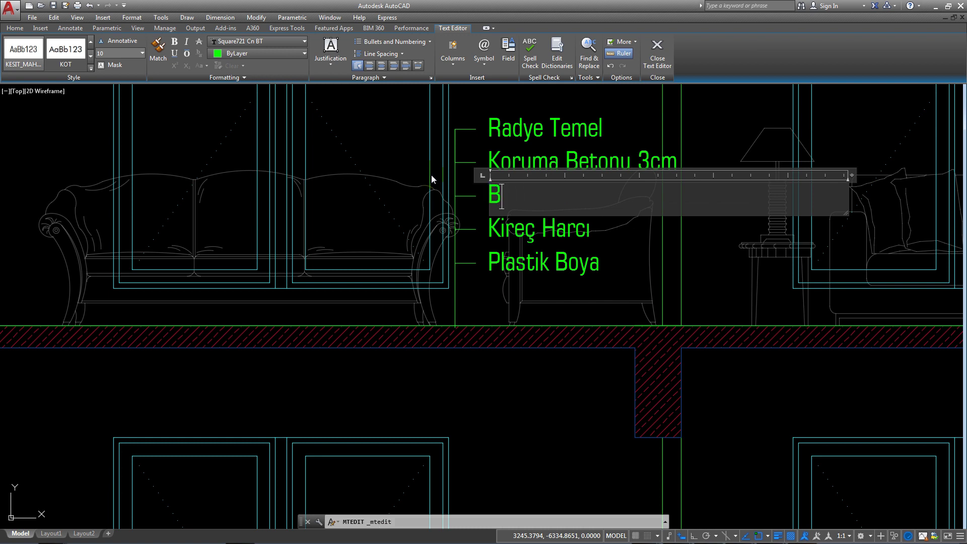
type("etonarme Döşeme")
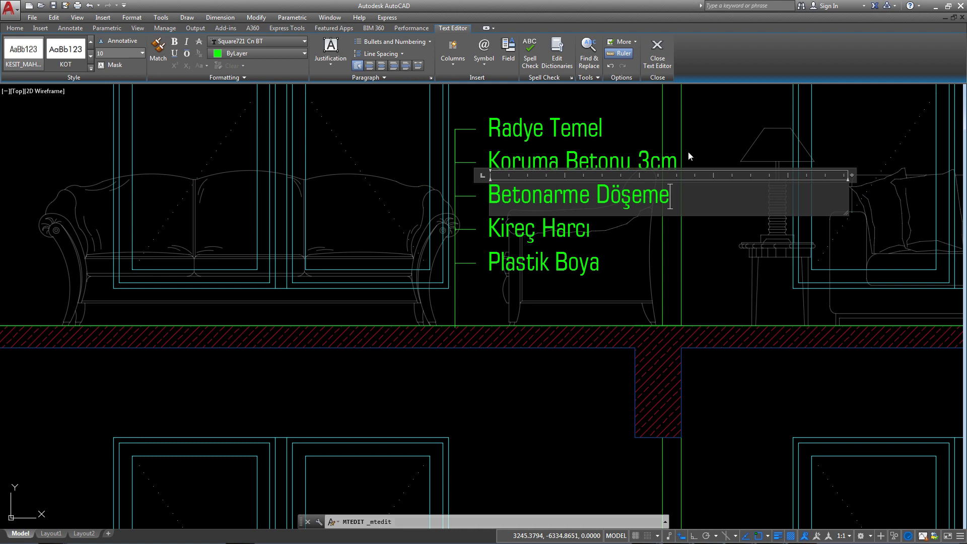
left_click(688, 152)
scroll(682, 174, "down", 5)
scroll(605, 242, "up", 1)
scroll(600, 255, "up", 2)
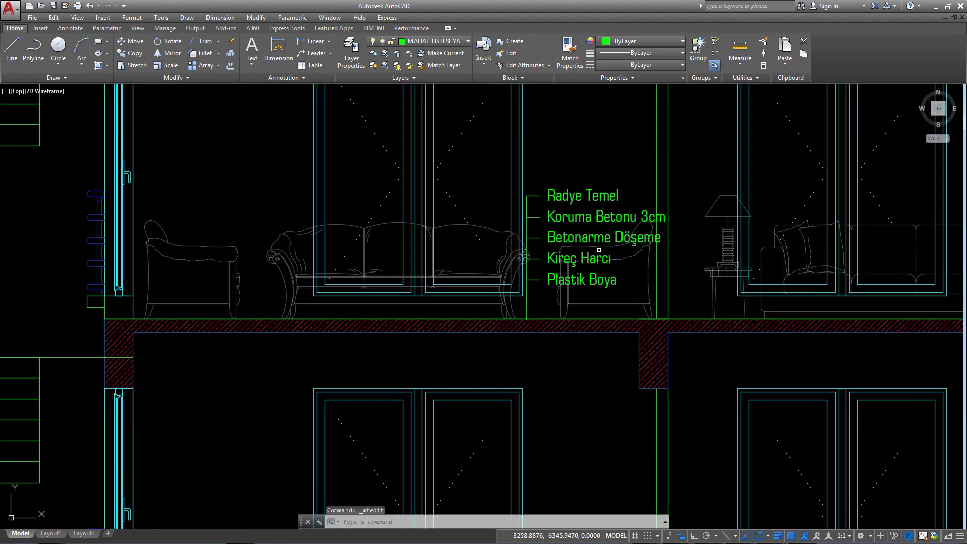
Step: Change the Koruma Betonu 3cm line to Çimento Harçlı Şap 5cm
scroll(588, 217, "up", 2)
left_click(586, 216)
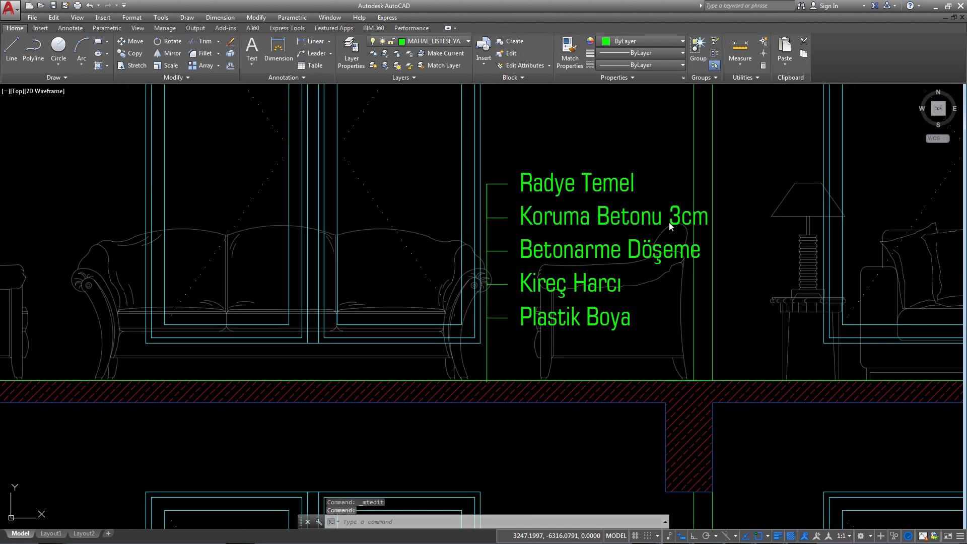
double_click(713, 217)
left_click_drag(714, 219, 409, 224)
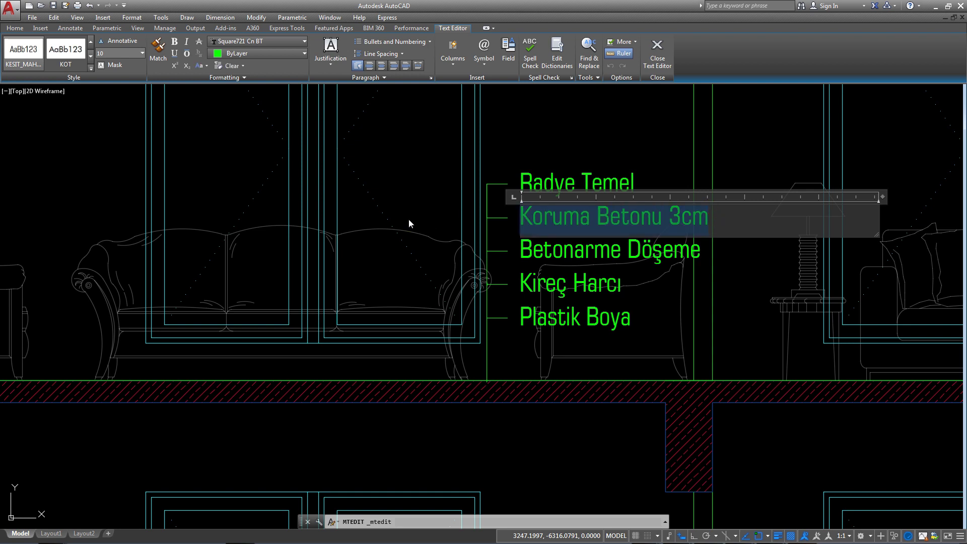
type("Çimen")
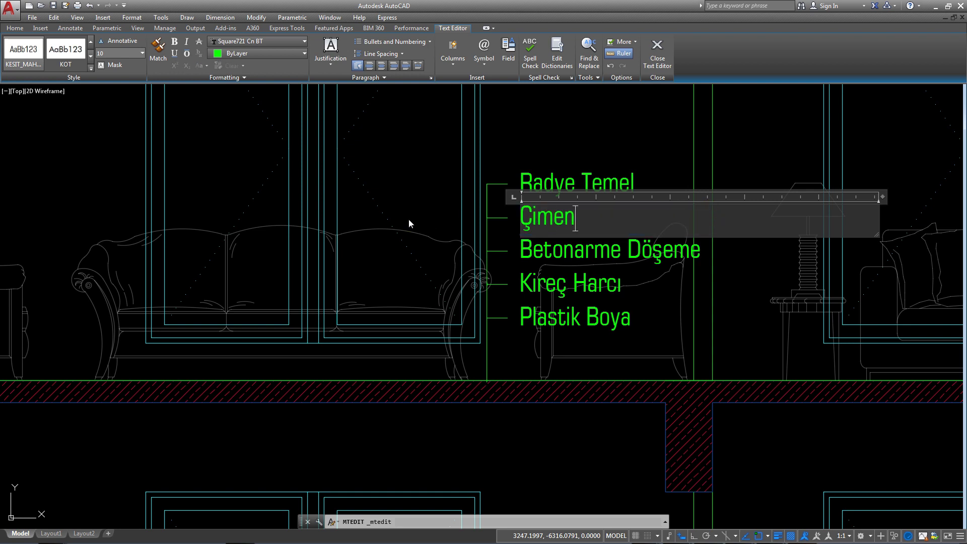
type("to Harçlı Şap 5")
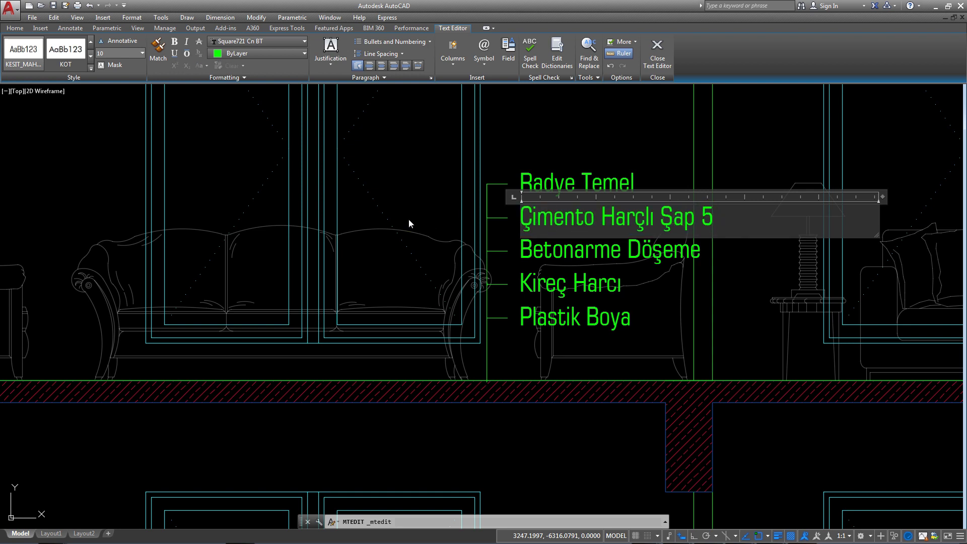
type("cm")
left_click(529, 186)
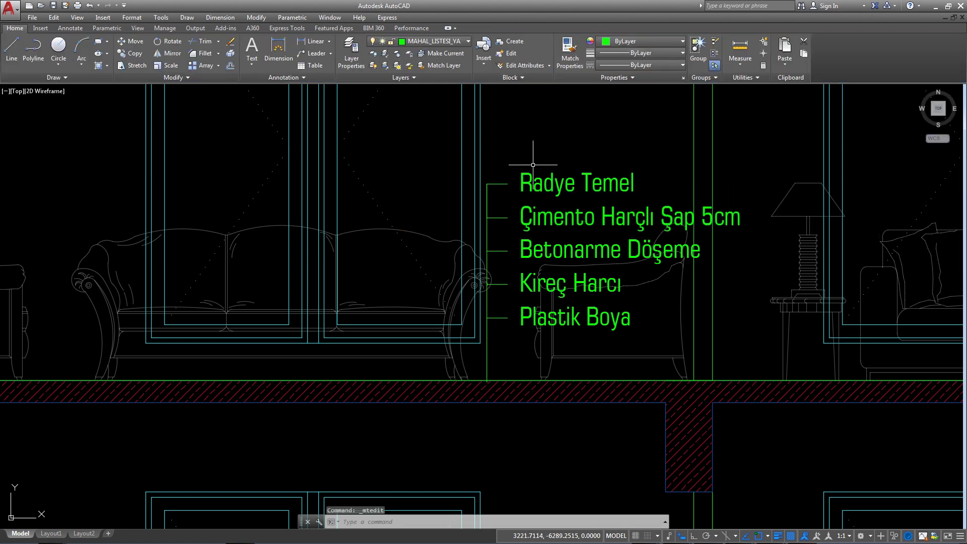
Step: Retype the top Radye Temel label as Laminat Parke
scroll(508, 393, "down", 3)
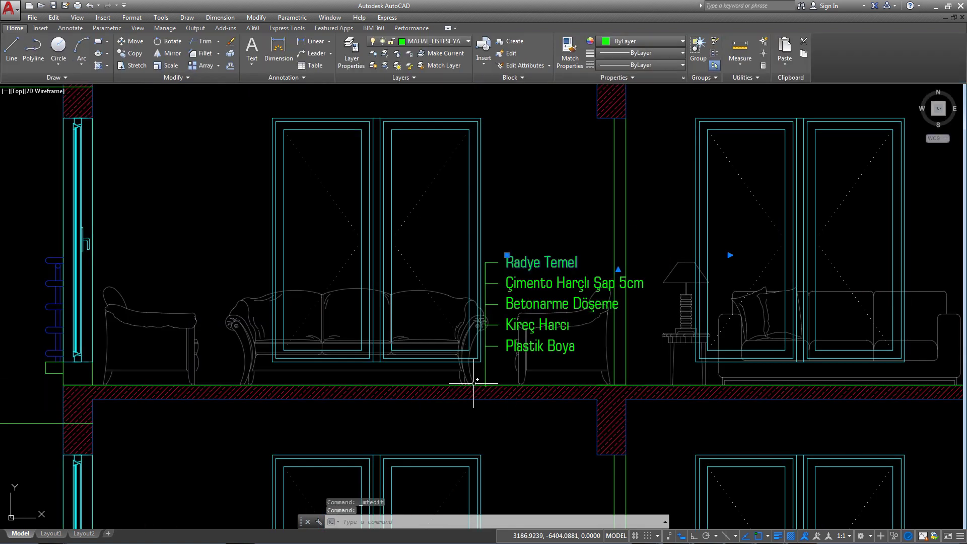
scroll(471, 383, "up", 3)
double_click(539, 199)
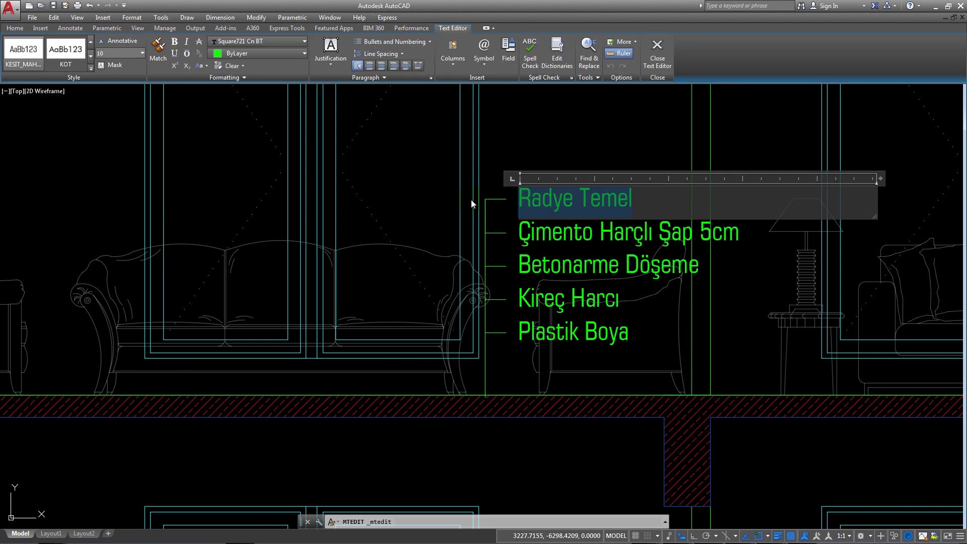
type("Lamni")
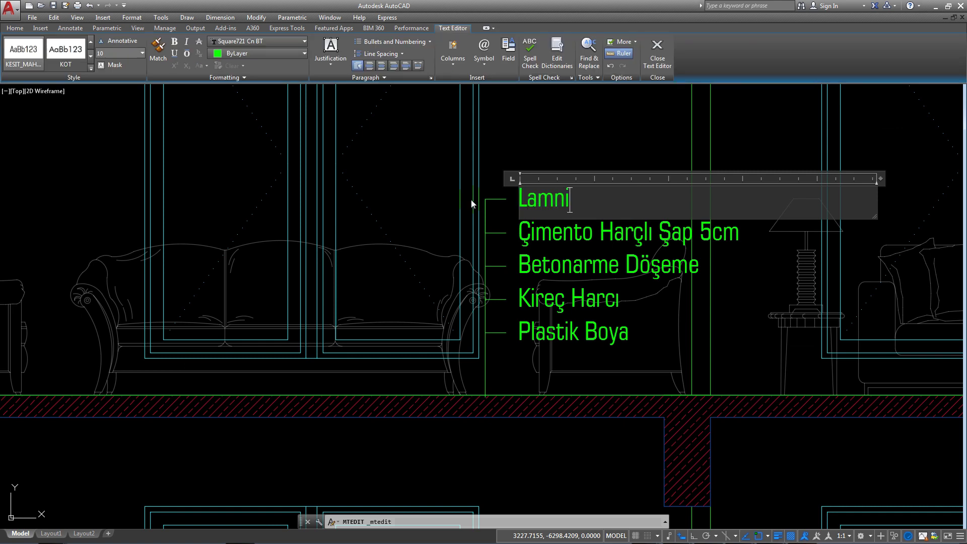
key("BackSpace")
key("BackSpace")
type("inat")
type(" parke")
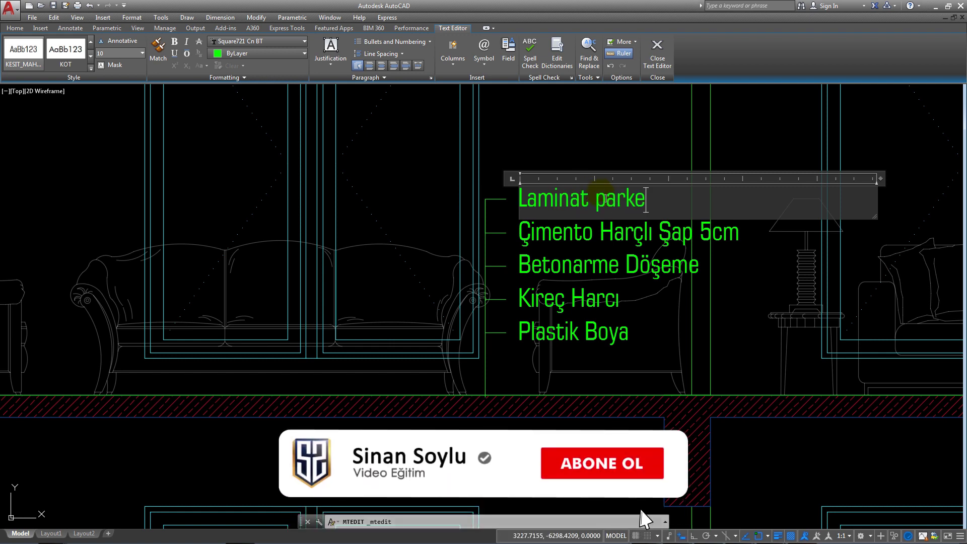
type("P")
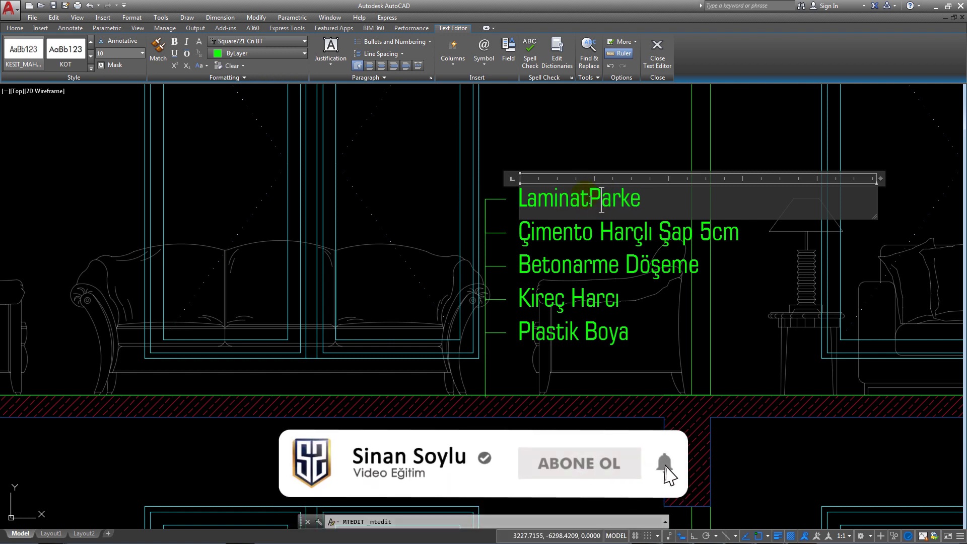
left_click(630, 164)
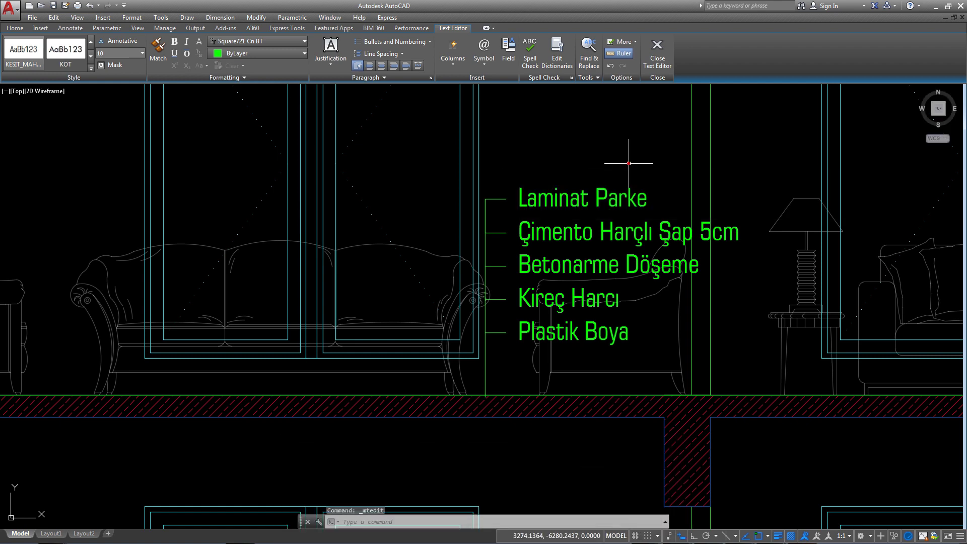
scroll(632, 206, "down", 5)
Step: Move the Laminat Parke leader list horizontally beside the sofa with Ortho on
scroll(632, 211, "up", 3)
scroll(633, 211, "up", 5)
left_click(569, 197)
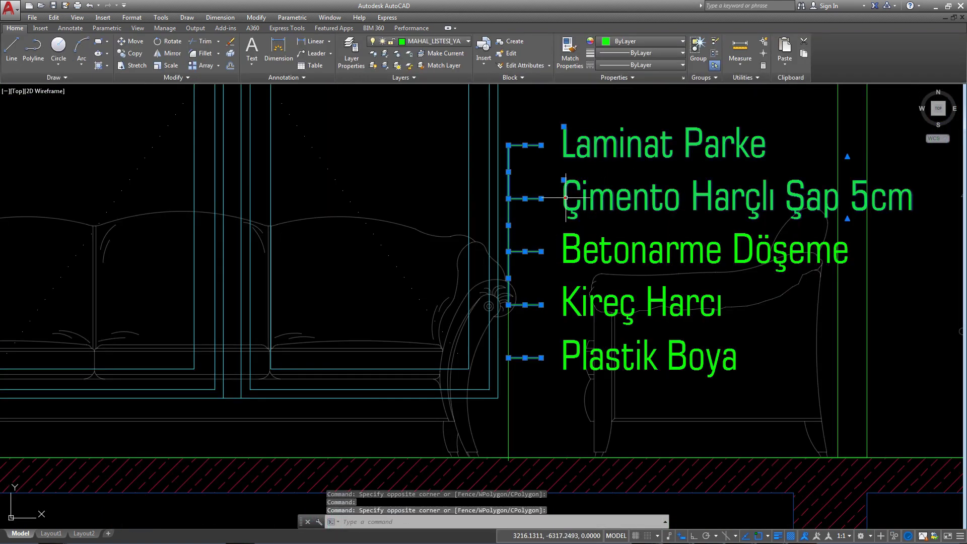
left_click(563, 256)
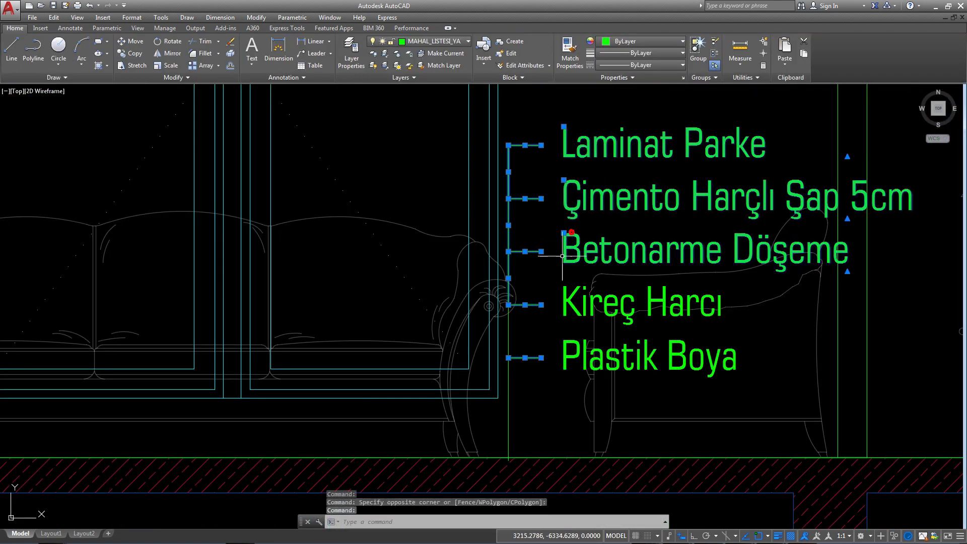
scroll(524, 358, "down", 2)
type("m")
key("Return")
left_click(524, 359)
key("F8")
scroll(563, 460, "up", 2)
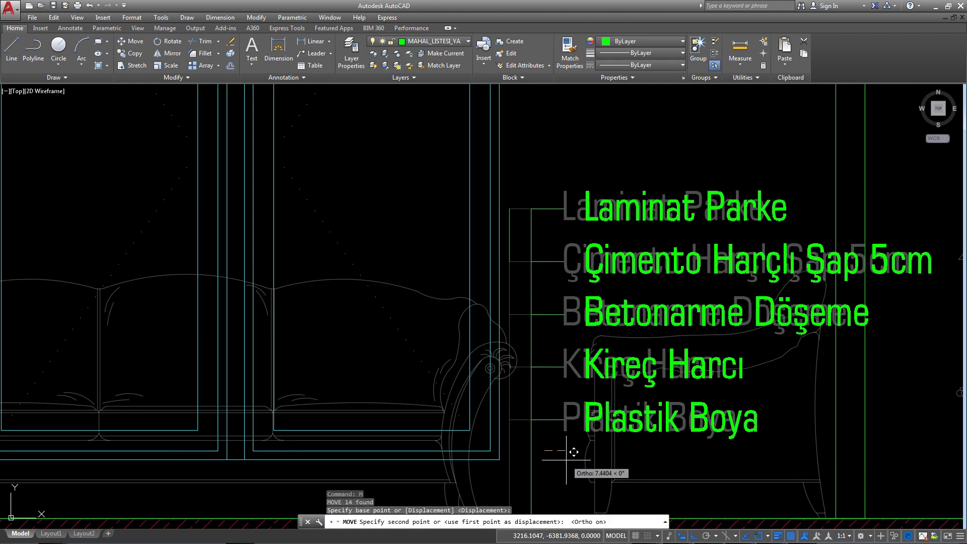
scroll(564, 459, "down", 5)
left_click(543, 378)
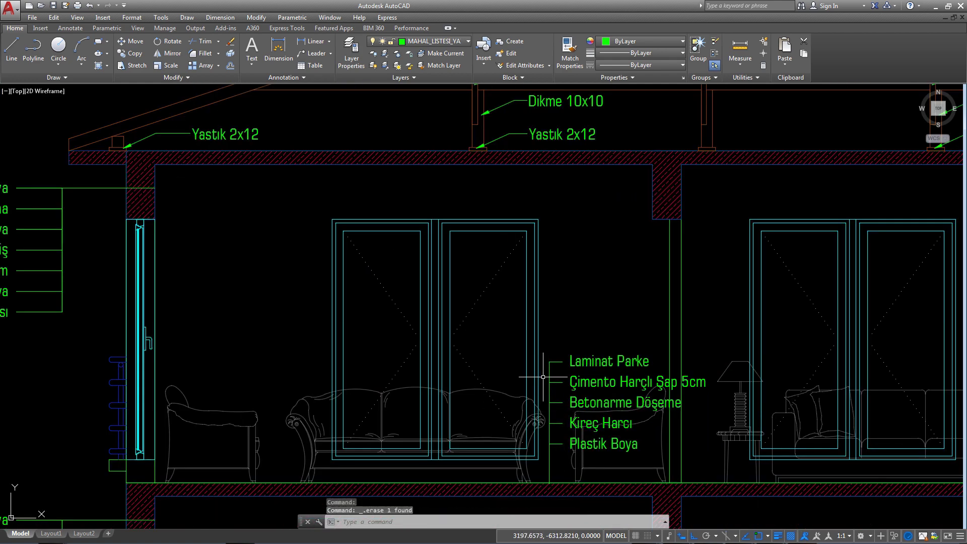
Step: Erase the leftover stray object and reselect the leader list with its Kireç Harcı text
key("Delete")
scroll(504, 276, "down", 2)
scroll(547, 307, "down", 2)
scroll(550, 314, "up", 2)
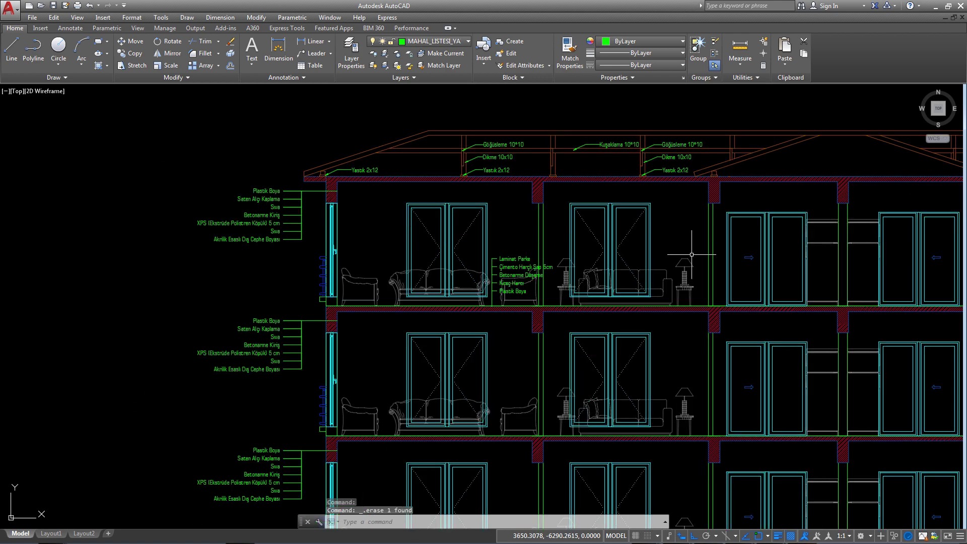
scroll(519, 249, "up", 3)
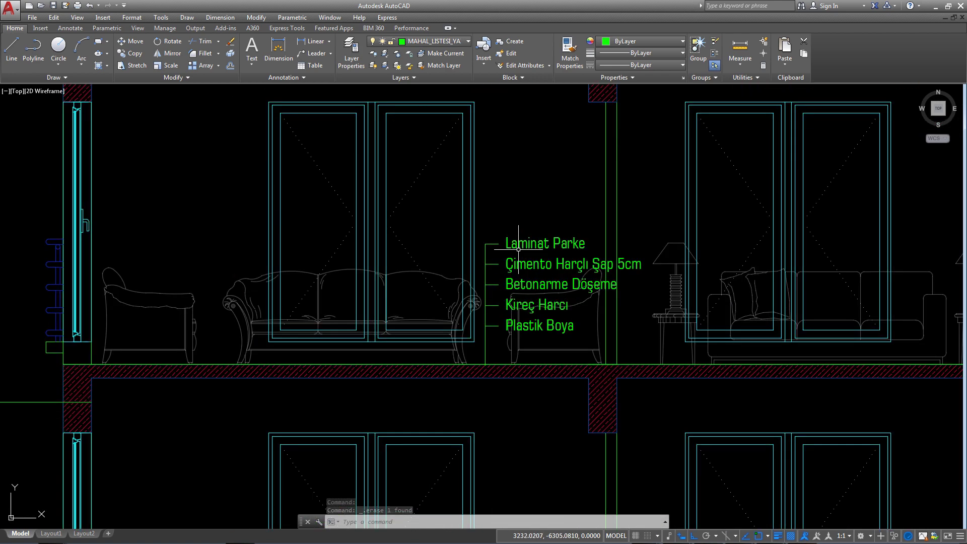
scroll(531, 235, "up", 2)
left_click(540, 234)
left_click(464, 293)
middle_click_drag(464, 293, 464, 252)
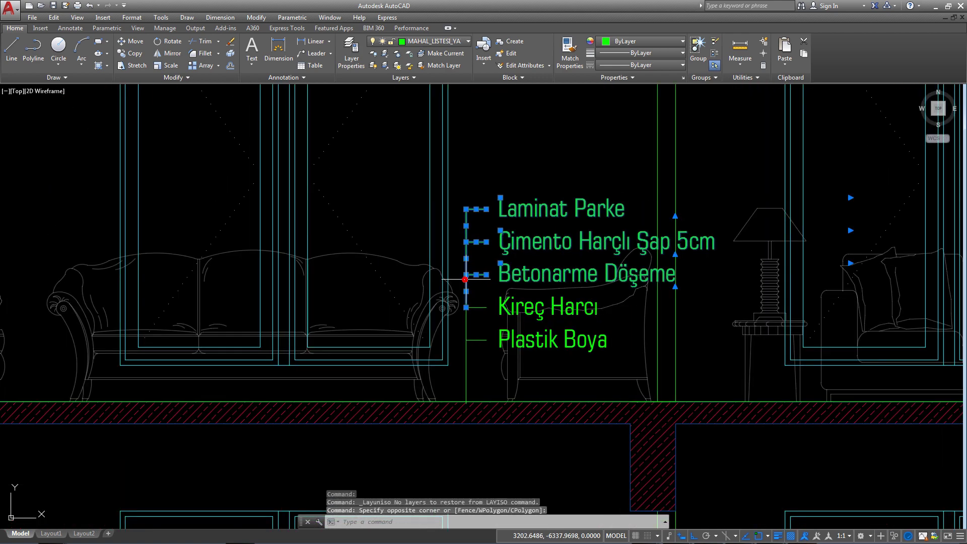
scroll(464, 275, "up", 2)
left_click(506, 295)
left_click(452, 367)
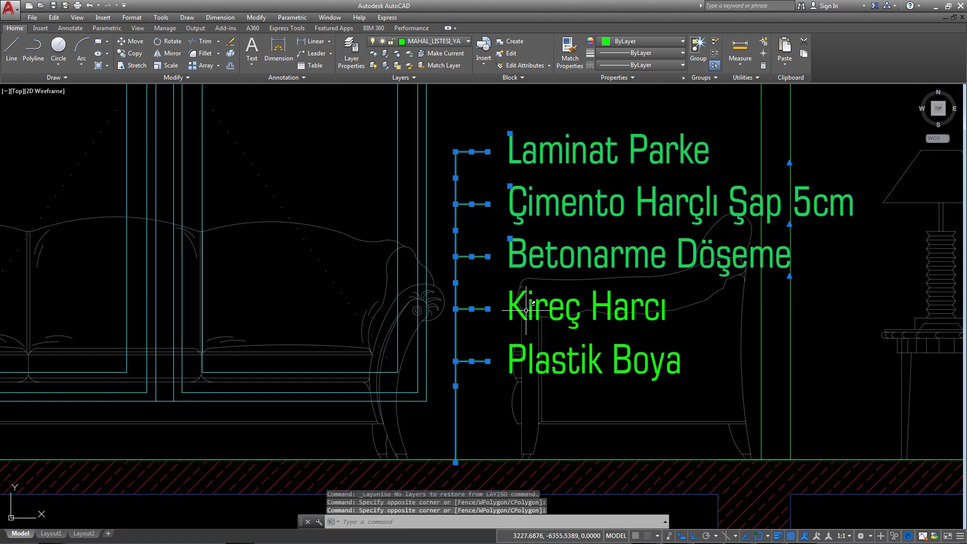
left_click(515, 297)
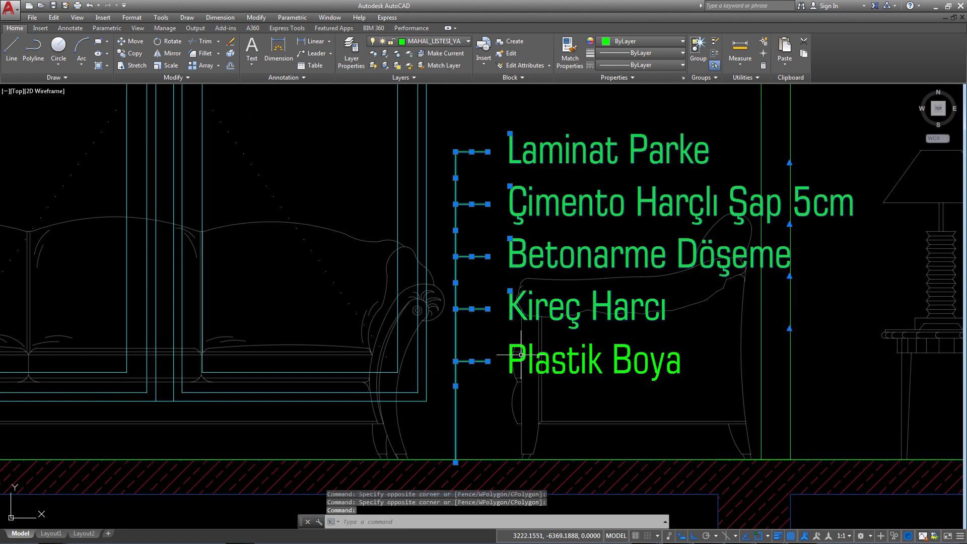
scroll(557, 349, "down", 2)
middle_click_drag(557, 348, 510, 351)
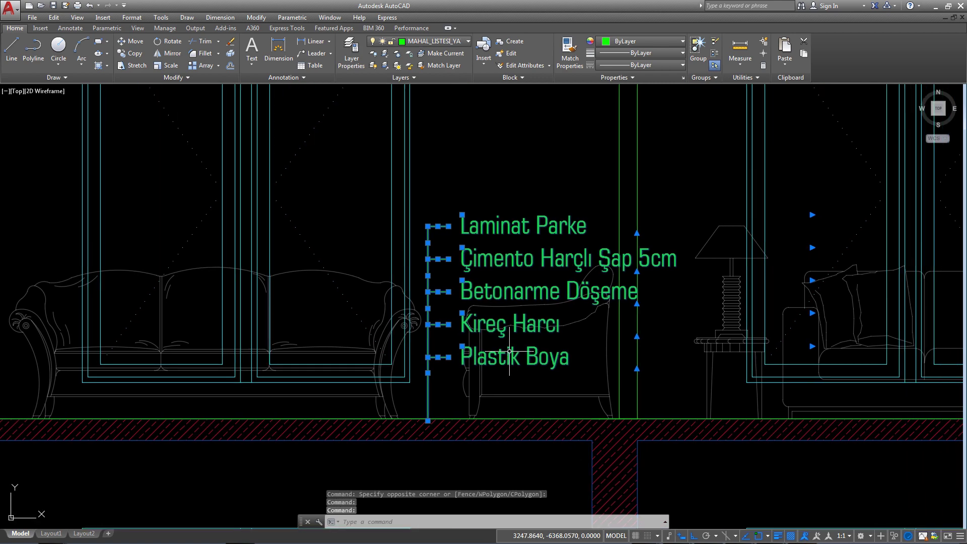
Step: Copy the Laminat Parke list from its floor-line foot into the glass-door room on the same floor
type("co")
key("Return")
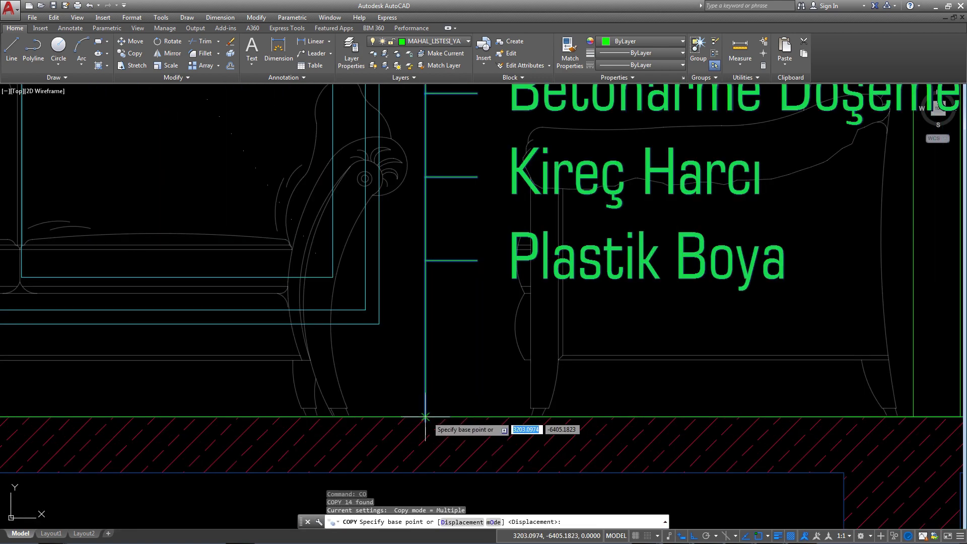
left_click(427, 417)
scroll(610, 425, "down", 2)
scroll(488, 400, "down", 2)
scroll(640, 411, "down", 1)
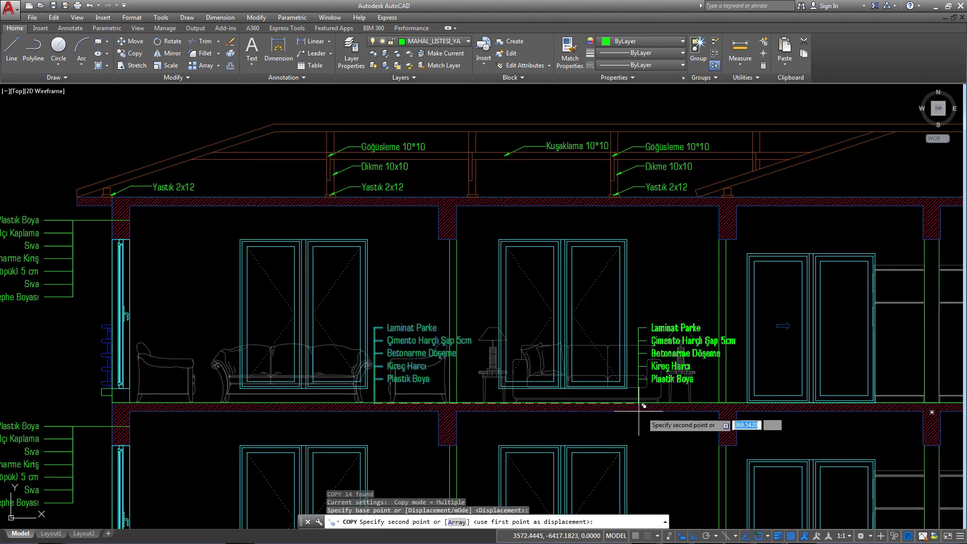
scroll(639, 403, "up", 2)
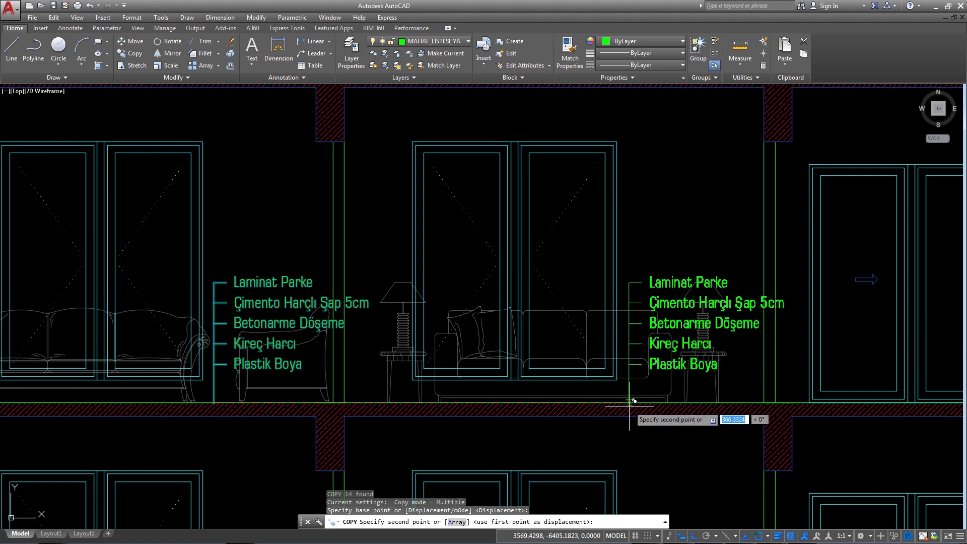
scroll(628, 403, "down", 2)
scroll(557, 396, "down", 2)
scroll(522, 388, "down", 2)
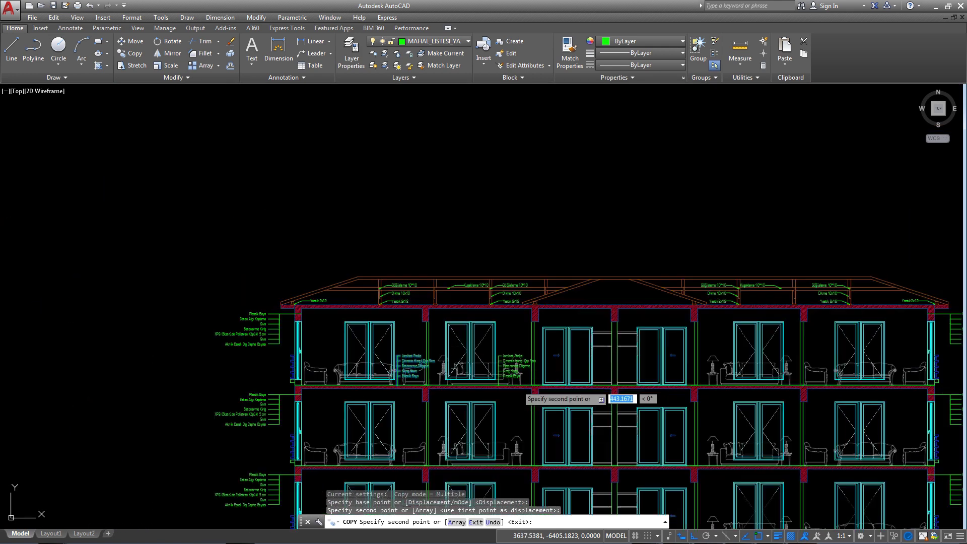
scroll(552, 390, "up", 4)
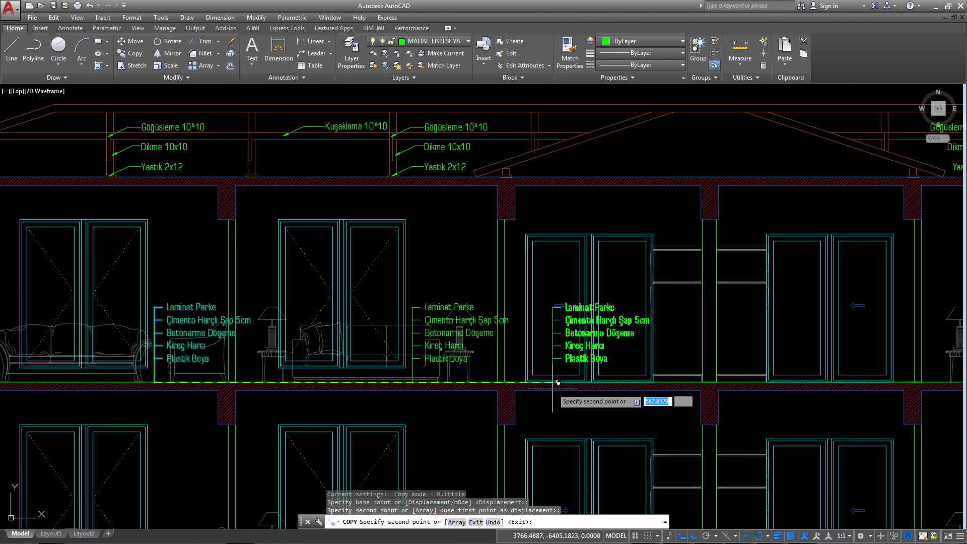
scroll(612, 388, "up", 2)
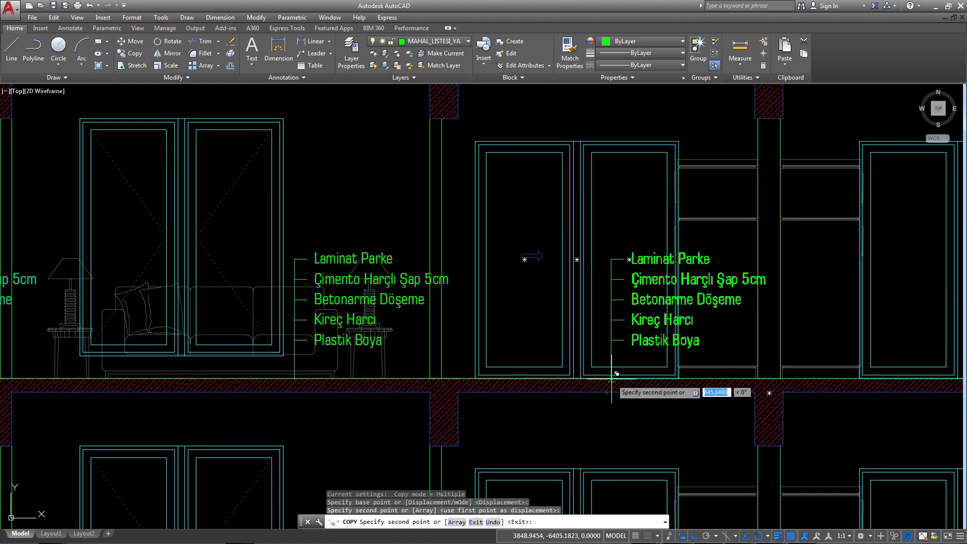
scroll(613, 378, "up", 4)
left_click(614, 378)
scroll(618, 383, "down", 5)
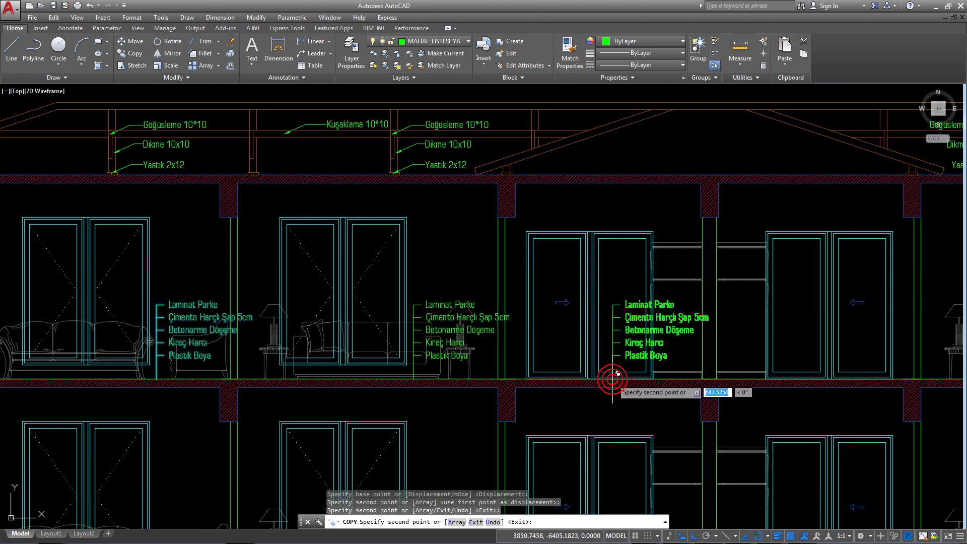
scroll(567, 371, "down", 1)
scroll(520, 353, "down", 1)
scroll(534, 322, "up", 1)
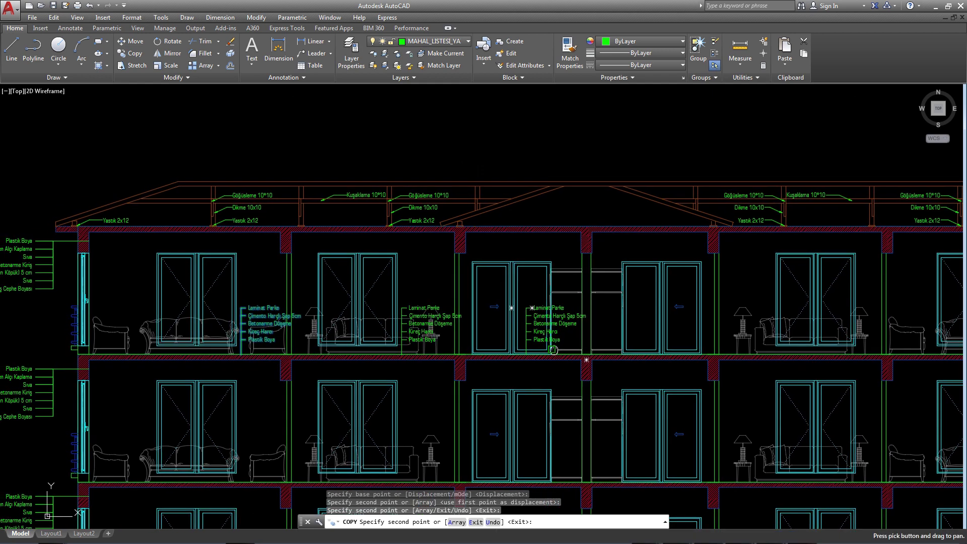
key("Escape")
scroll(553, 296, "up", 1)
scroll(552, 295, "up", 2)
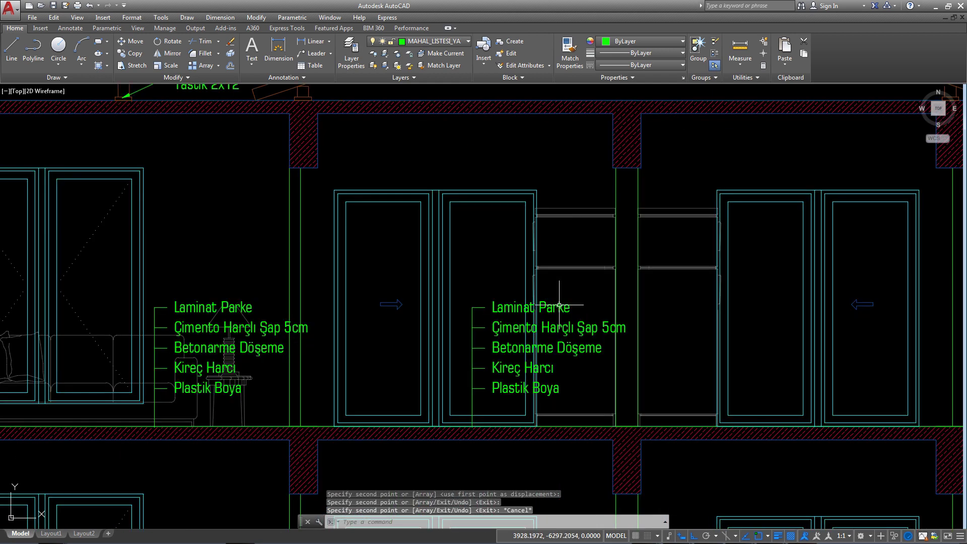
Step: Change the copied list's top label from Laminat Parke to Seramik 40x40cm
double_click(570, 309)
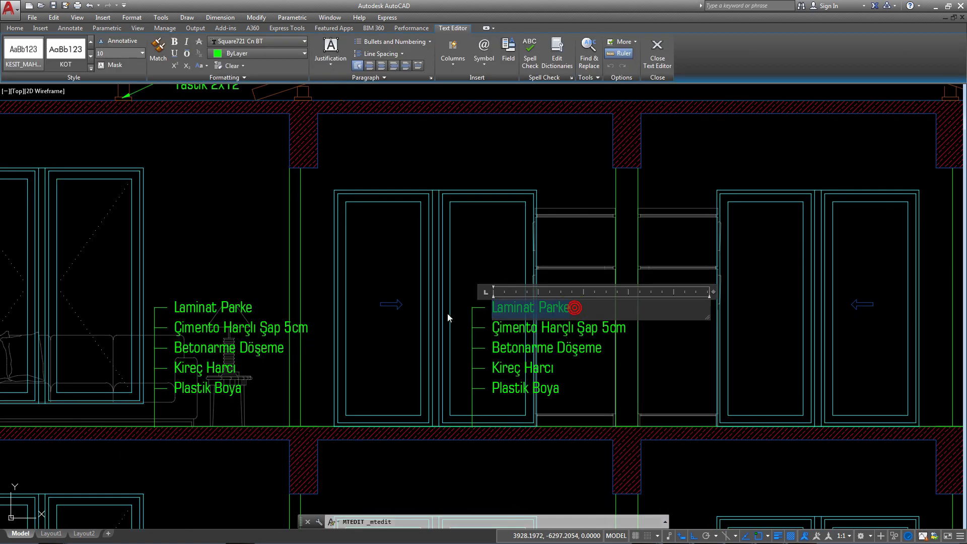
type("Seramik 40")
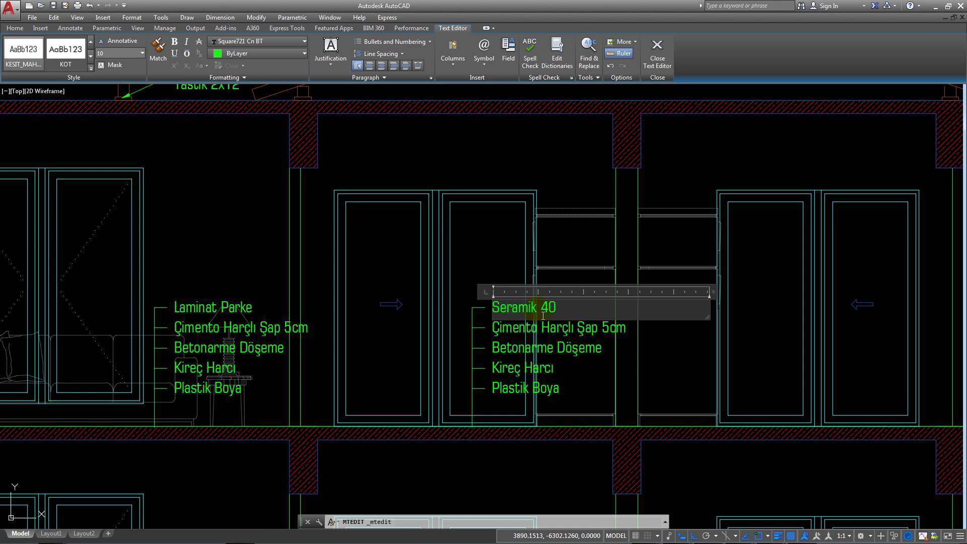
type("c")
type("m")
left_click(591, 175)
Step: Clear the selection and zoom out to view the whole building section
scroll(591, 175, "down", 2)
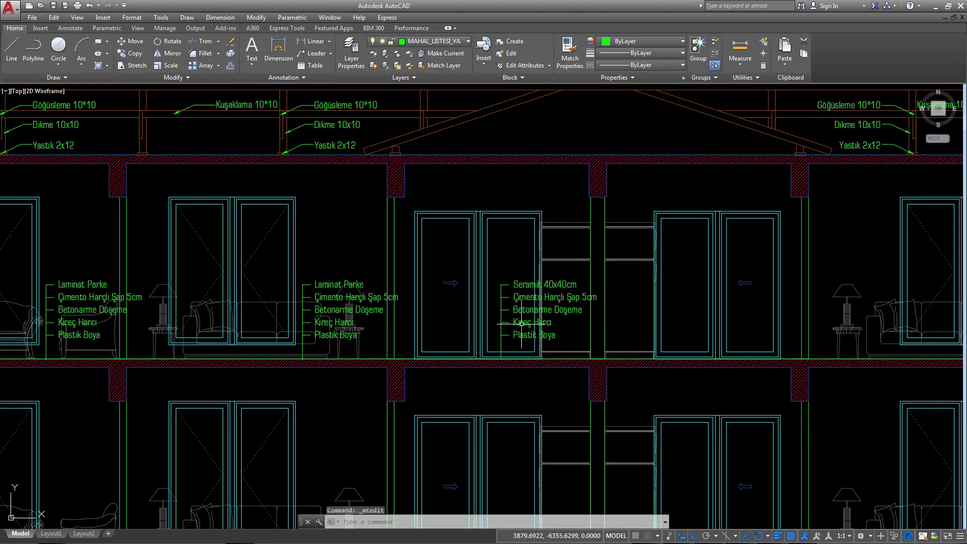
scroll(565, 212, "down", 2)
scroll(535, 252, "down", 2)
scroll(510, 291, "down", 2)
scroll(510, 291, "down", 2)
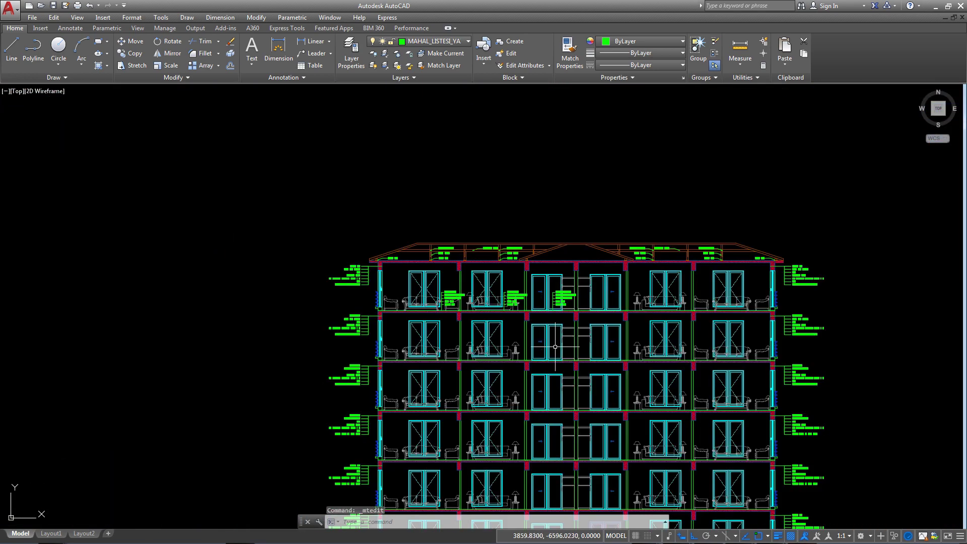
scroll(468, 262, "down", 2)
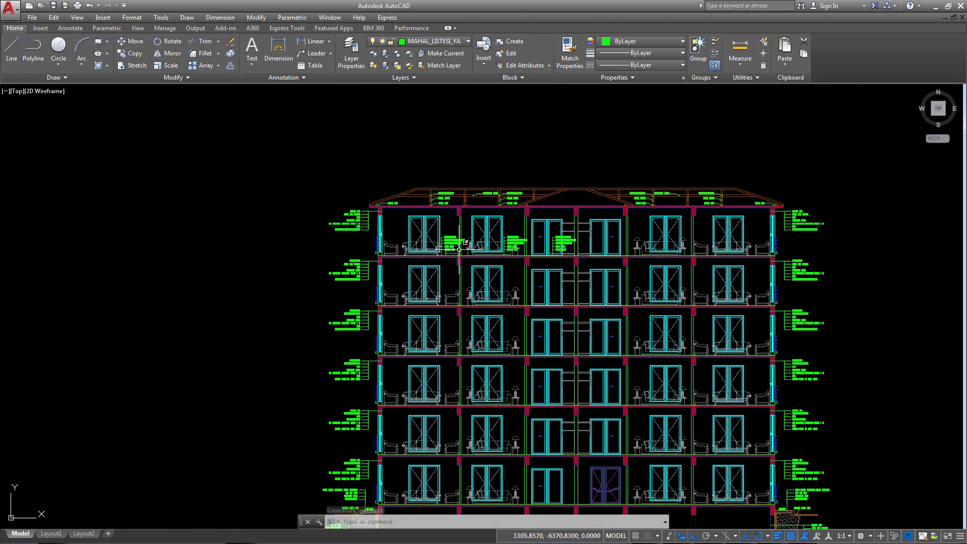
scroll(459, 249, "up", 10)
key("Escape")
scroll(496, 270, "down", 2)
scroll(325, 278, "down", 1)
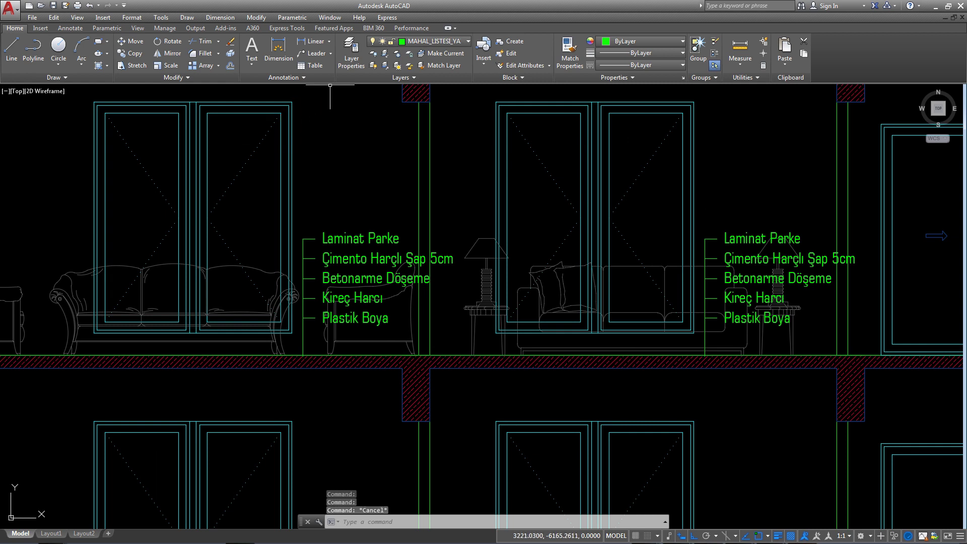
Step: Isolate the MAHAL_LISTESI_YAZI finish-list layer using the Laminat Parke label
left_click(384, 54)
left_click(325, 233)
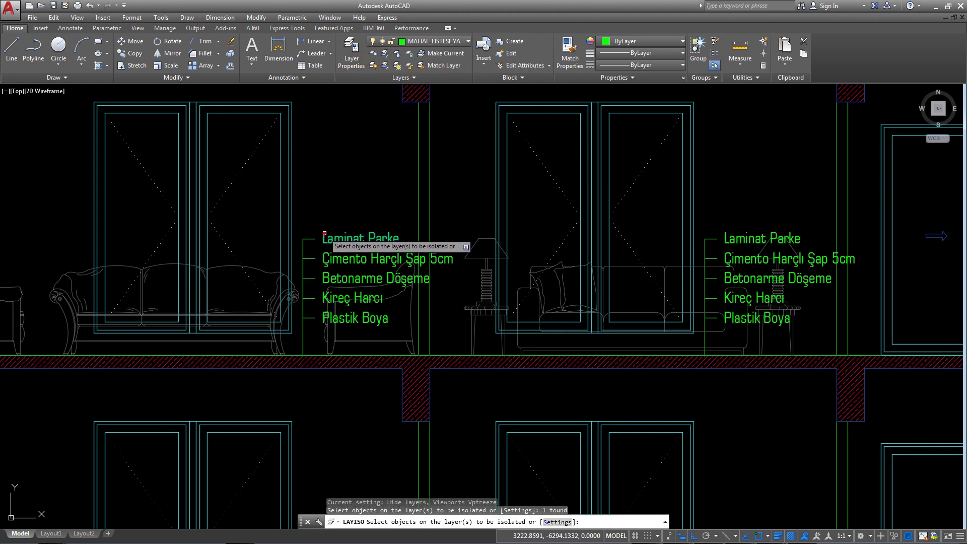
right_click(354, 169)
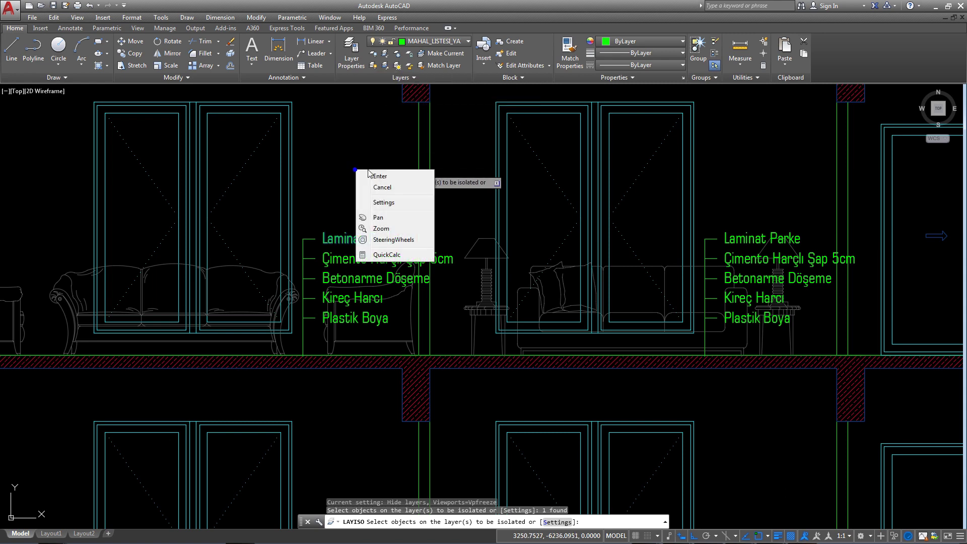
left_click(375, 173)
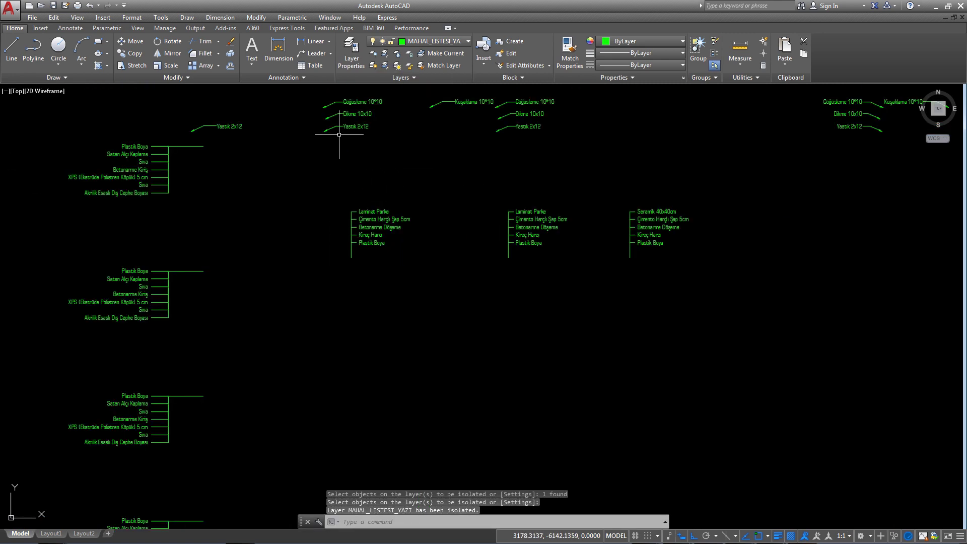
Step: Stretch the three floor finish lists (42 objects) about 21.5 units downward
left_click(135, 65)
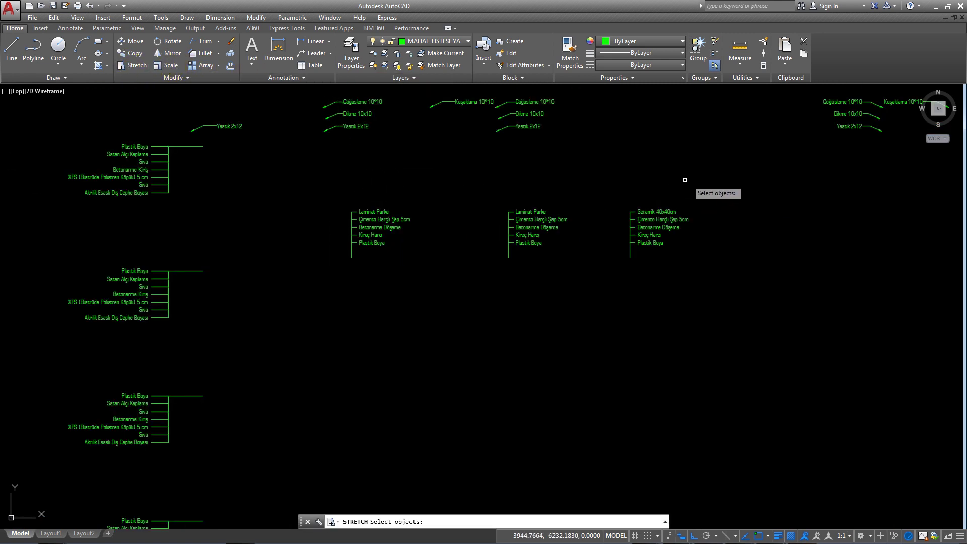
left_click(702, 177)
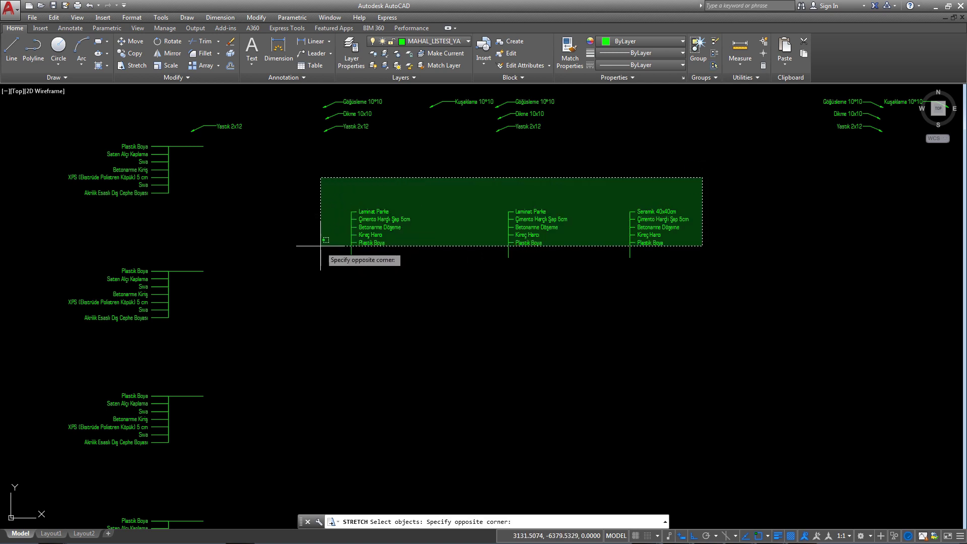
left_click(321, 246)
key("Return")
scroll(382, 255, "up", 4)
scroll(338, 253, "up", 2)
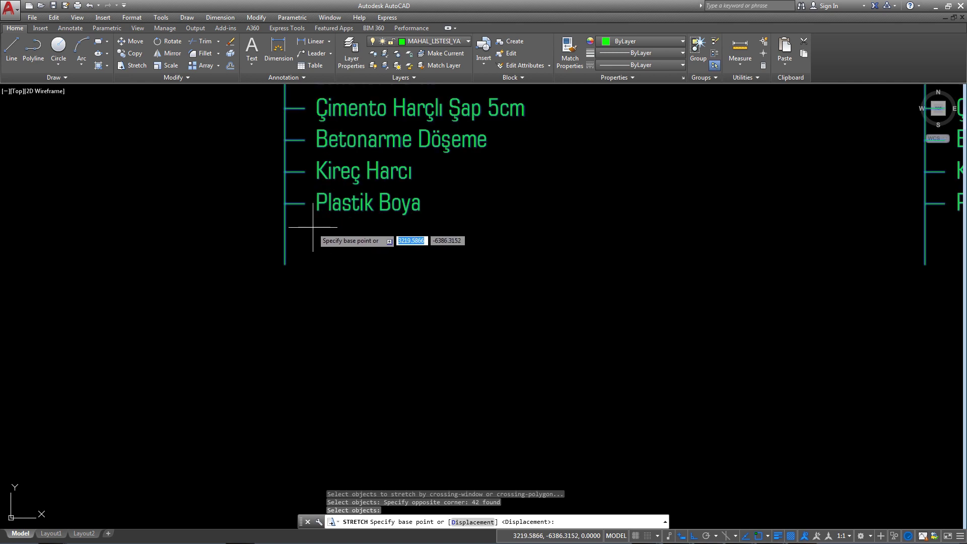
left_click(313, 229)
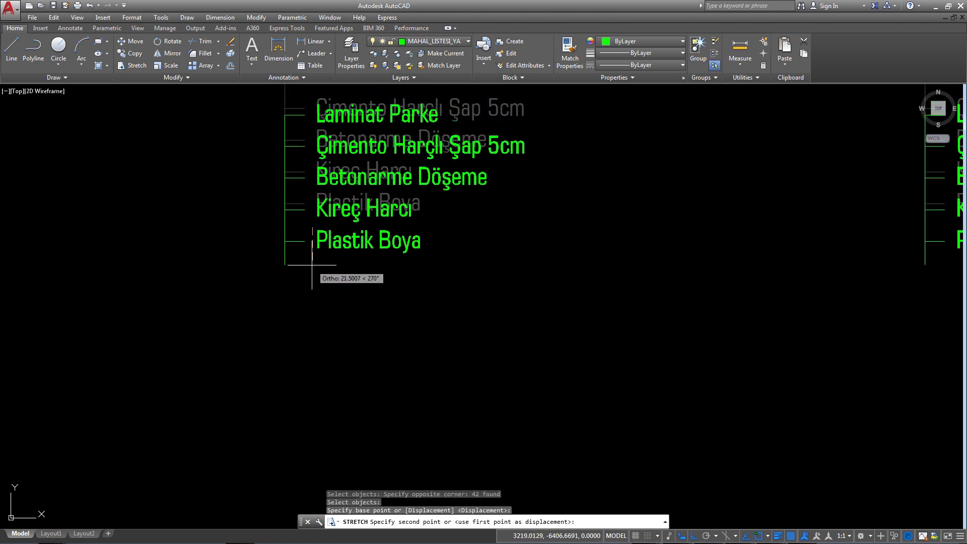
left_click(312, 265)
scroll(313, 266, "down", 3)
scroll(313, 265, "down", 3)
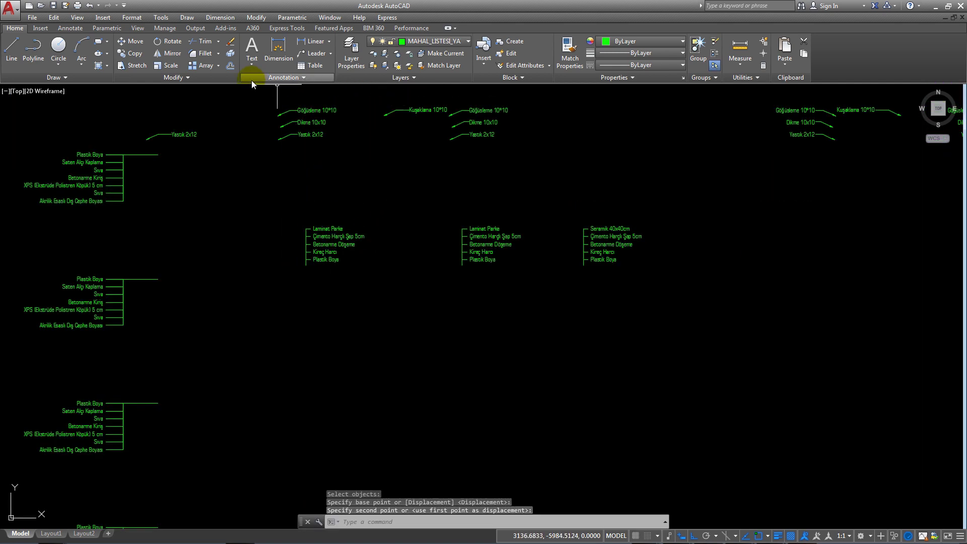
Step: Restore all layers, then isolate the finish-list layer again
left_click(384, 66)
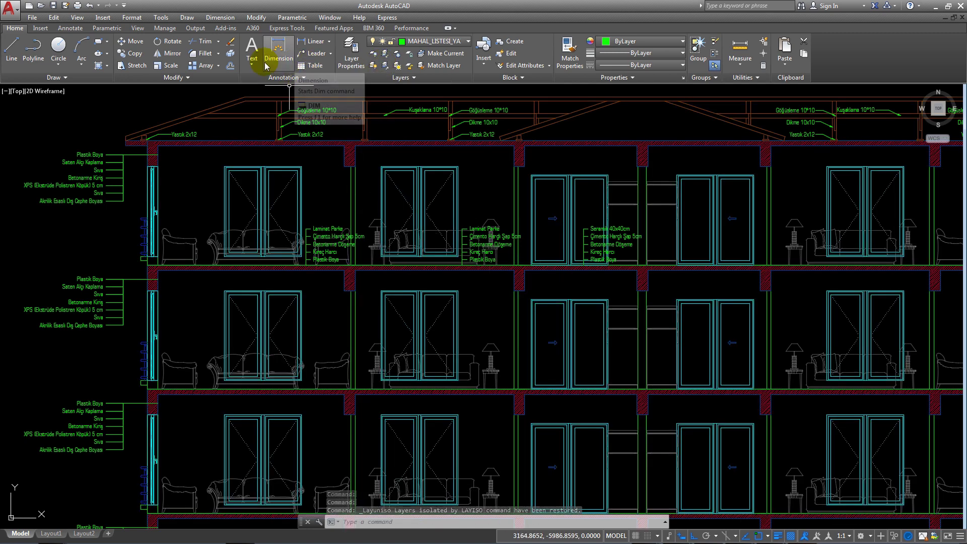
left_click(384, 54)
scroll(325, 208, "up", 4)
left_click(309, 257)
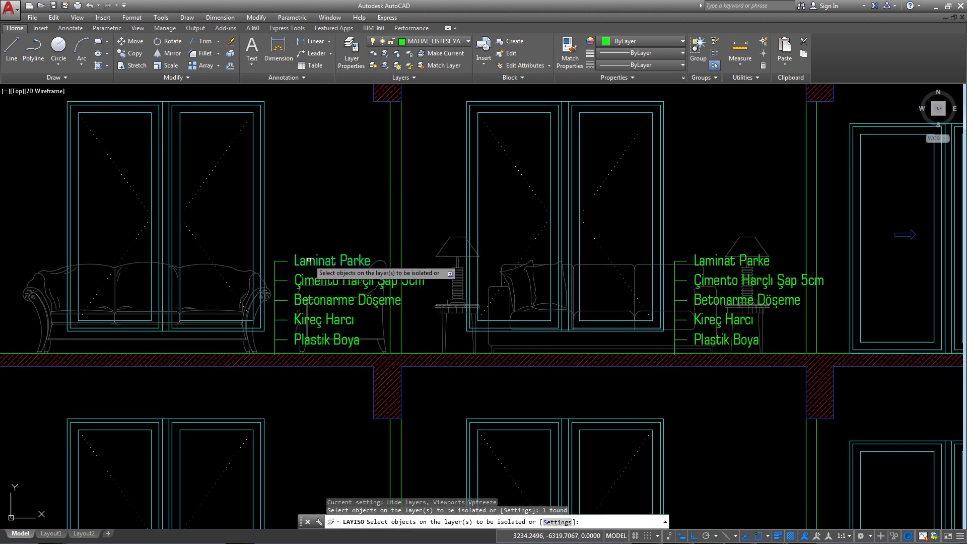
right_click(314, 235)
left_click(322, 238)
scroll(328, 225, "down", 6)
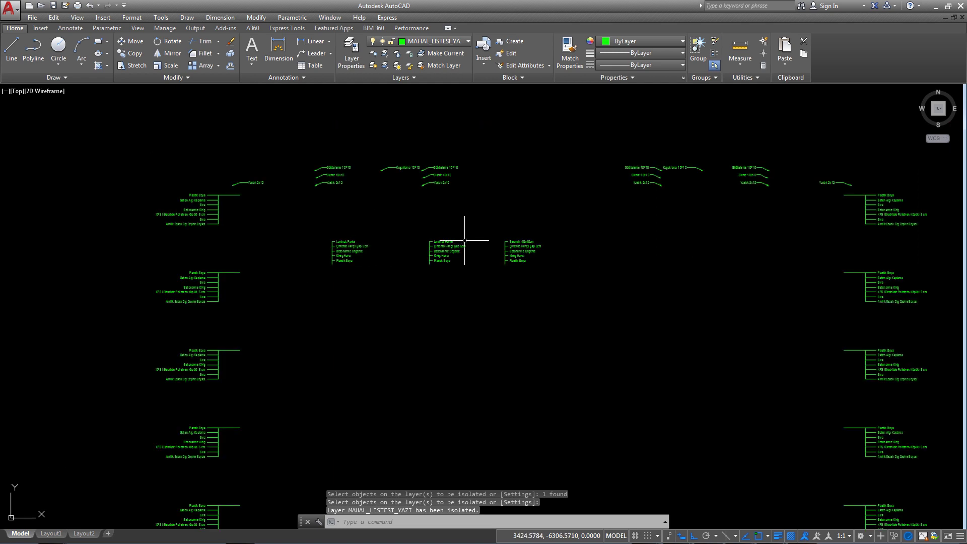
scroll(546, 234, "up", 2)
key("Escape")
key("Escape")
middle_click_drag(232, 267, 278, 279)
Step: Group the three lower finish lists into one unnamed group and reselect it
left_click(201, 229)
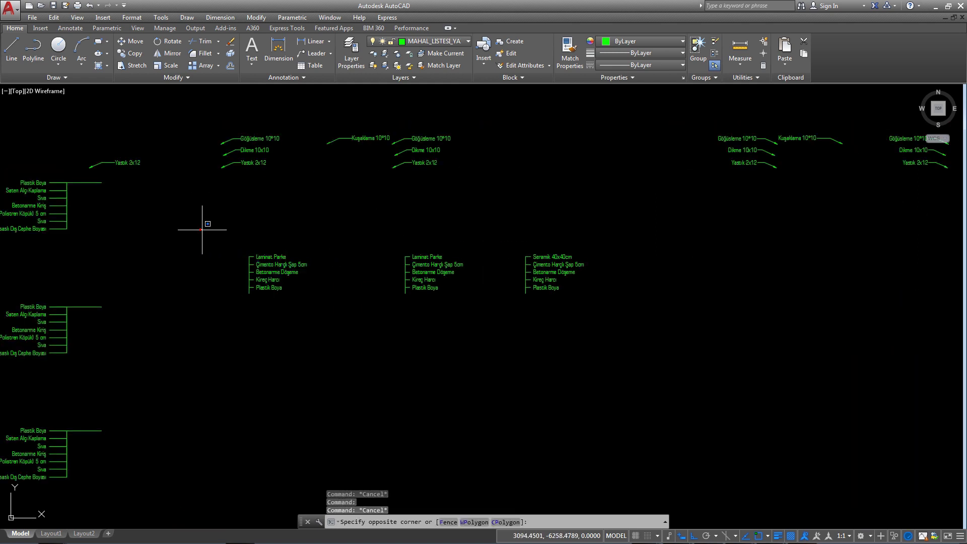
left_click(596, 347)
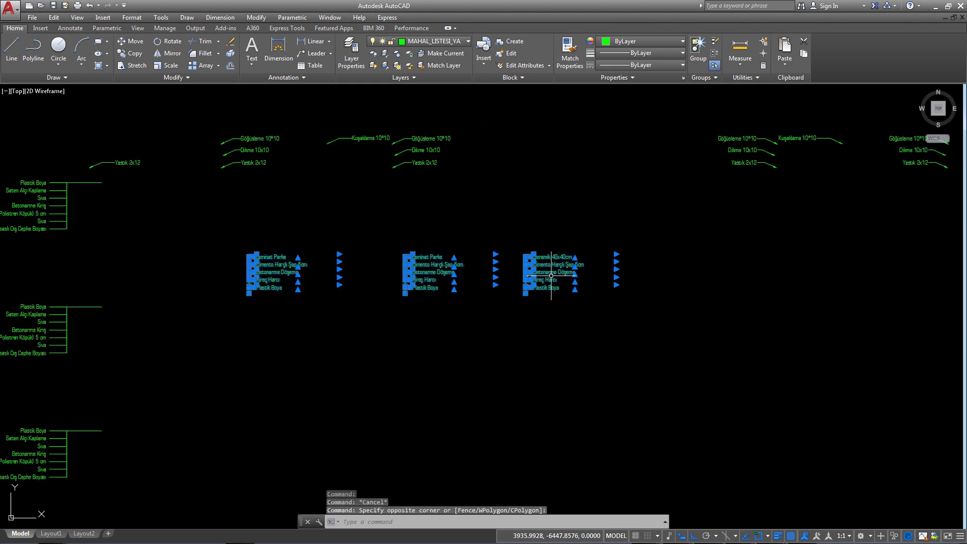
left_click(698, 50)
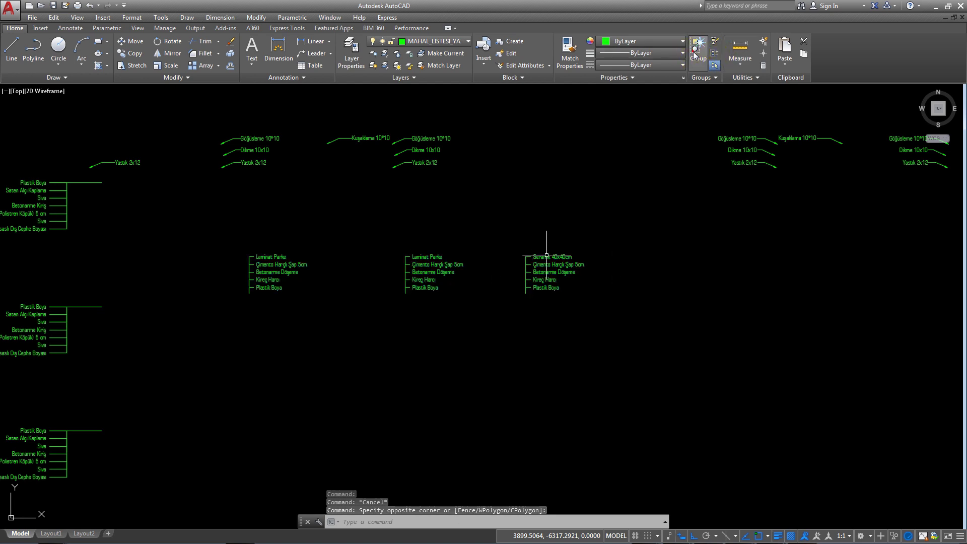
left_click(549, 257)
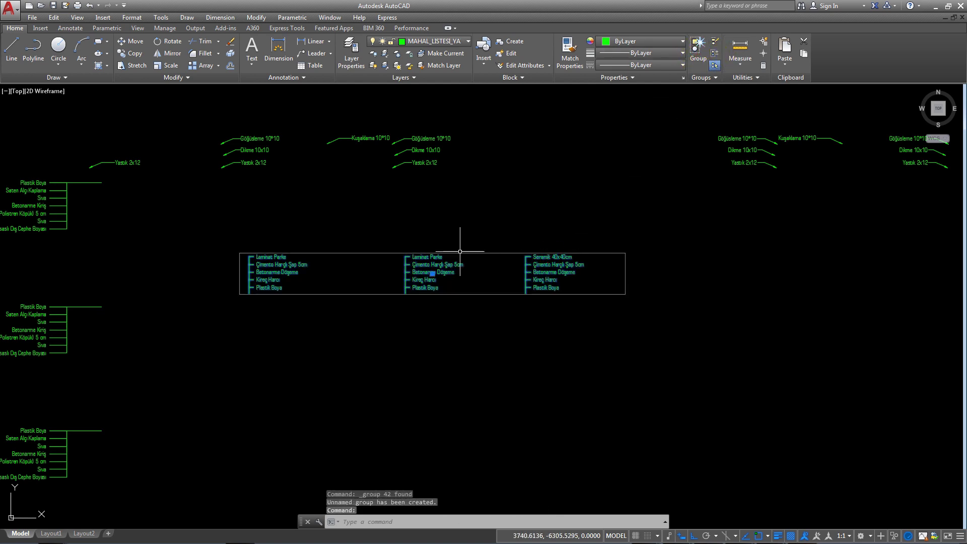
key("Escape")
left_click(422, 239)
left_click(417, 264)
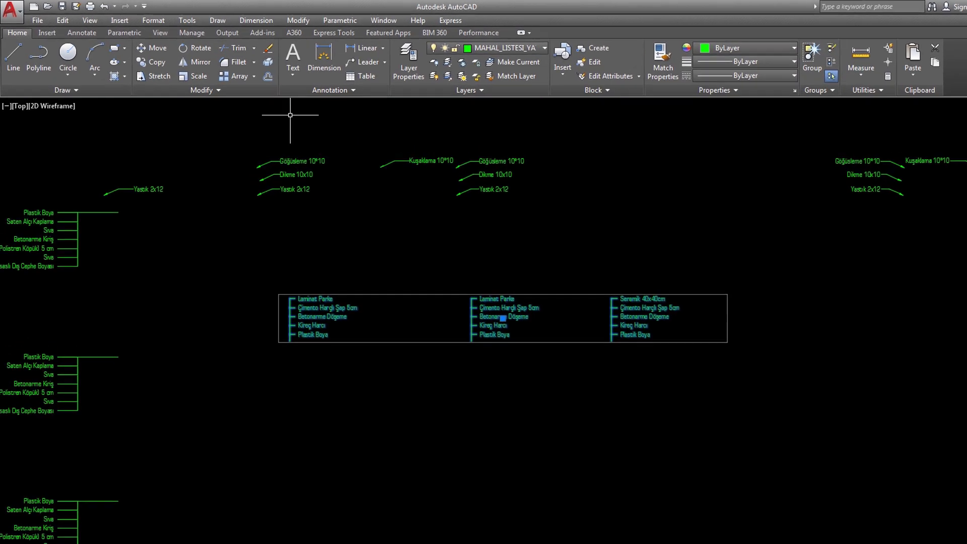
Step: Rectangular-array the grouped lists with 1 column, 5 rows and -290 row spacing
left_click(254, 77)
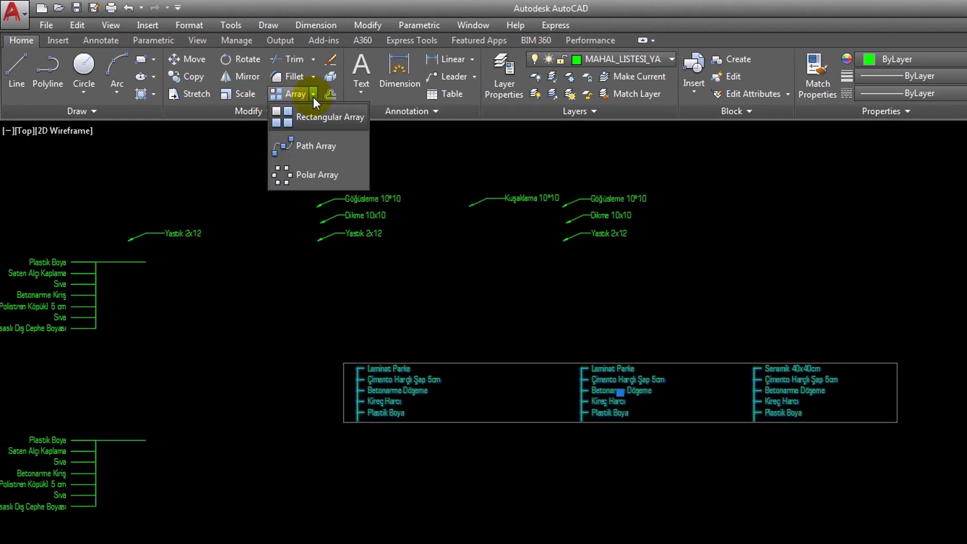
left_click(315, 128)
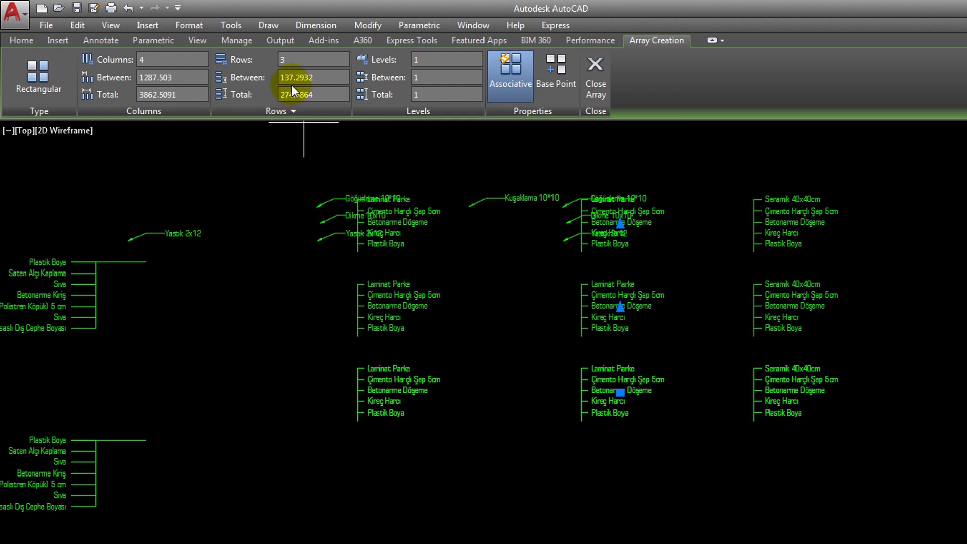
scroll(209, 321, "down", 2)
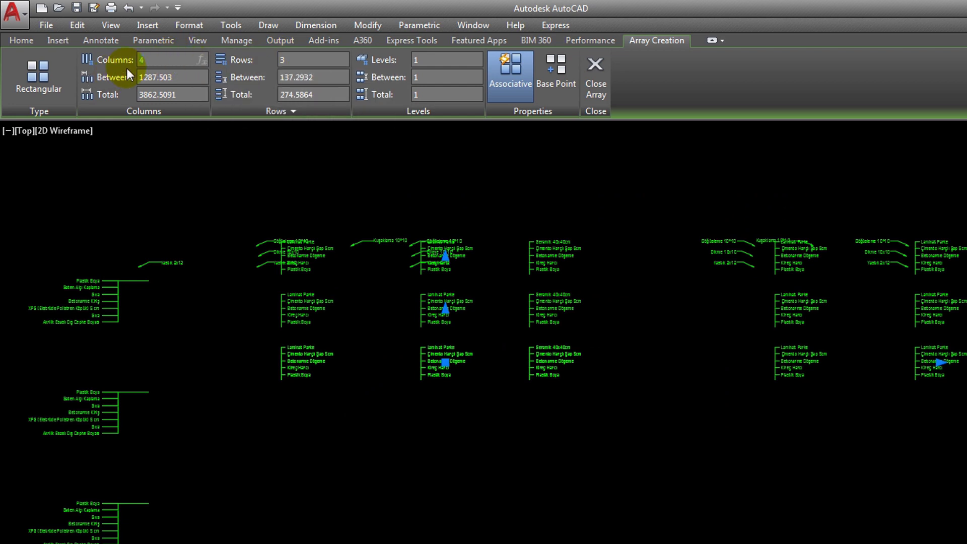
type("1")
left_click(305, 61)
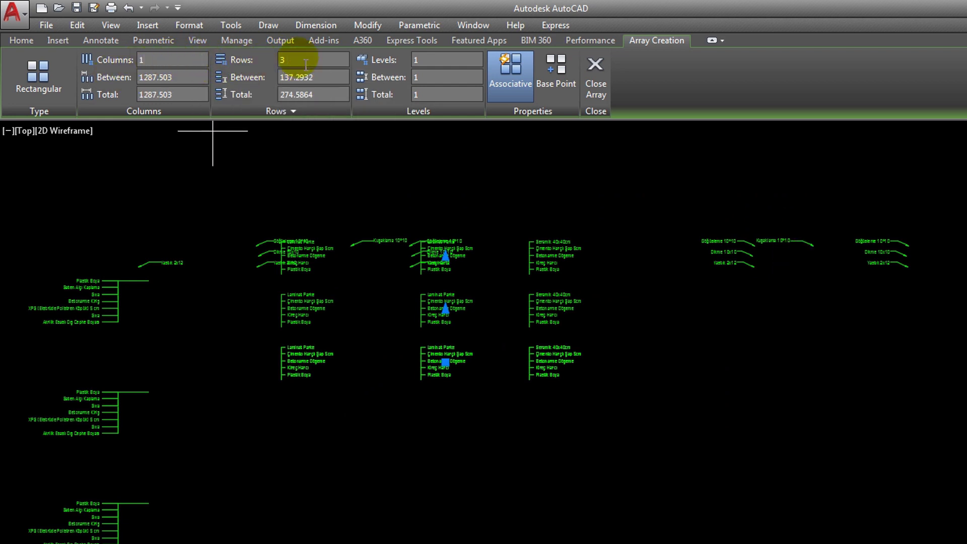
left_click(324, 77)
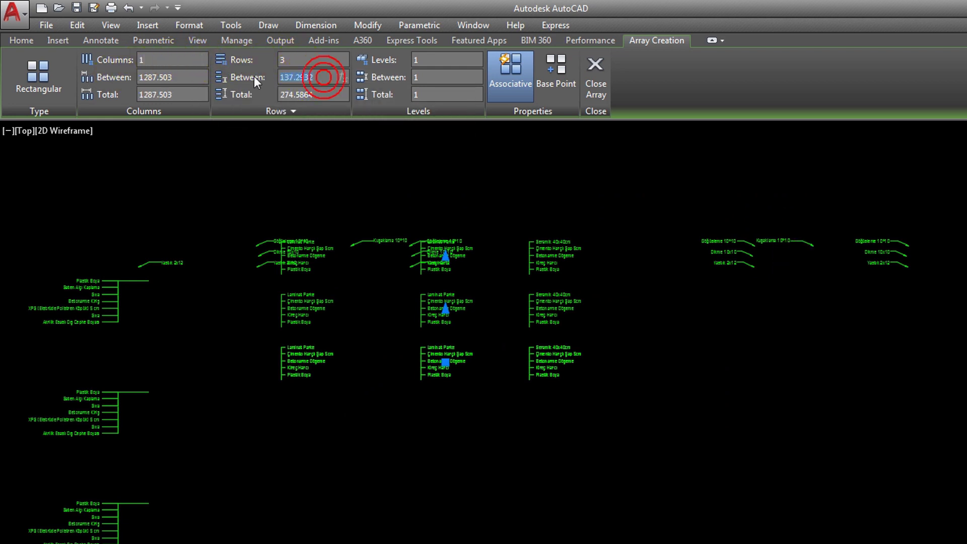
type("-2")
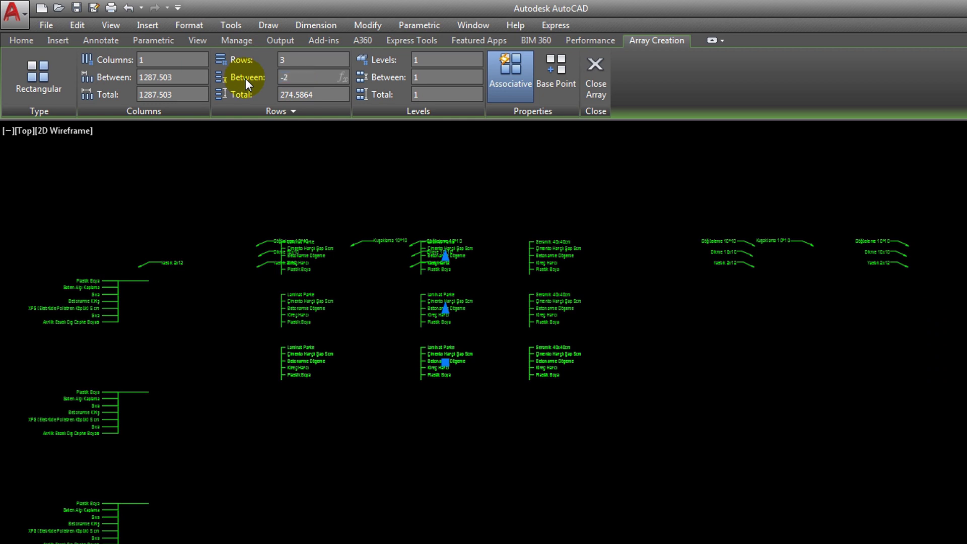
type("90")
key("Return")
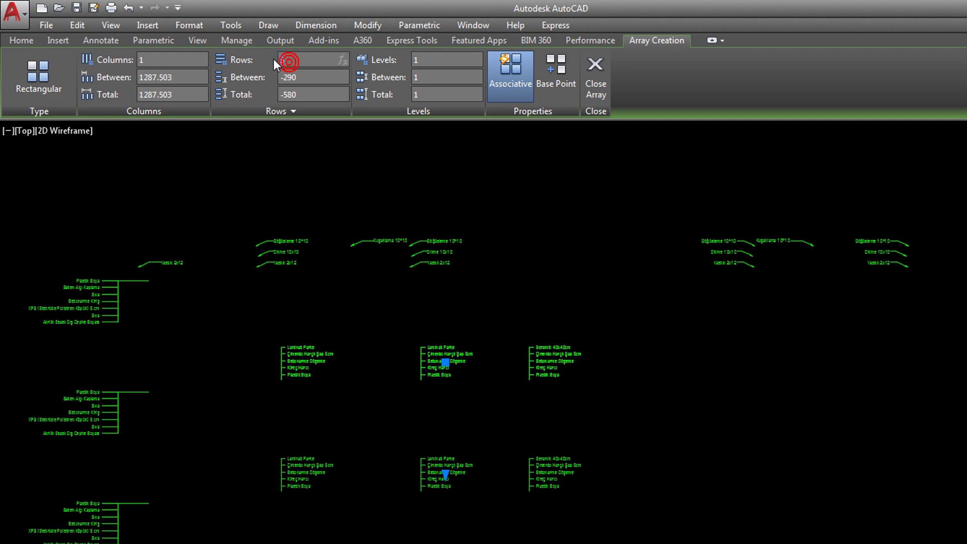
type("5")
key("Return")
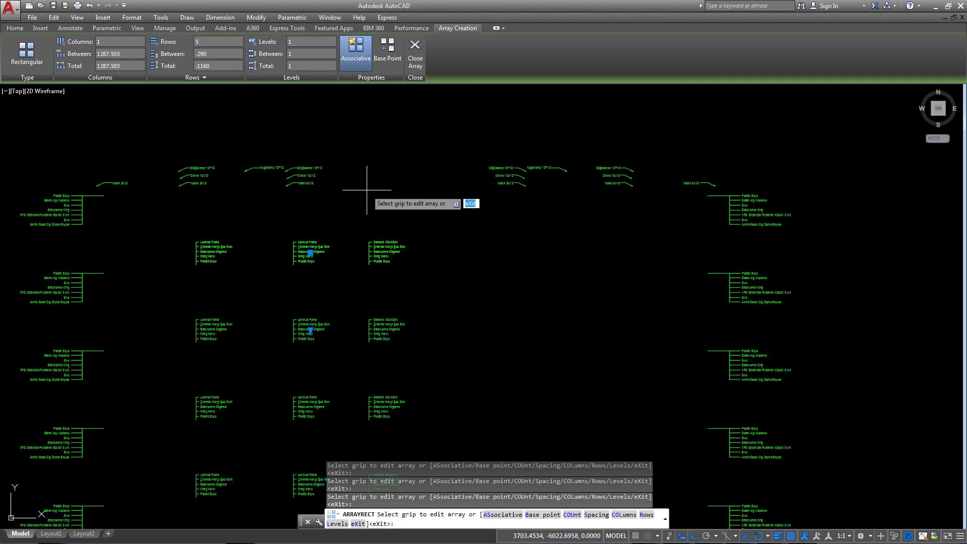
scroll(409, 194, "down", 3)
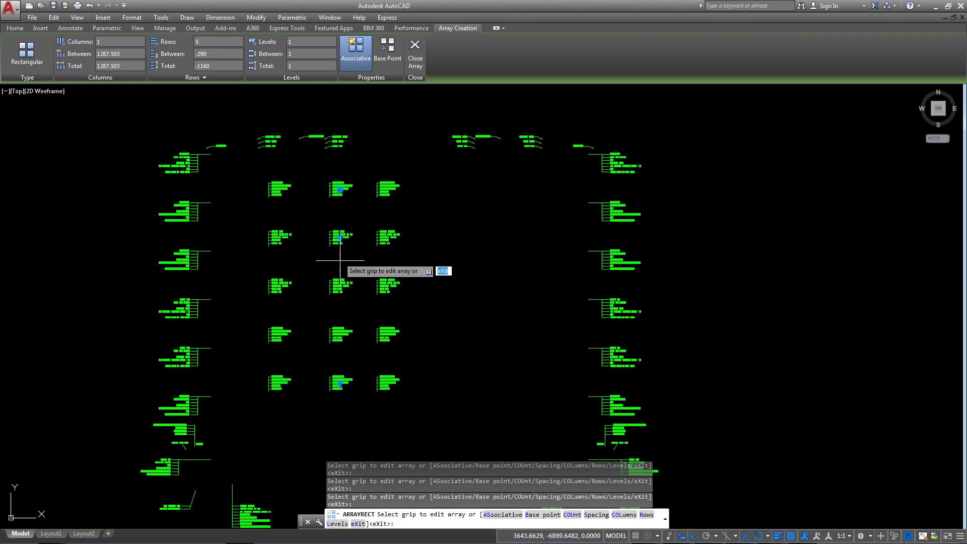
left_click(416, 58)
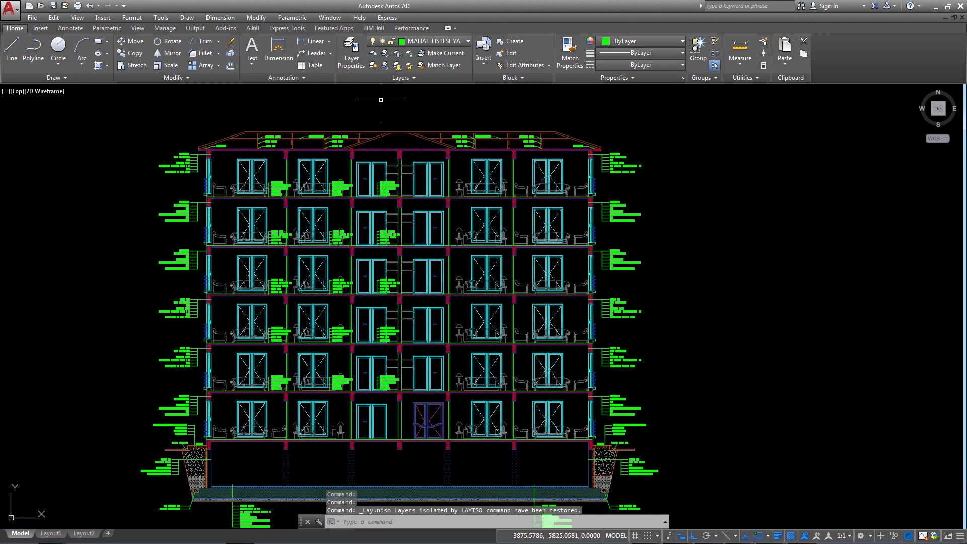
Step: Increase the label array to 6 rows (total -1450) and close array editing
scroll(302, 312, "up", 1)
scroll(268, 331, "up", 4)
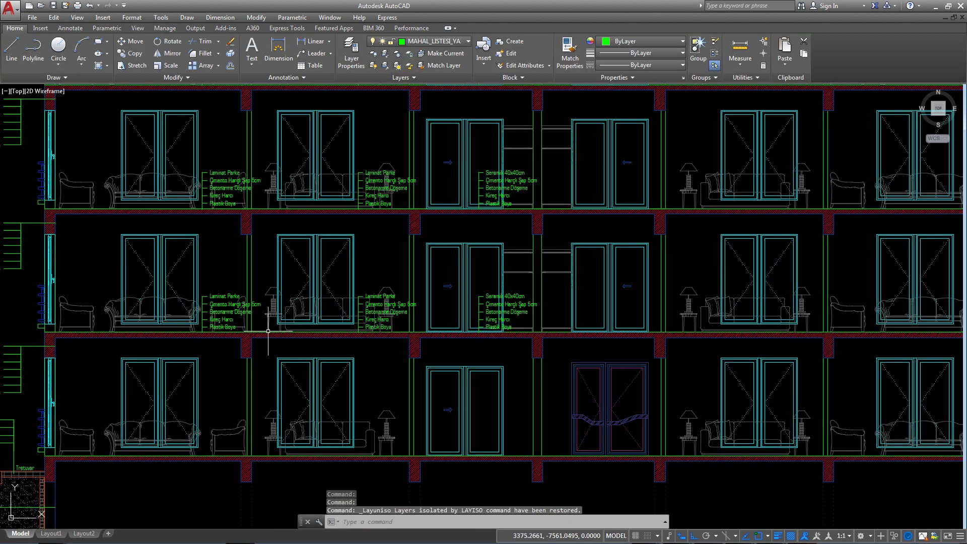
left_click(226, 299)
scroll(439, 319, "down", 5)
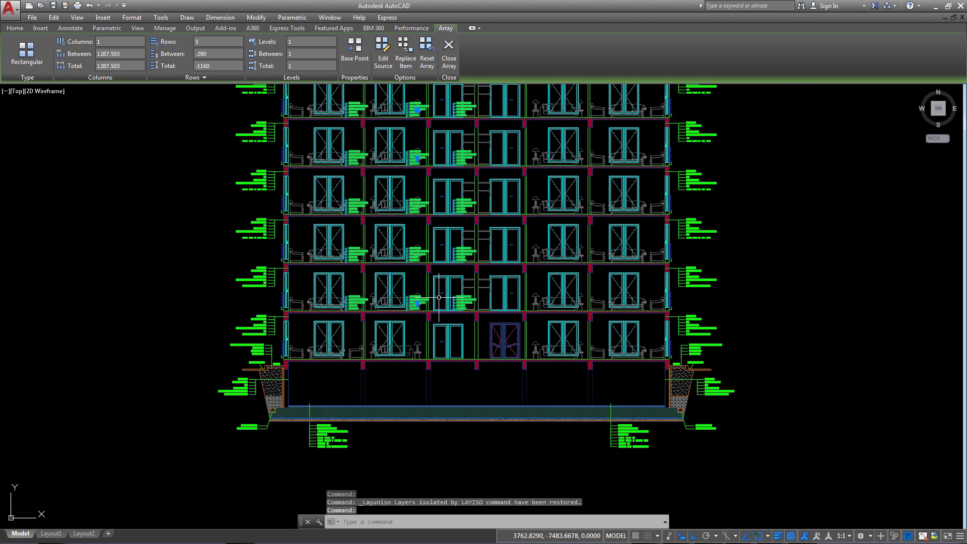
middle_click_drag(439, 320, 442, 378)
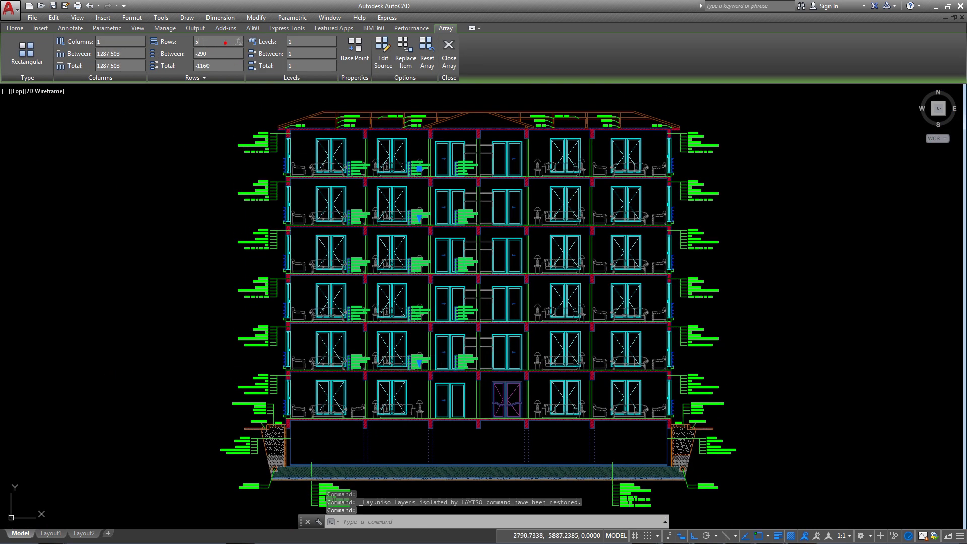
left_click(193, 44)
type("6")
key("Return")
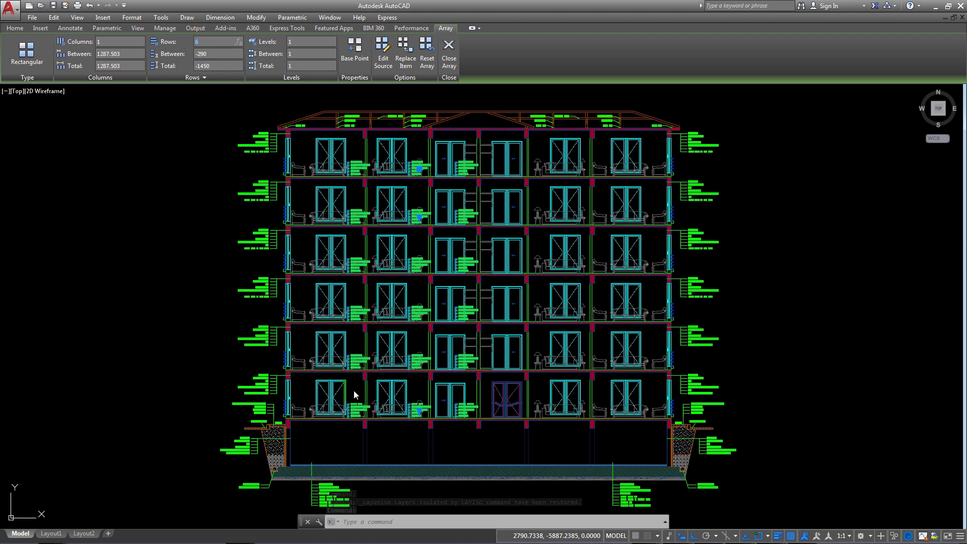
scroll(350, 385, "up", 2)
scroll(351, 385, "up", 2)
scroll(351, 385, "down", 2)
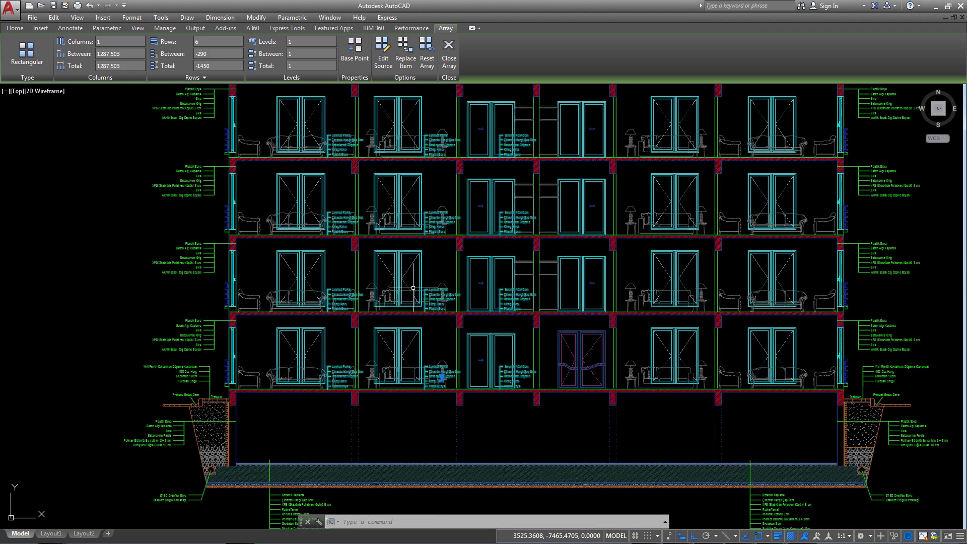
scroll(413, 288, "down", 1)
scroll(461, 227, "down", 1)
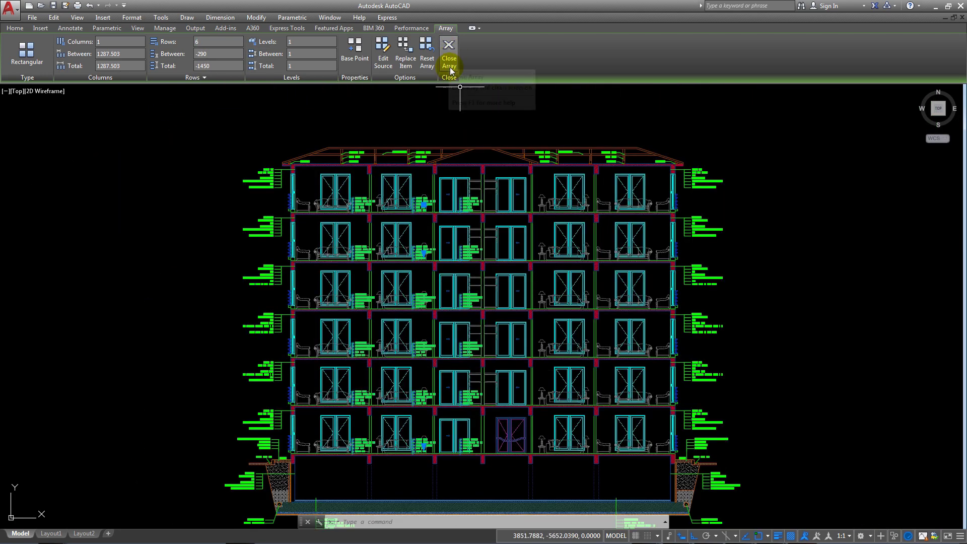
left_click(448, 57)
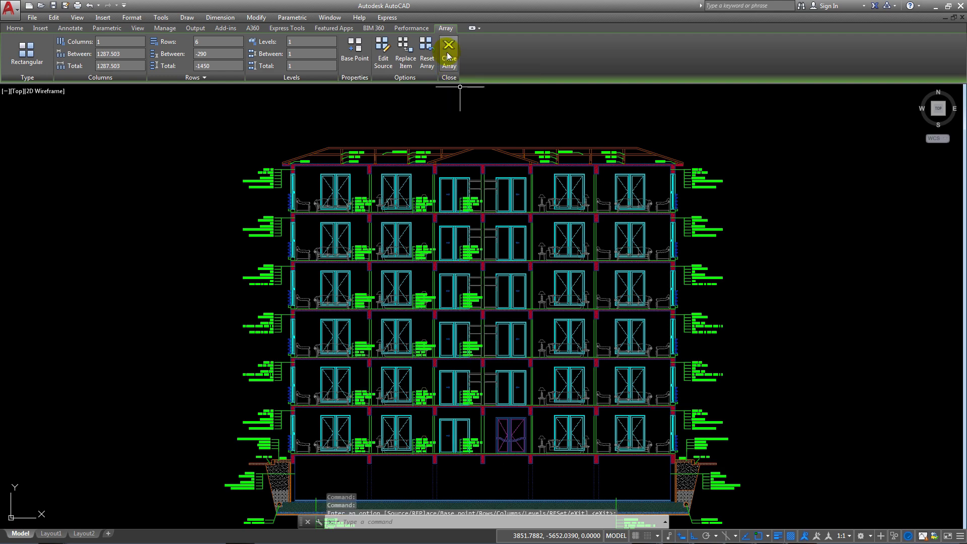
scroll(493, 193, "up", 3)
Step: Explode the six-row label array and check the Çimento Harçlı Şap 5cm line is separate
key("ctrl+z")
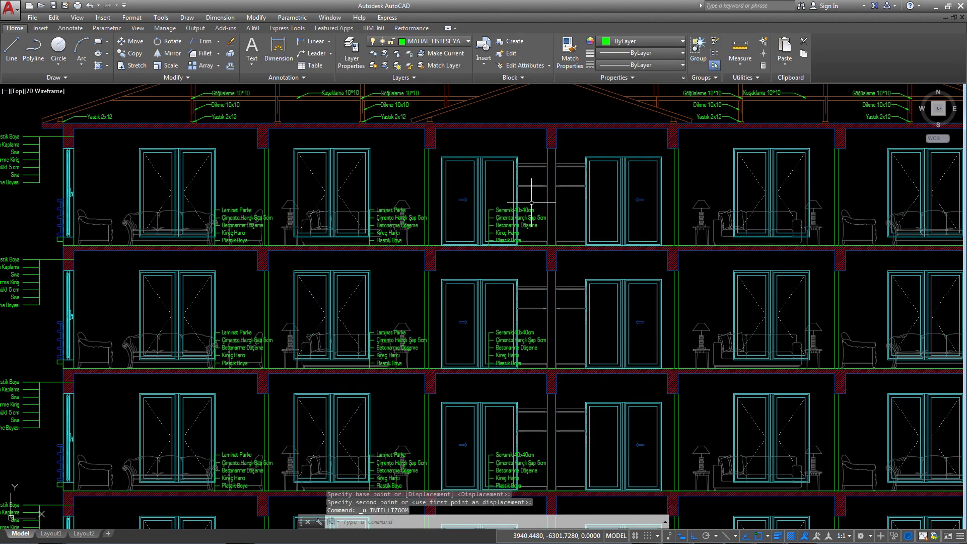
left_click(533, 214)
scroll(533, 214, "down", 4)
left_click(525, 207)
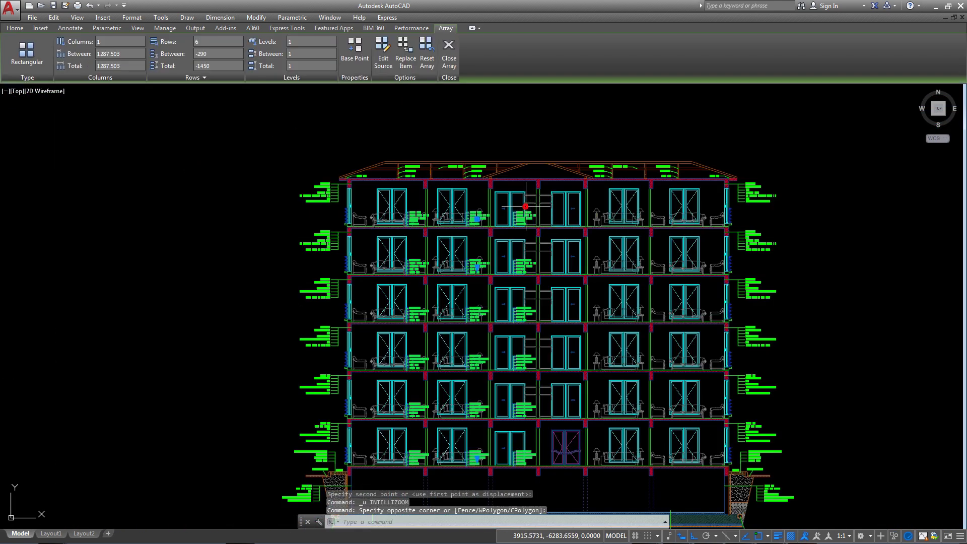
scroll(524, 371, "up", 2)
scroll(519, 322, "up", 1)
scroll(514, 272, "up", 1)
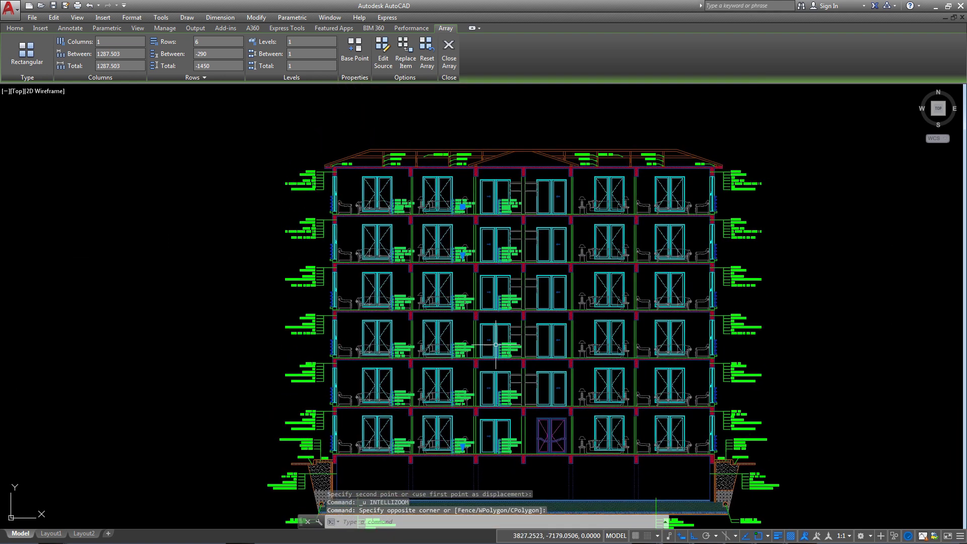
scroll(510, 220, "up", 1)
middle_click_drag(509, 220, 502, 259)
key("Escape")
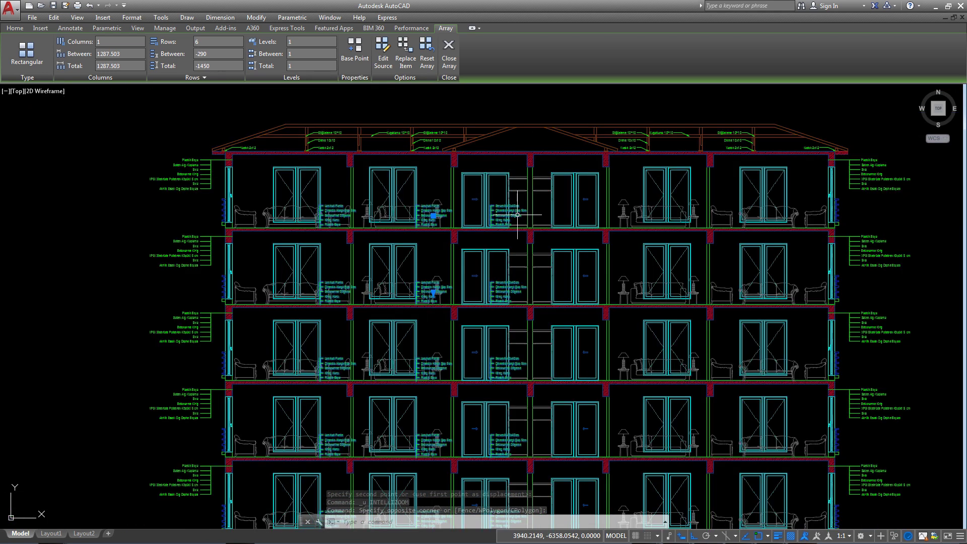
left_click(514, 207)
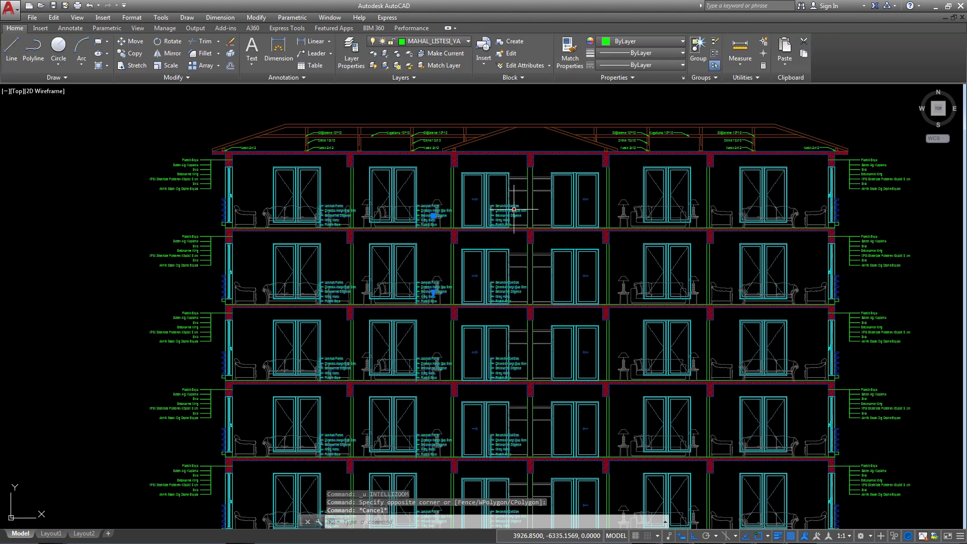
type("x")
key("Return")
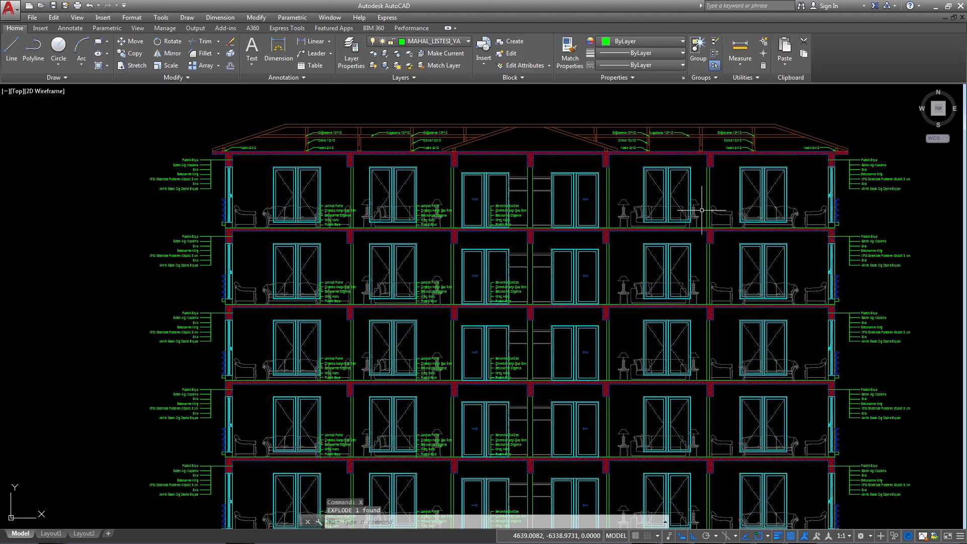
scroll(514, 213, "up", 4)
left_click(504, 208)
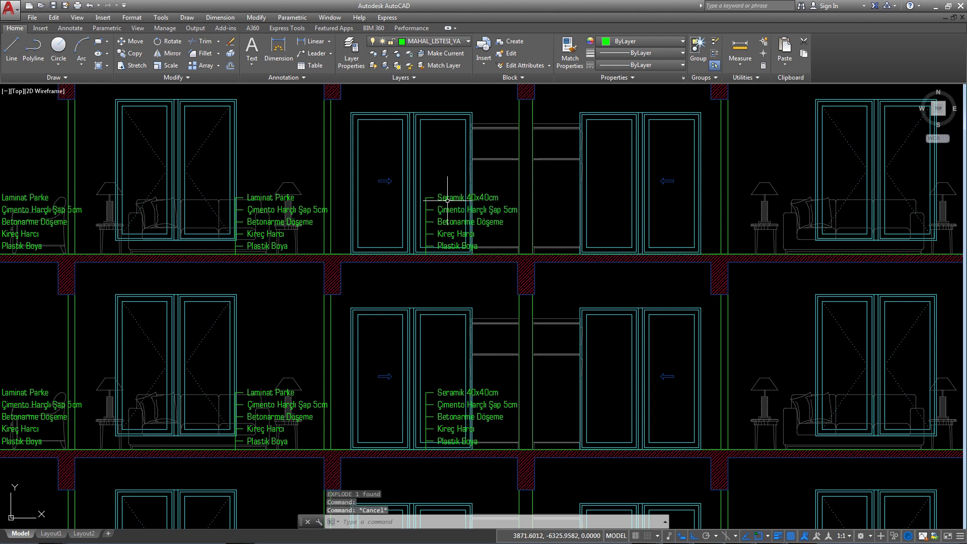
middle_click_drag(447, 200, 446, 186)
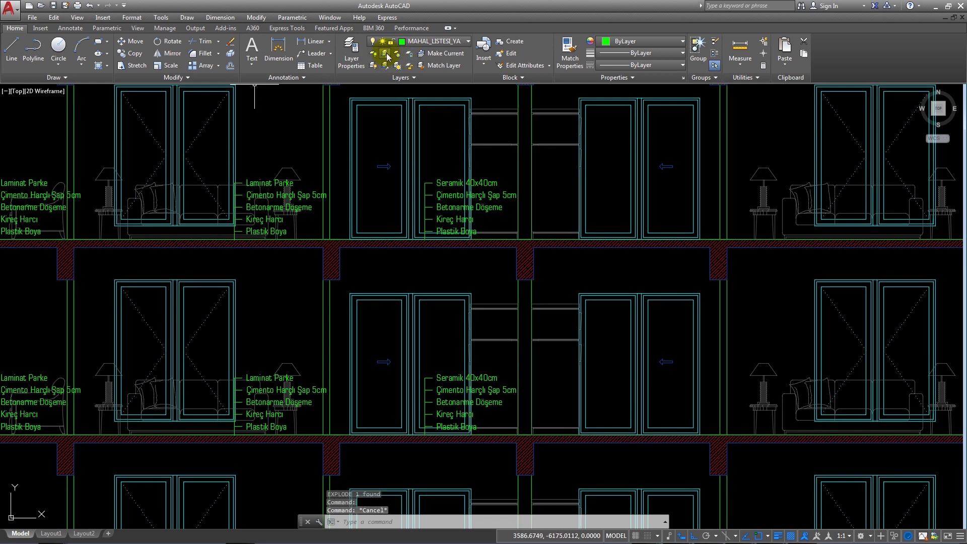
Step: Isolate the finish label layer with LAYISO so only the labels are shown
left_click(387, 56)
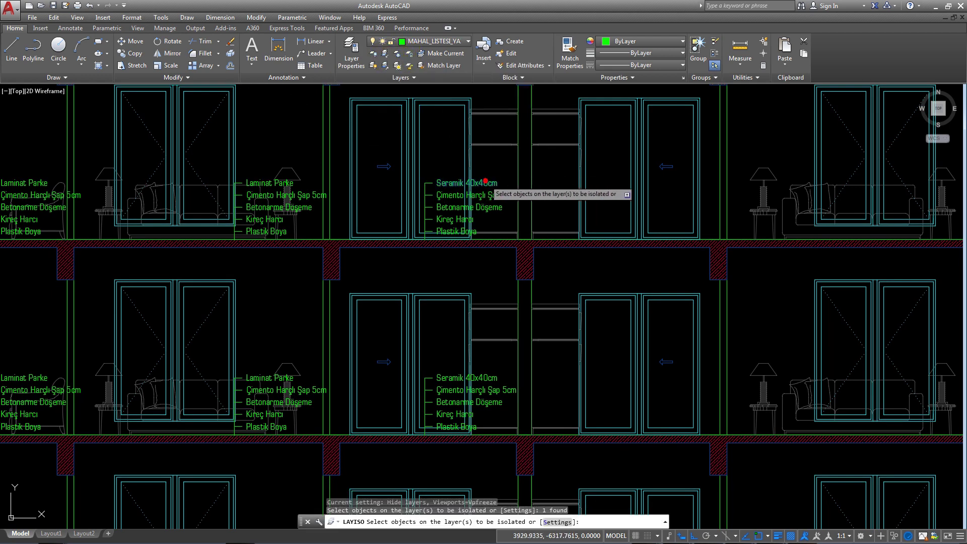
right_click(485, 181)
left_click(503, 177)
scroll(447, 189, "down", 5)
Step: Window-select the middle floor label columns and start a move, then cancel it
left_click(439, 172)
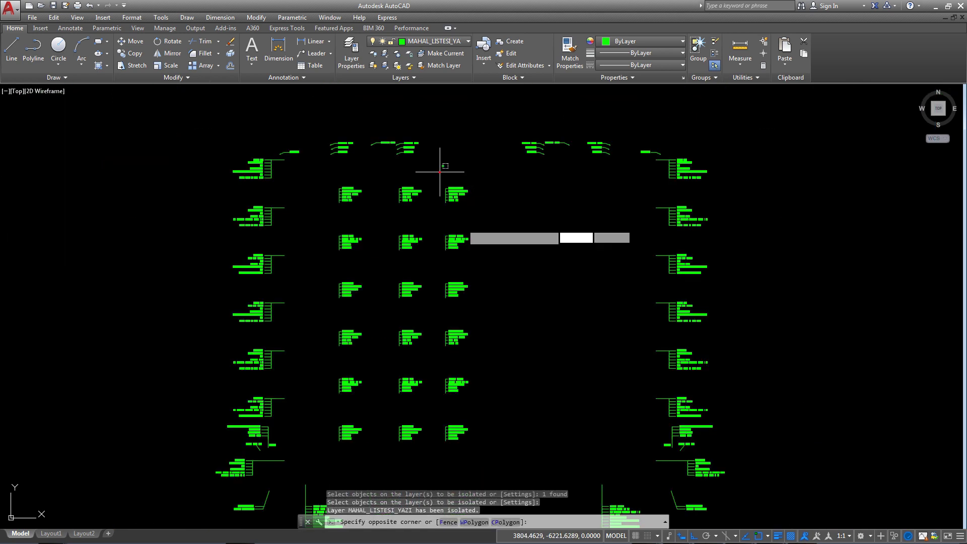
left_click(489, 450)
scroll(476, 453, "down", 2)
scroll(459, 260, "up", 6)
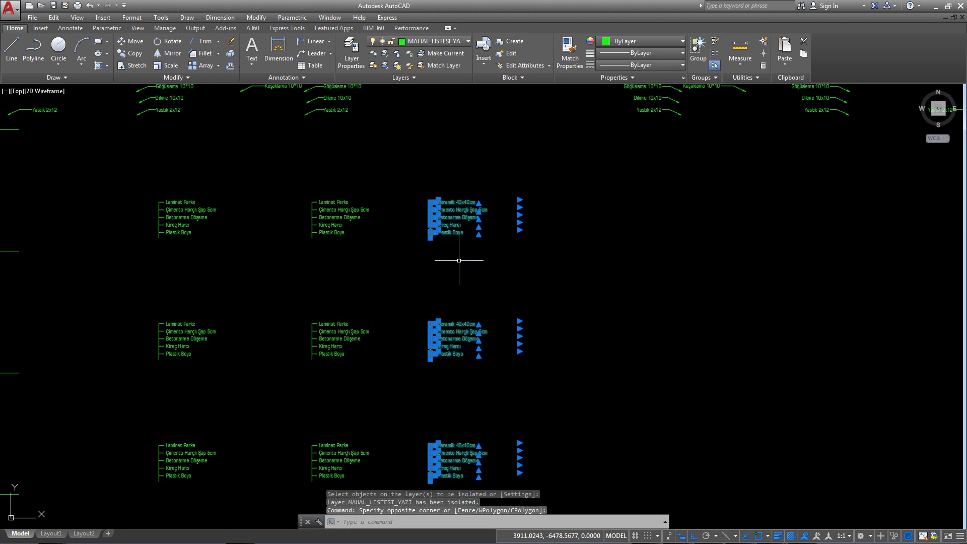
type("m")
key("Return")
scroll(432, 211, "up", 6)
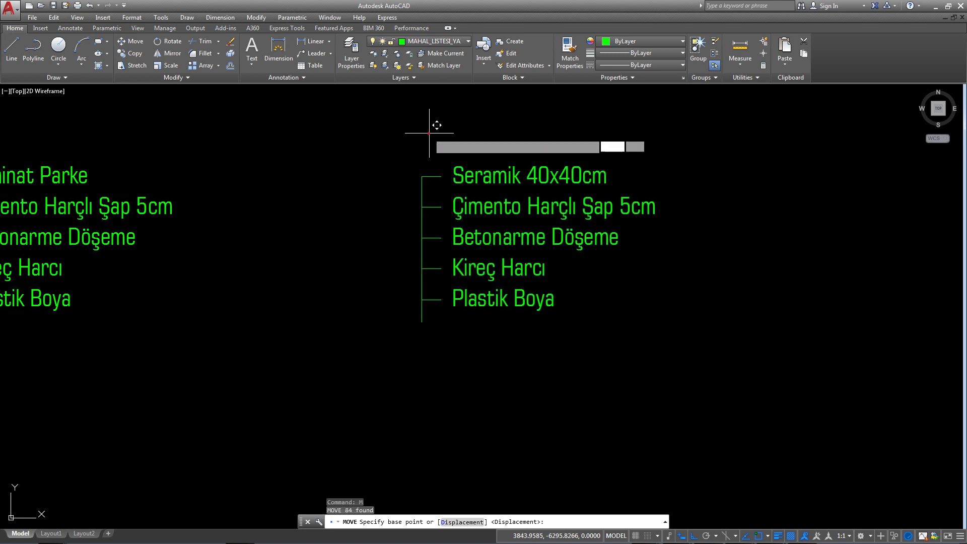
left_click(429, 133)
key("Escape")
scroll(392, 134, "down", 6)
Step: Mirror the middle label blocks across a vertical axis, keeping the originals
left_click(298, 205)
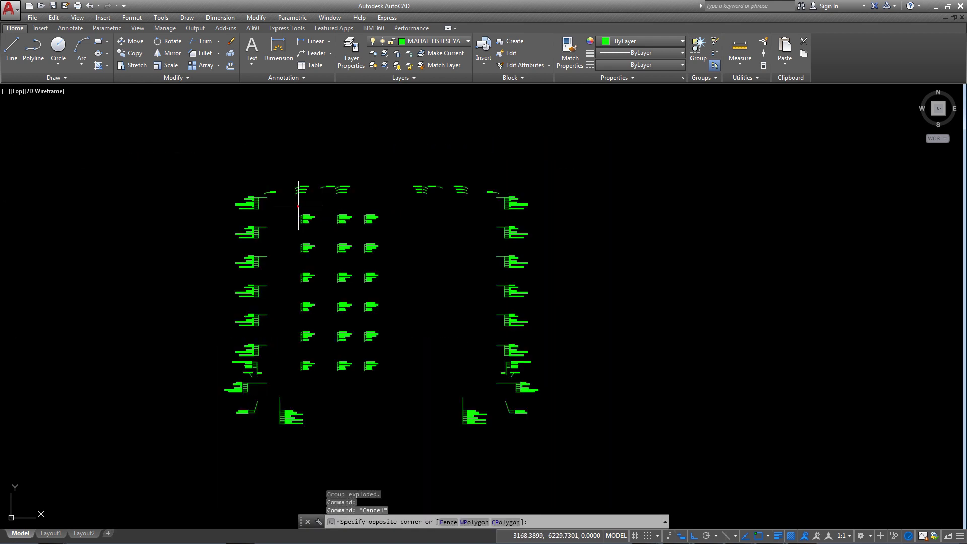
left_click(392, 398)
scroll(376, 222, "up", 4)
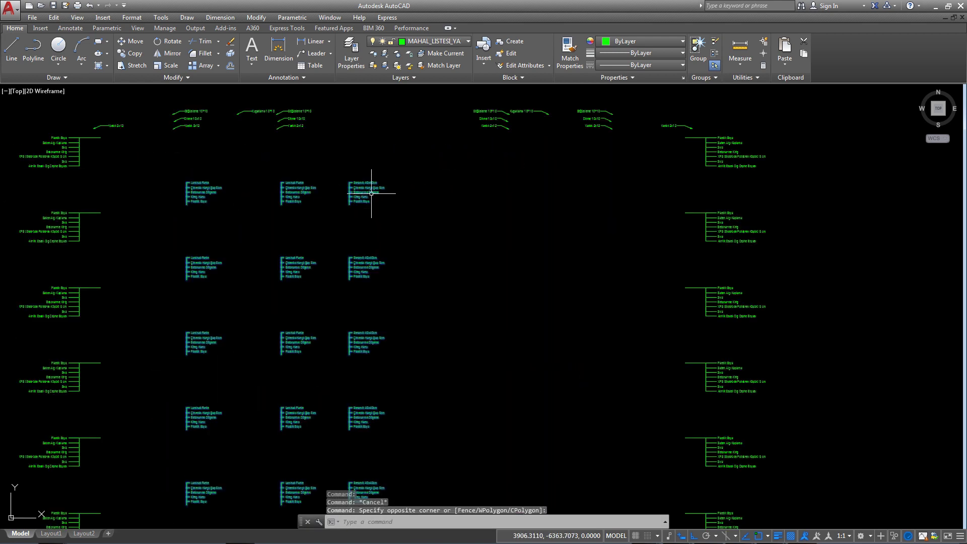
scroll(282, 166, "down", 2)
left_click(169, 53)
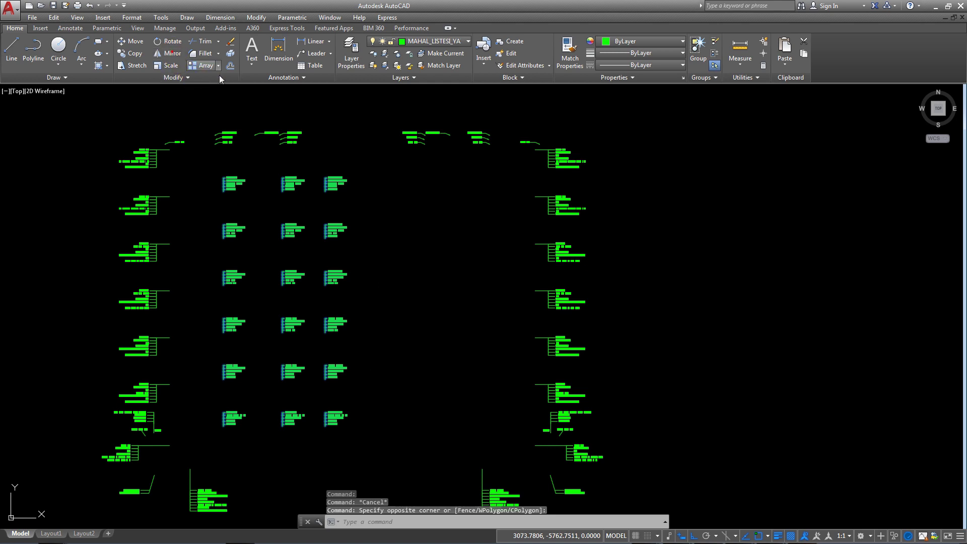
left_click(367, 163)
left_click(368, 327)
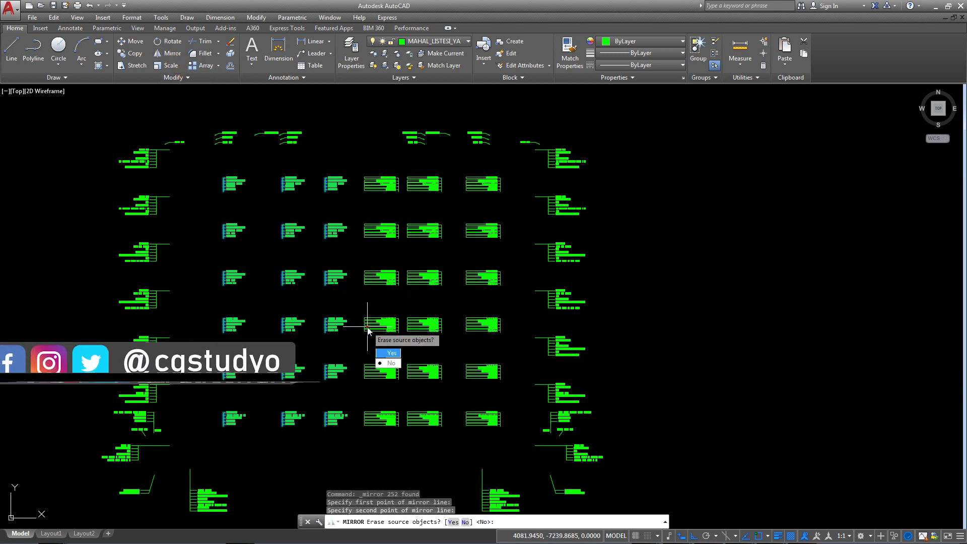
left_click(391, 363)
scroll(396, 197, "up", 4)
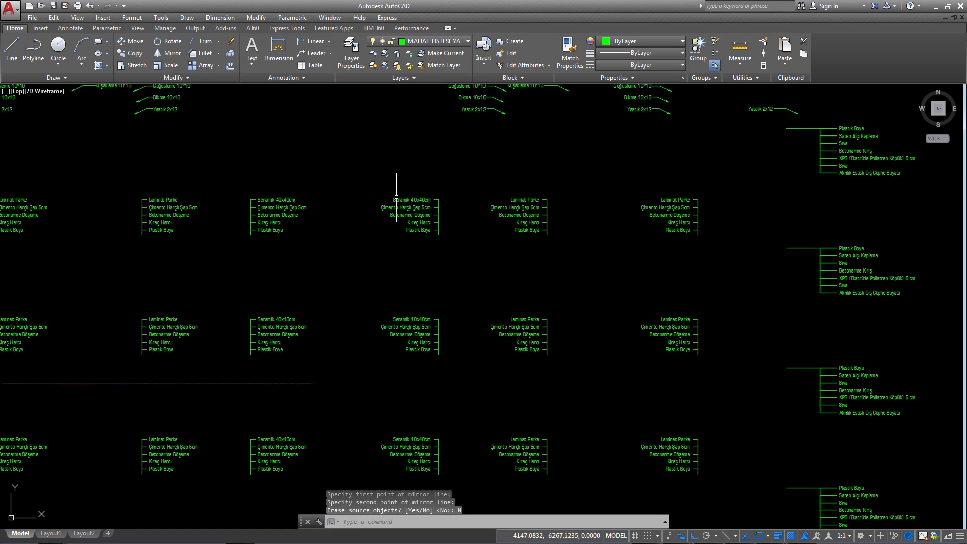
scroll(396, 197, "up", 2)
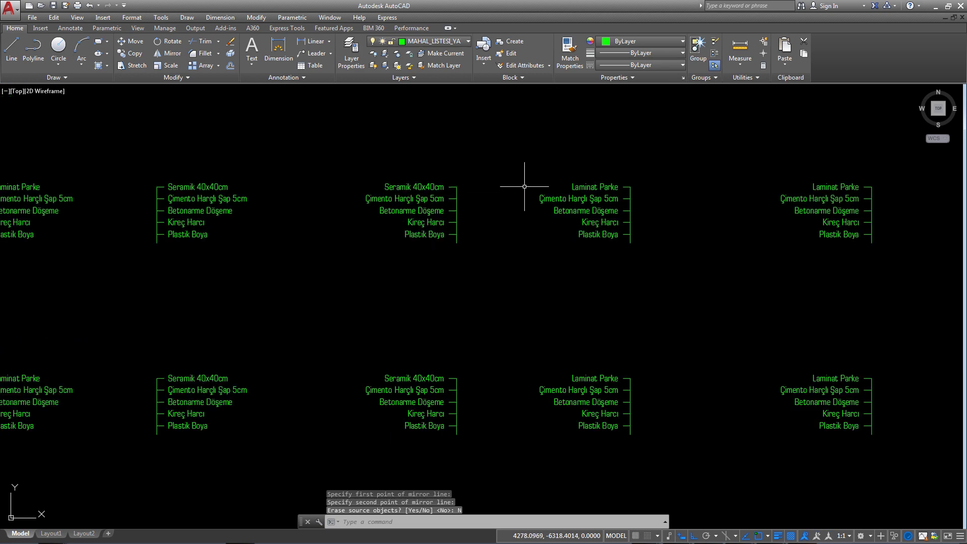
scroll(524, 187, "down", 3)
scroll(512, 237, "down", 3)
Step: Group the mirrored right-hand labels into a single 252-object group
scroll(447, 134, "down", 3)
scroll(447, 133, "down", 2)
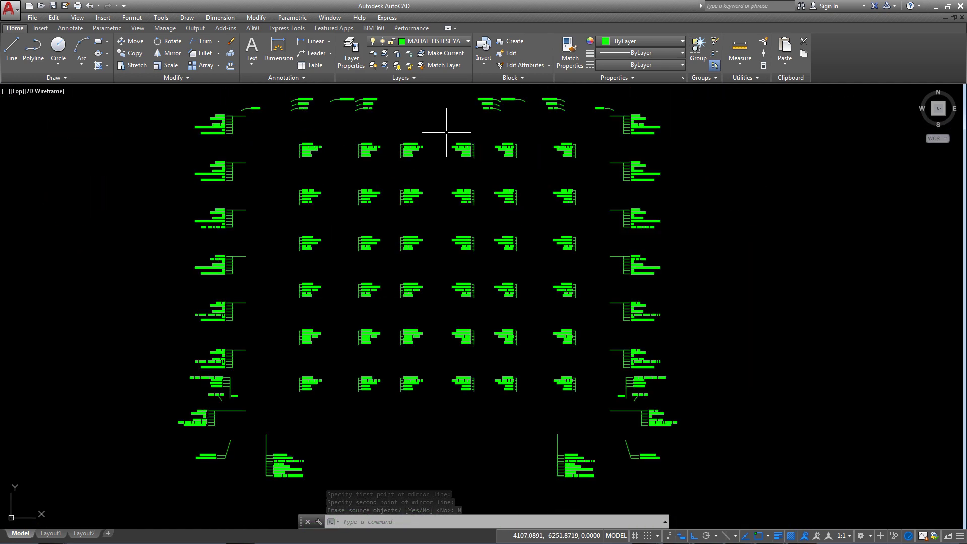
left_click(447, 133)
left_click(588, 412)
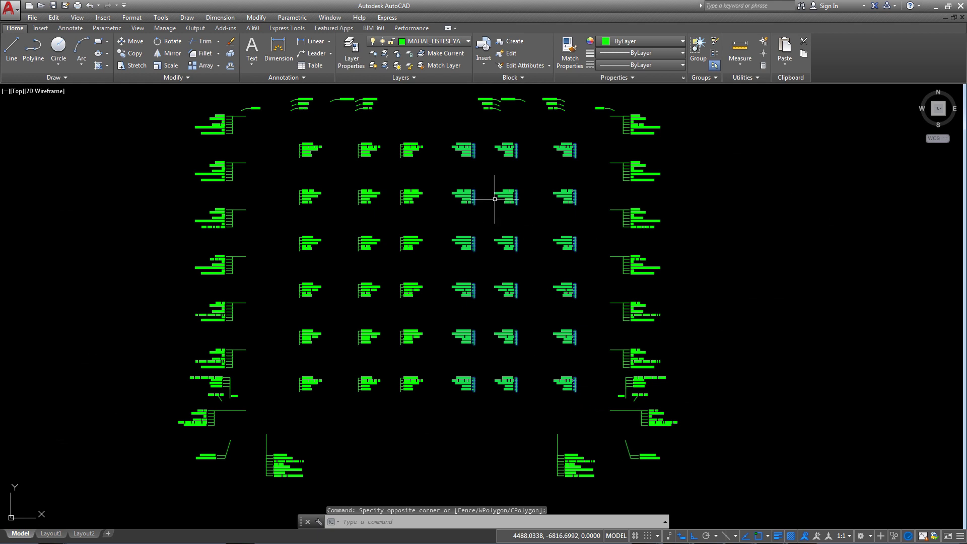
left_click(698, 50)
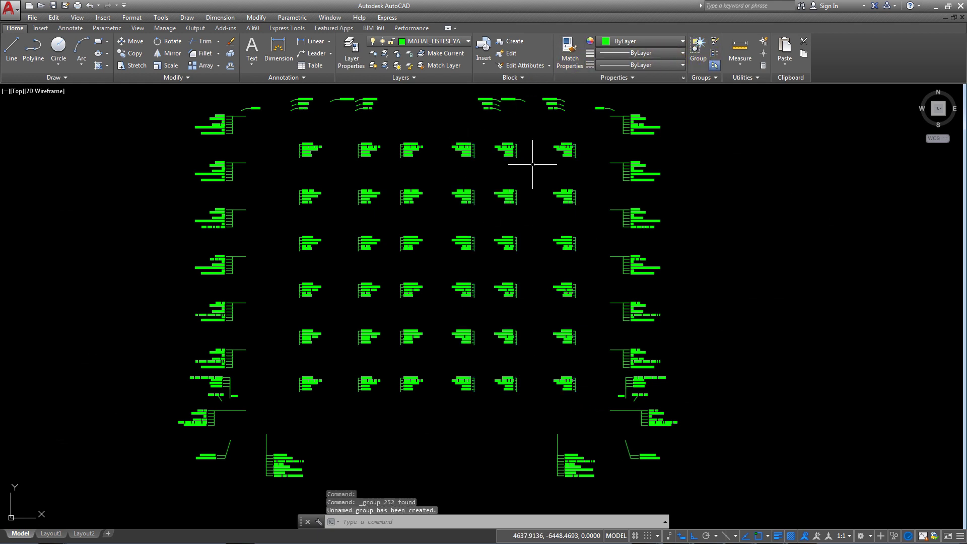
left_click(507, 149)
scroll(508, 143, "up", 4)
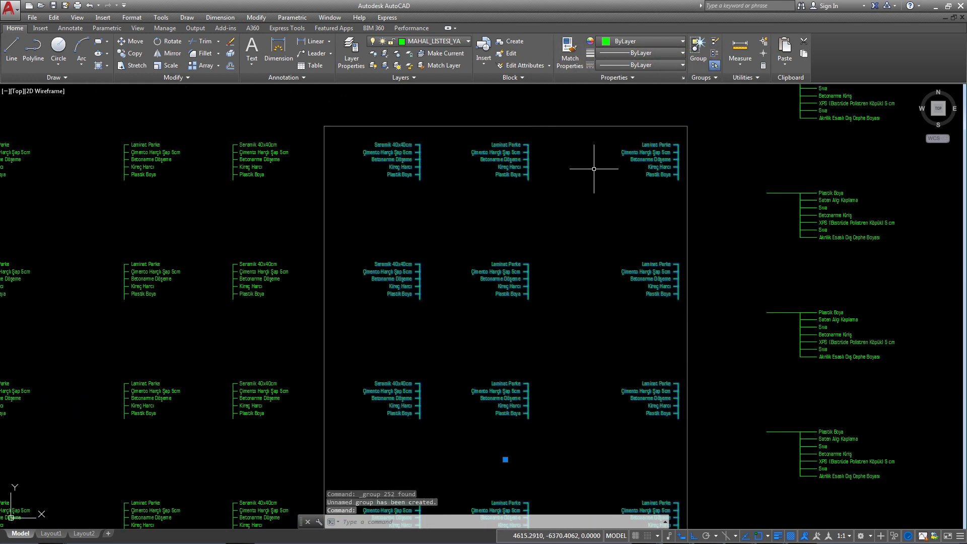
key("Escape")
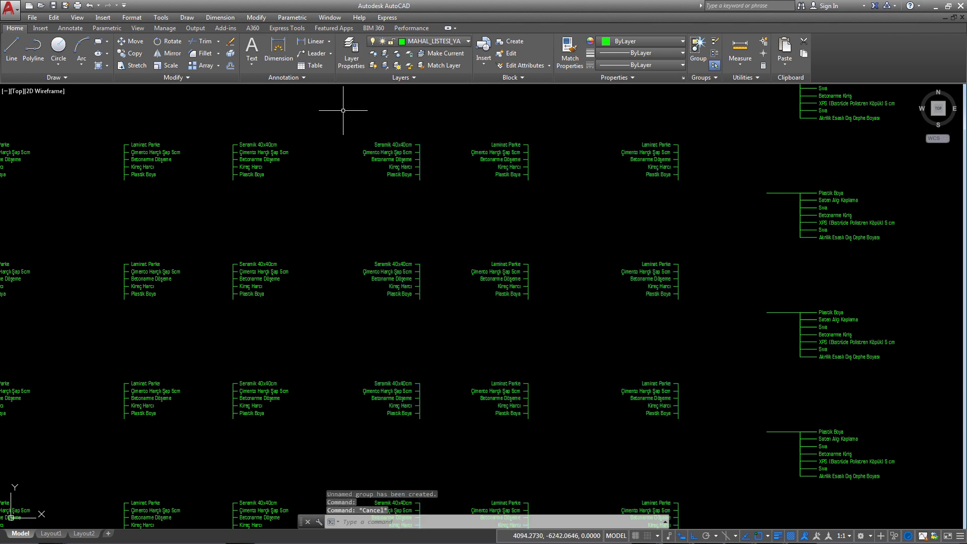
middle_click_drag(329, 105, 378, 119)
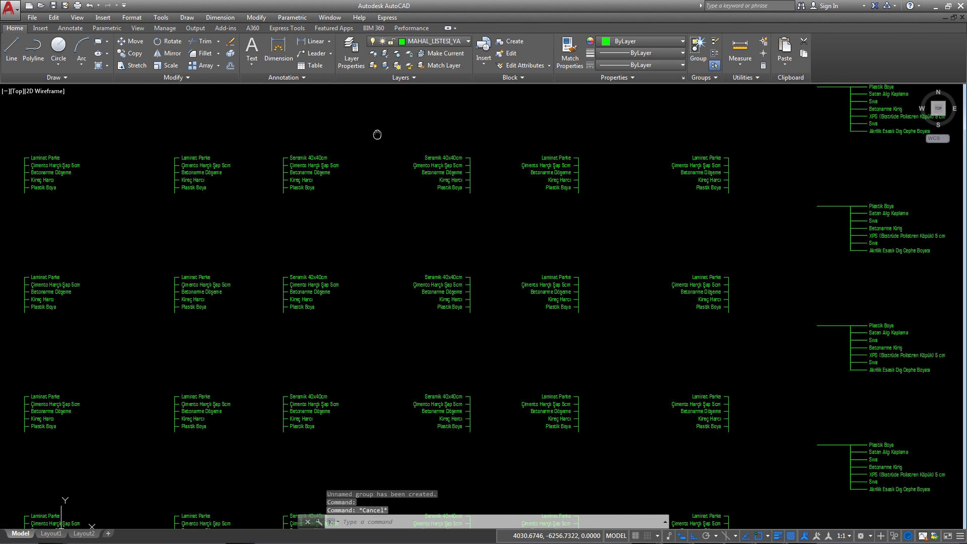
Step: Turn all hidden layers back on
left_click(384, 66)
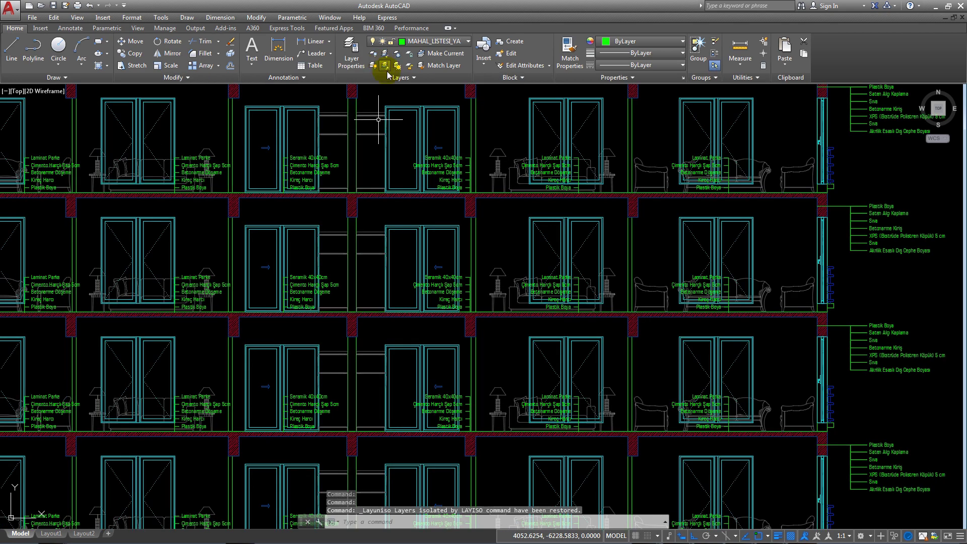
scroll(450, 156, "up", 2)
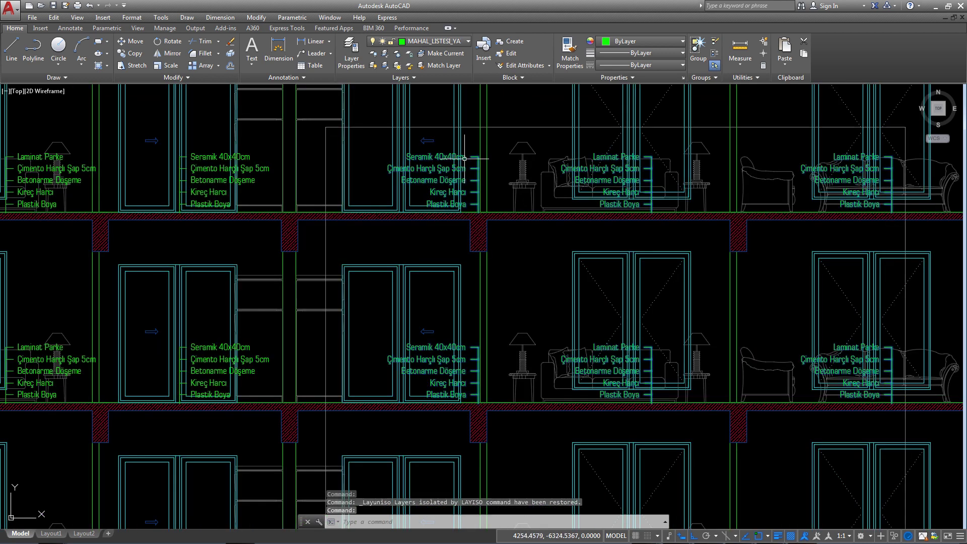
scroll(465, 158, "down", 2)
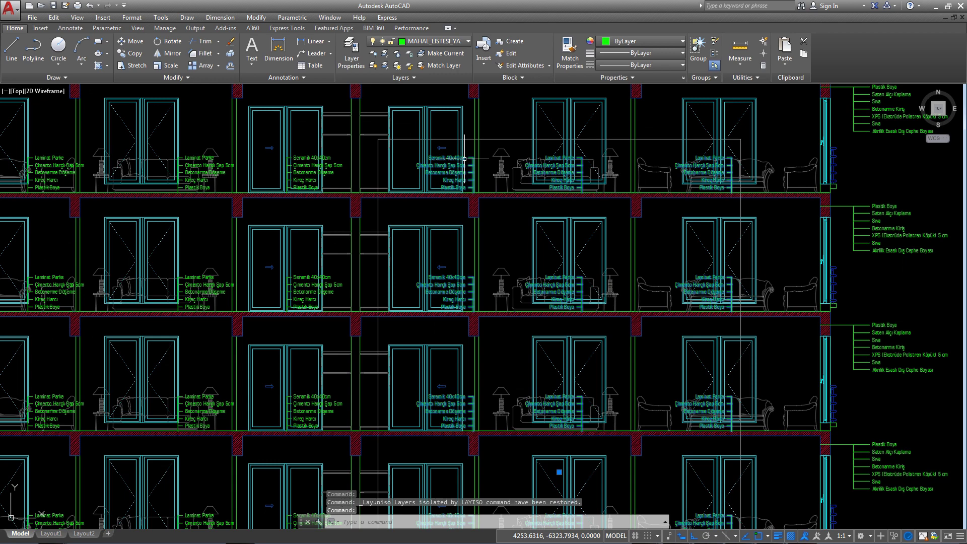
Step: Move the 252 preselected finish note objects 130 units to the left
type("m")
key("Return")
left_click(494, 112)
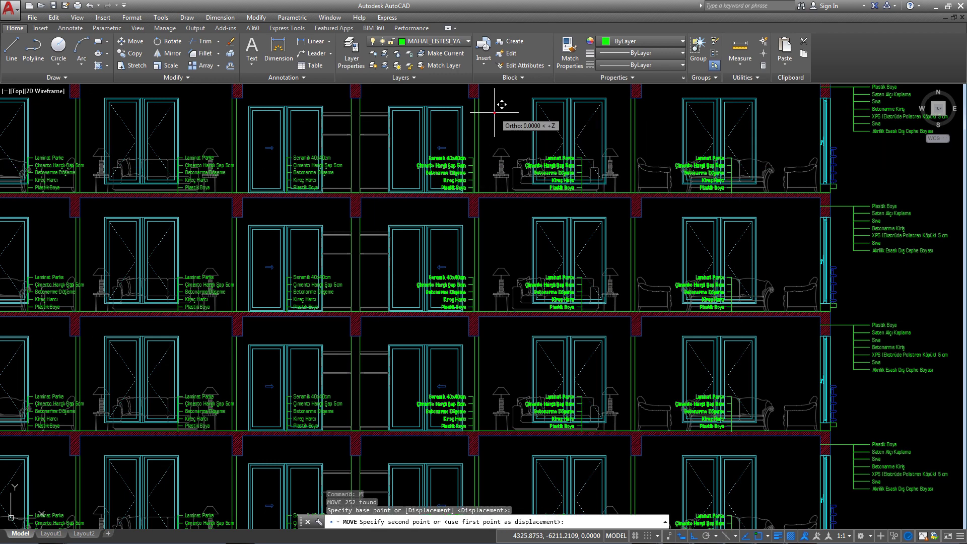
scroll(438, 115, "up", 2)
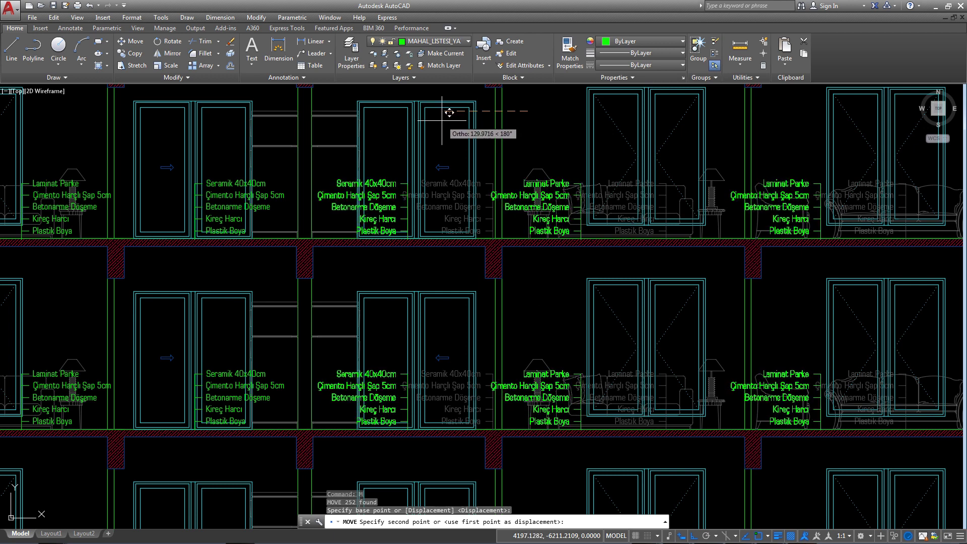
type("130")
key("Return")
scroll(585, 191, "up", 4)
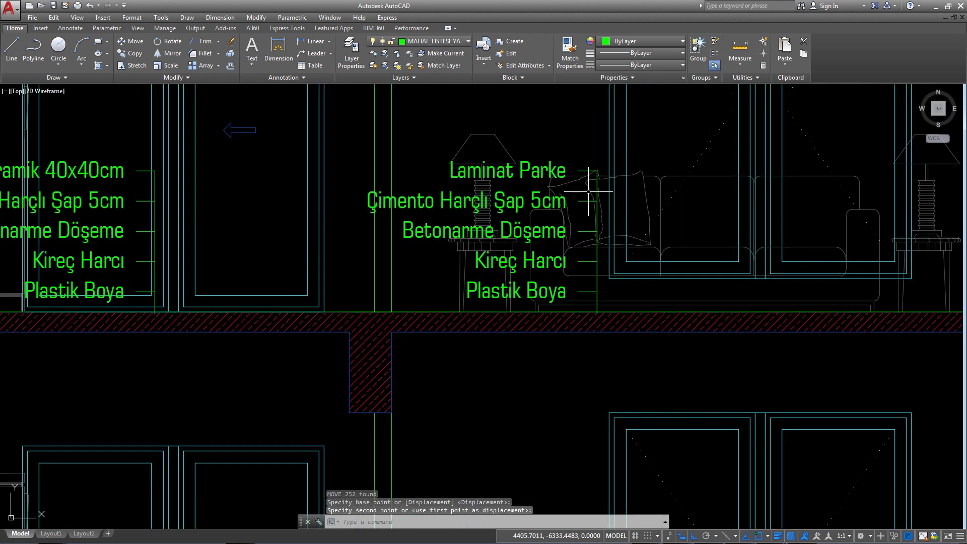
scroll(595, 265, "down", 5)
scroll(625, 277, "down", 3)
scroll(655, 267, "down", 3)
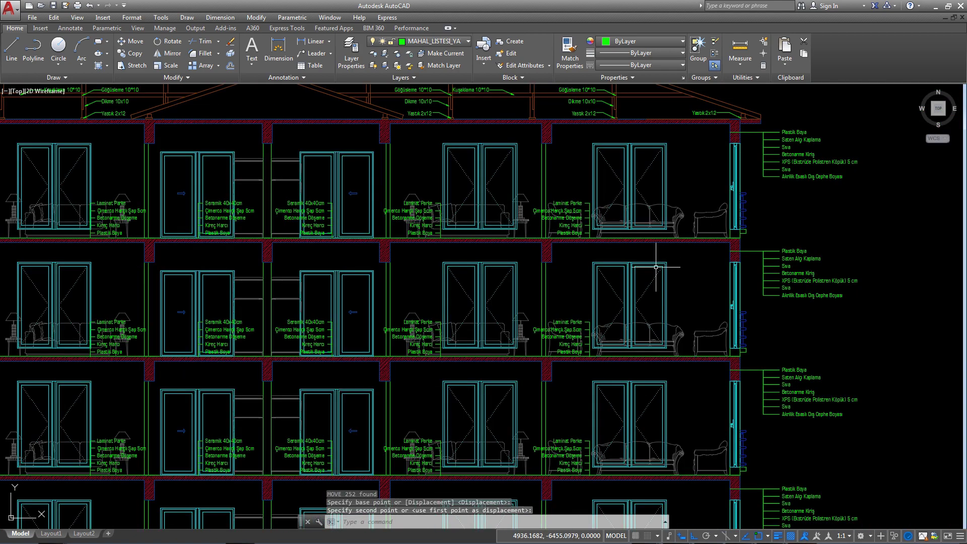
scroll(634, 342, "down", 2)
scroll(633, 342, "down", 2)
scroll(473, 255, "up", 1)
scroll(474, 255, "up", 1)
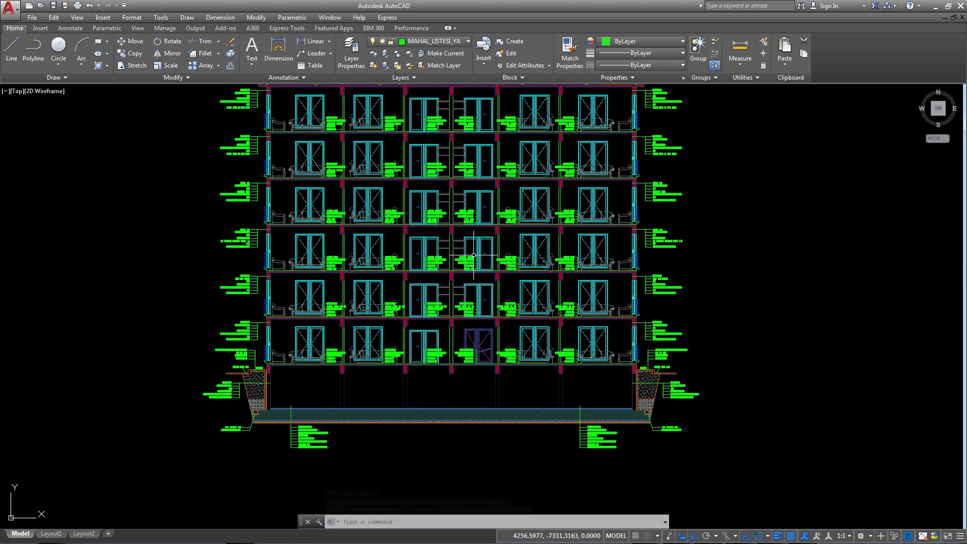
scroll(452, 374, "up", 2)
scroll(451, 302, "down", 2)
scroll(453, 227, "down", 2)
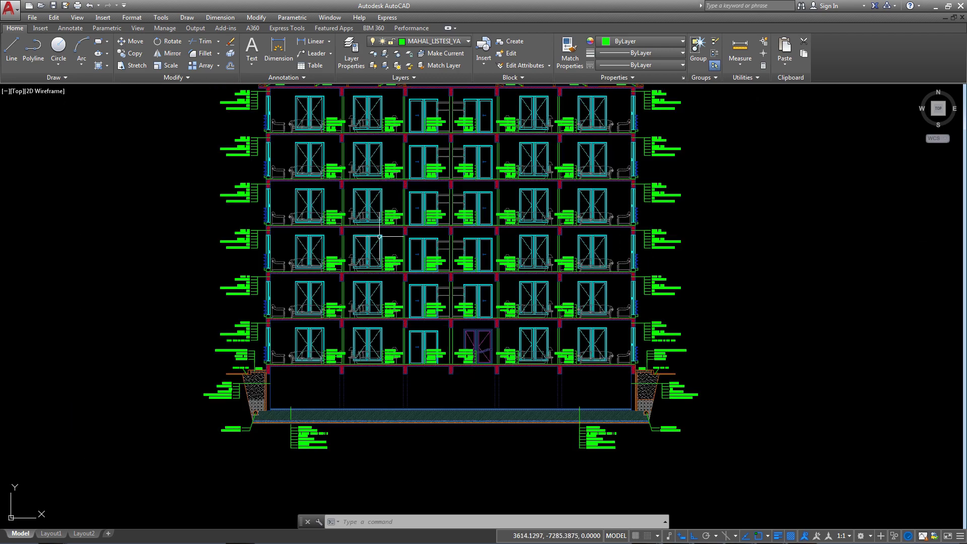
scroll(454, 211, "down", 2)
scroll(425, 353, "up", 4)
scroll(452, 354, "up", 2)
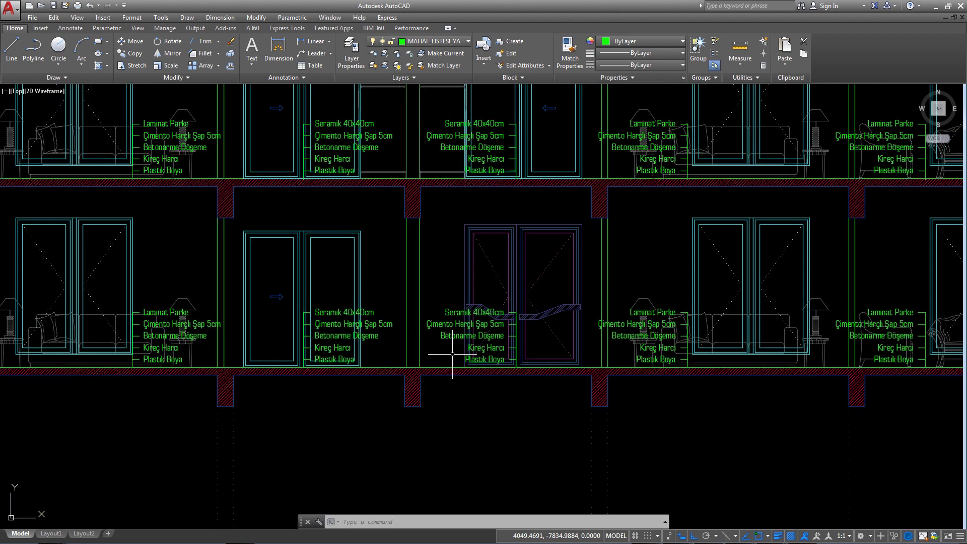
scroll(474, 237, "up", 1)
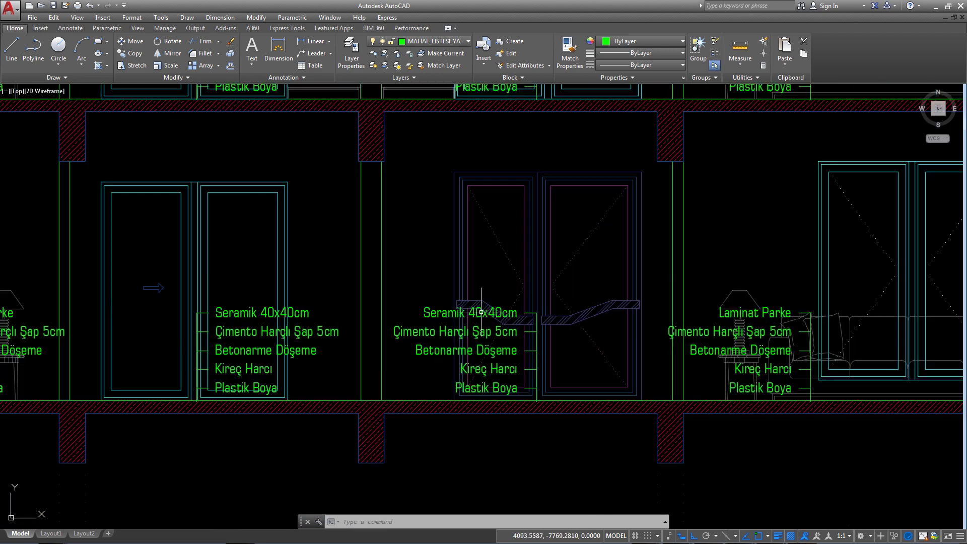
scroll(483, 252, "down", 2)
scroll(499, 262, "up", 1)
middle_click_drag(500, 229, 500, 268)
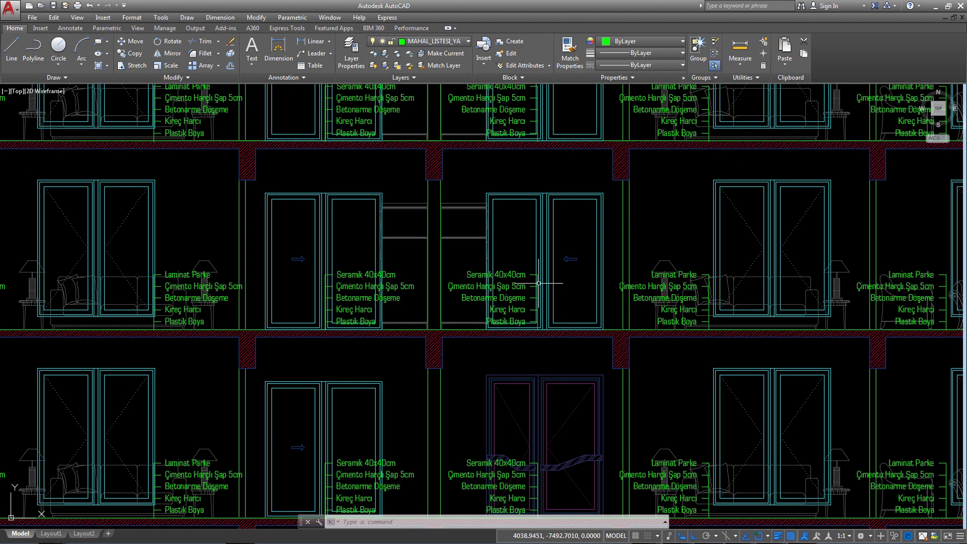
scroll(542, 290, "down", 1)
scroll(547, 297, "up", 1)
scroll(552, 310, "down", 1)
scroll(556, 322, "down", 3)
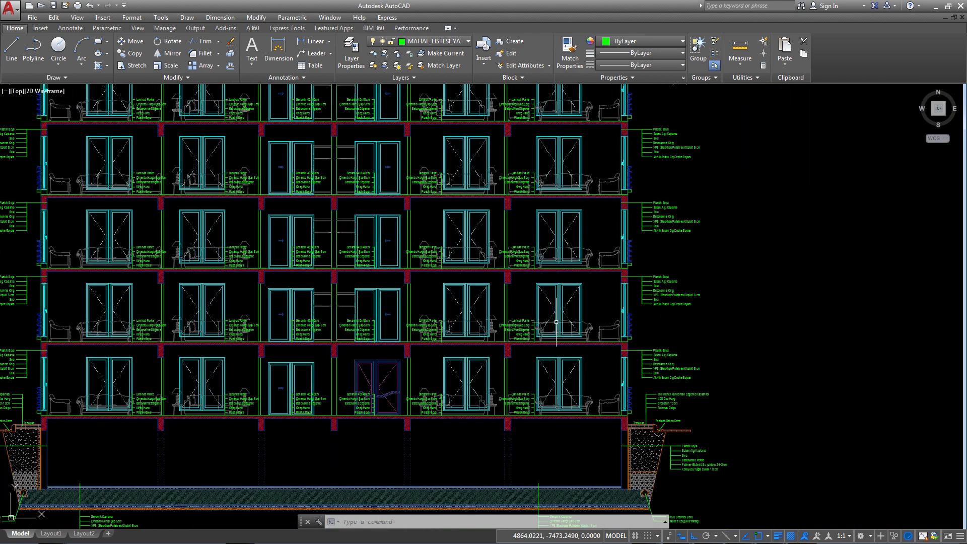
scroll(504, 341, "up", 2)
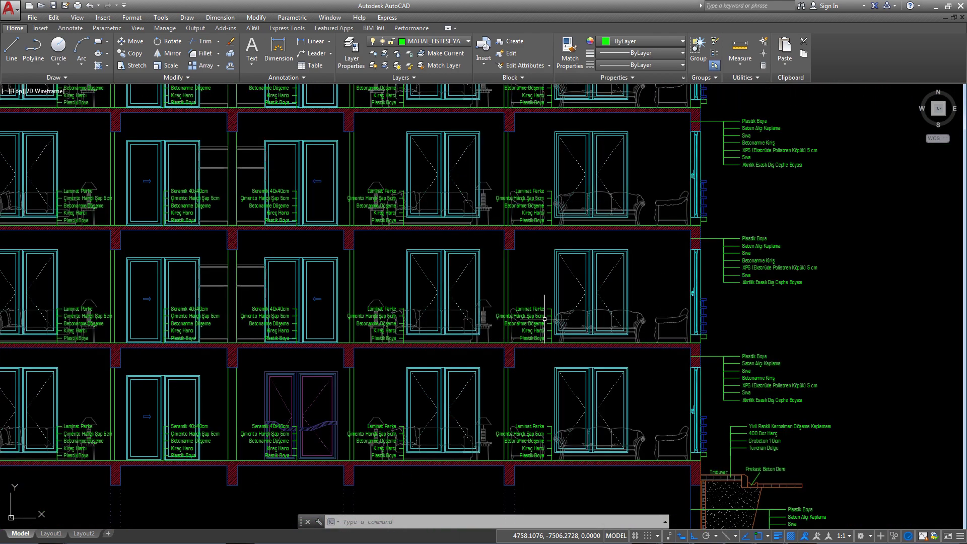
scroll(545, 319, "down", 4)
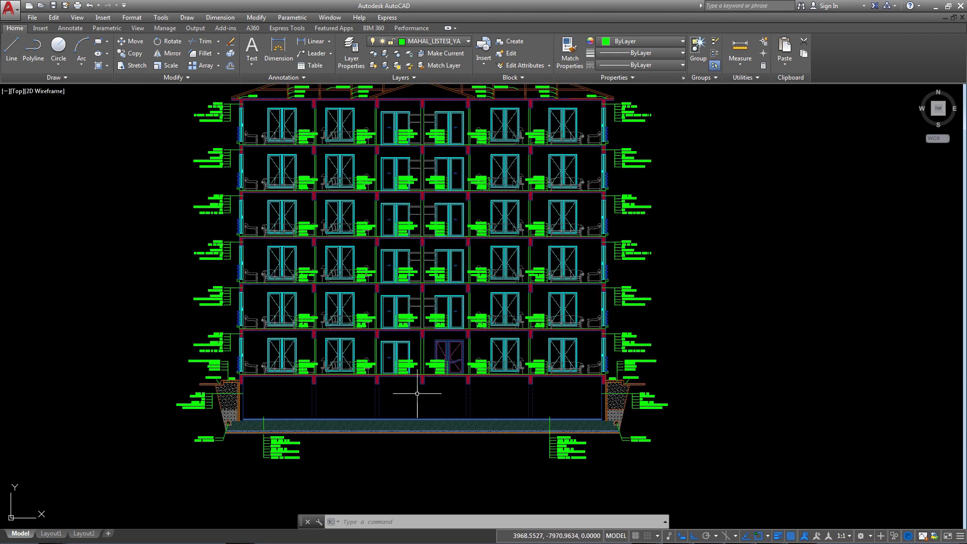
scroll(329, 441, "up", 2)
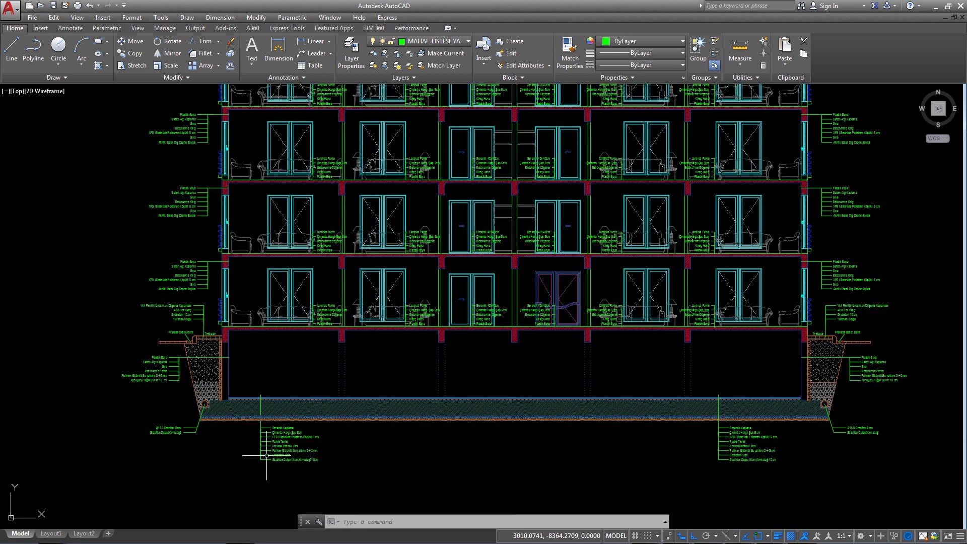
scroll(302, 451, "up", 2)
scroll(283, 459, "up", 1)
scroll(290, 436, "up", 2)
scroll(293, 341, "down", 3)
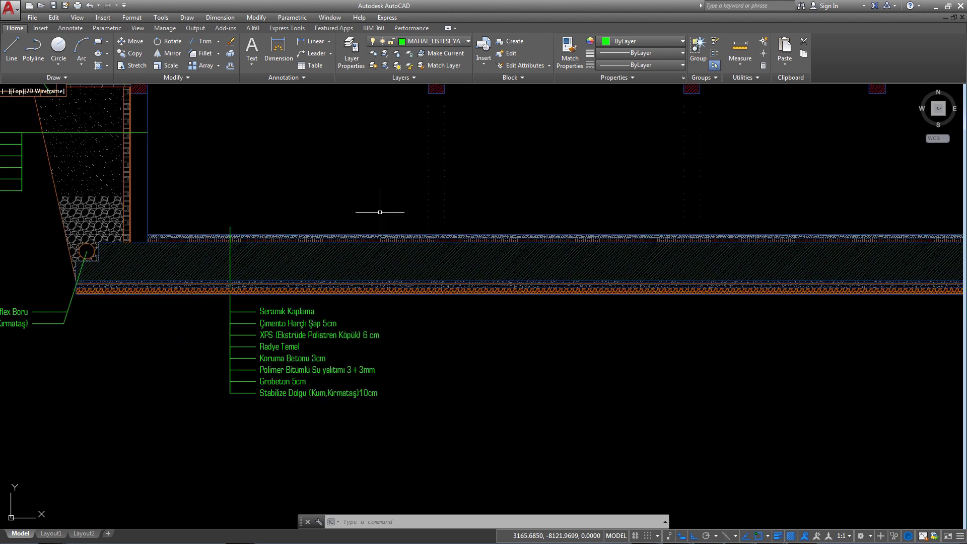
scroll(331, 283, "down", 1)
scroll(349, 231, "down", 2)
scroll(445, 287, "down", 3)
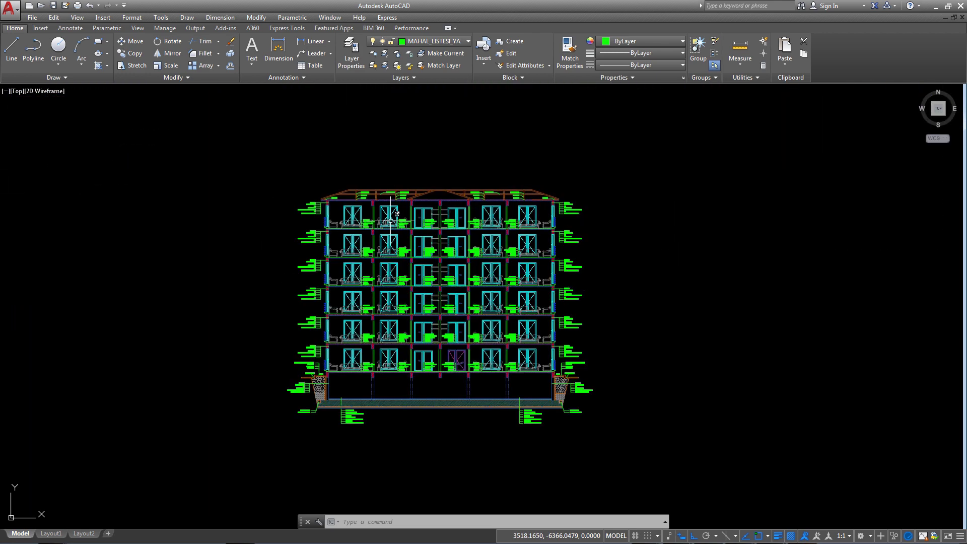
scroll(344, 207, "up", 3)
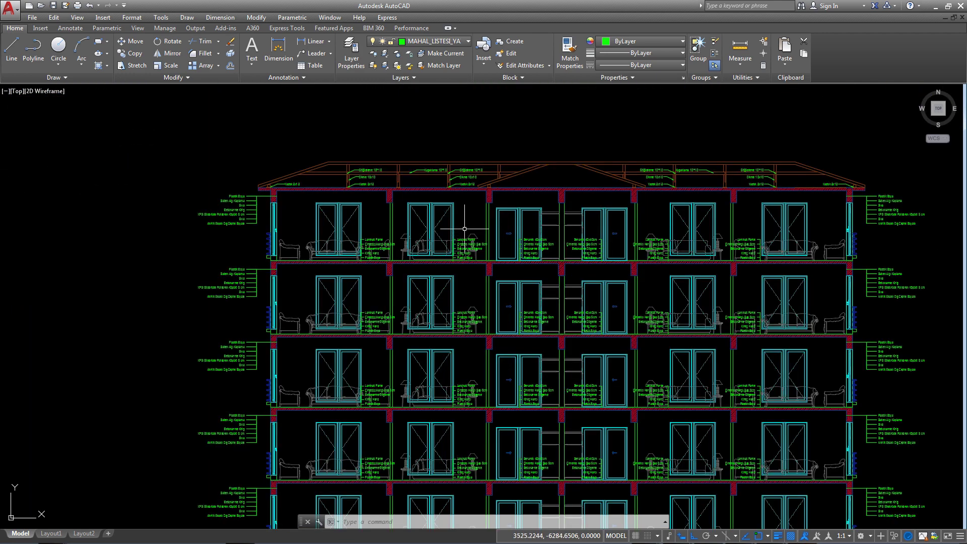
scroll(514, 241, "down", 2)
scroll(530, 245, "down", 3)
Step: Find room 601 and check its label's text style in the Enhanced Attribute Editor
scroll(583, 210, "down", 2)
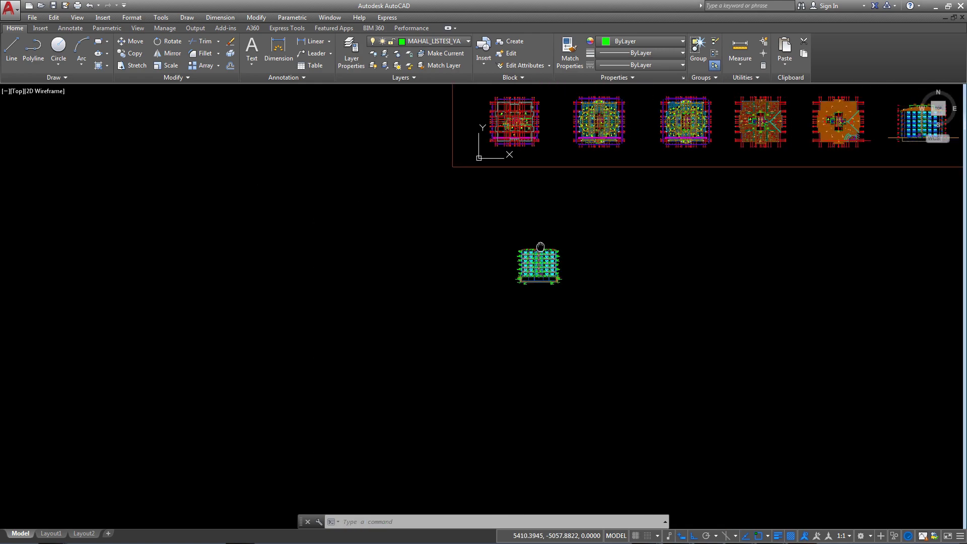
middle_click_drag(821, 105, 648, 215)
scroll(743, 241, "up", 3)
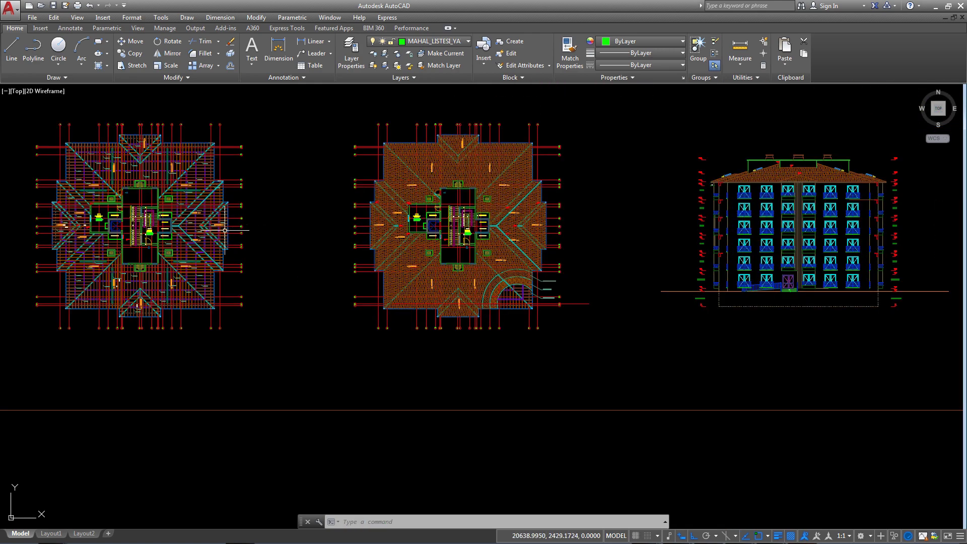
scroll(113, 231, "up", 5)
scroll(107, 206, "up", 2)
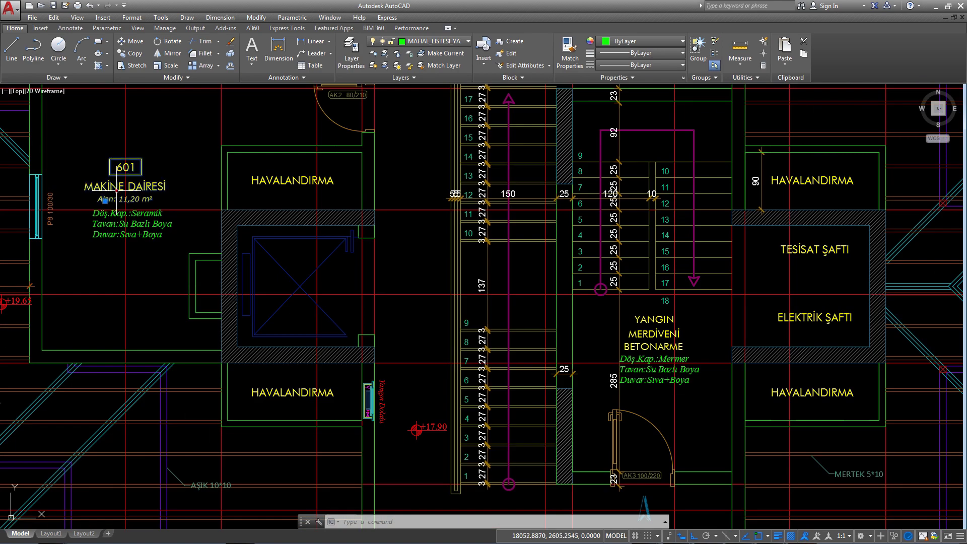
middle_click_drag(166, 171, 473, 215)
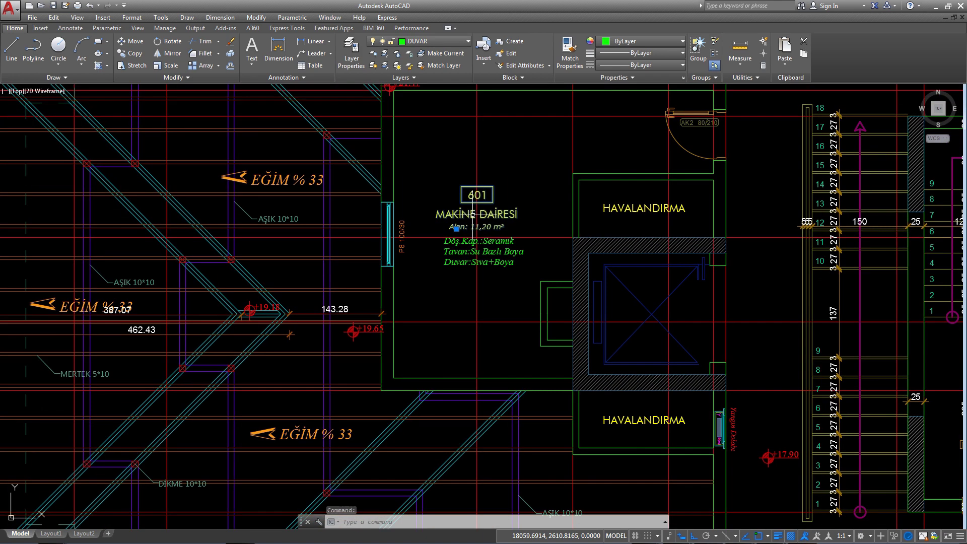
double_click(471, 215)
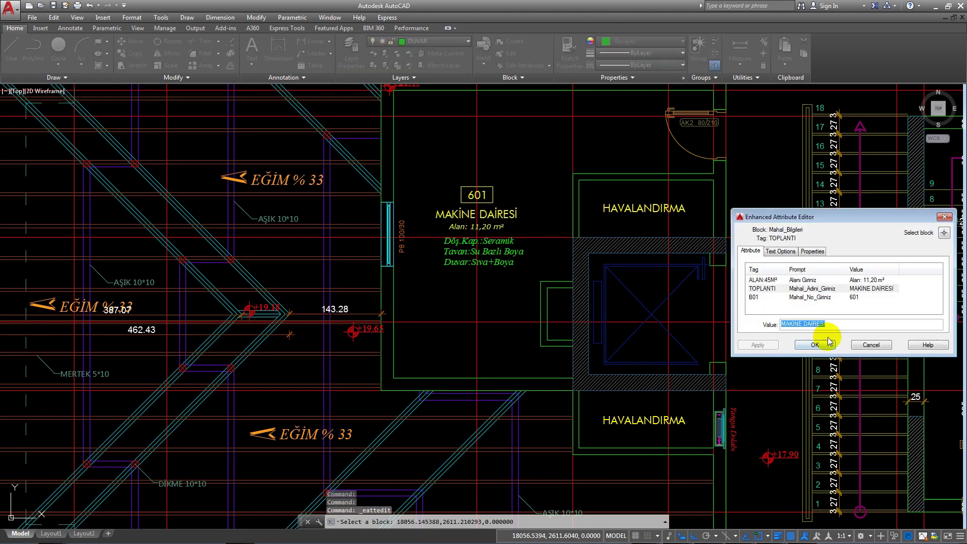
left_click(781, 251)
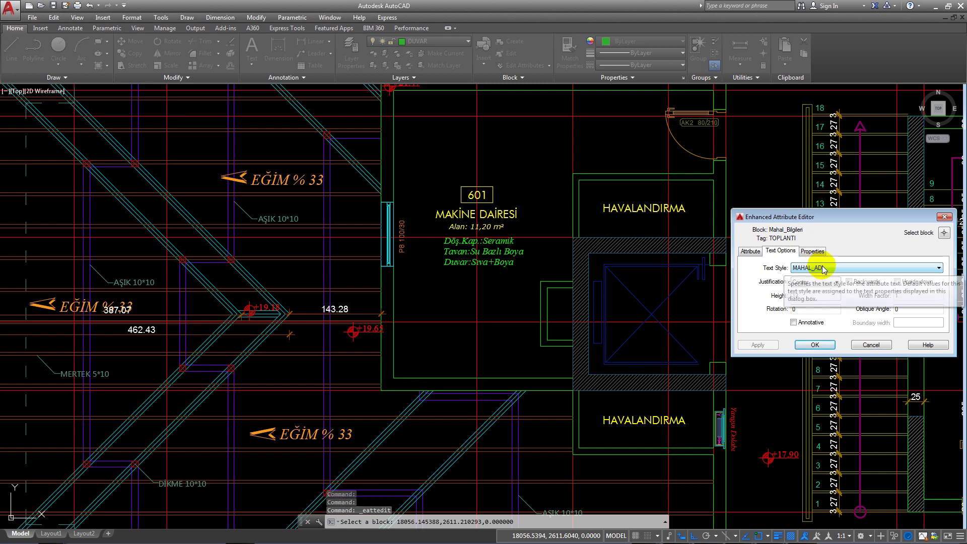
left_click(819, 268)
left_click(945, 217)
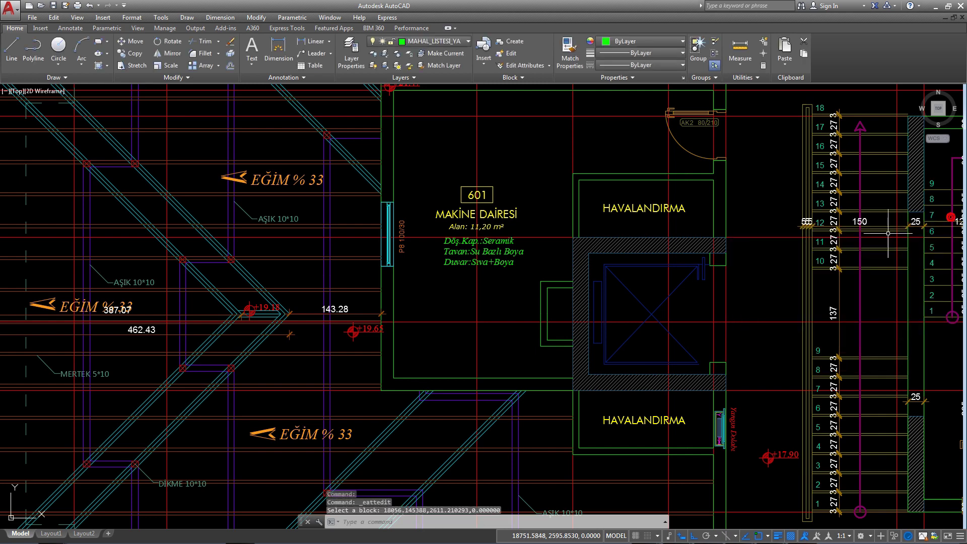
Step: Set MAHAL_ADI as the current text style in the Annotation panel
scroll(456, 203, "down", 5)
left_click(302, 78)
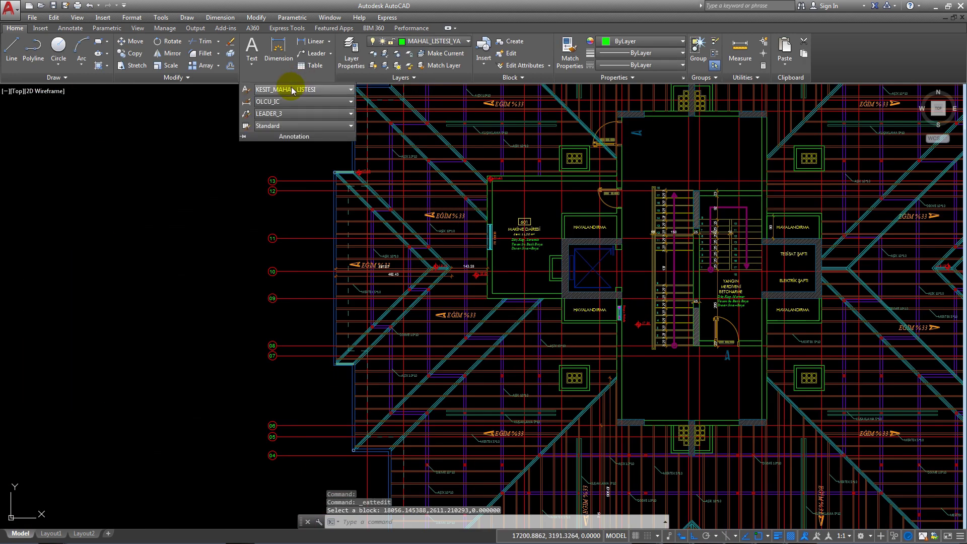
left_click(296, 90)
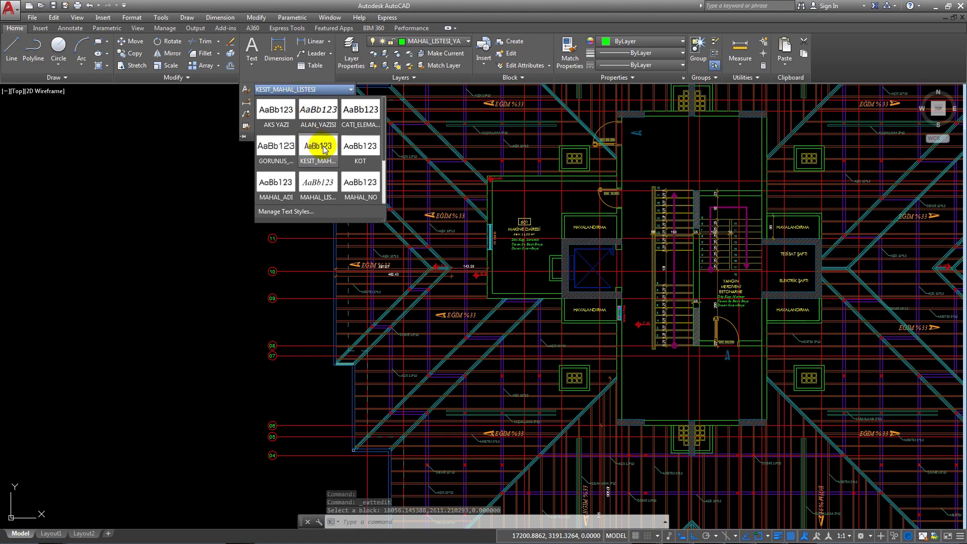
left_click(279, 186)
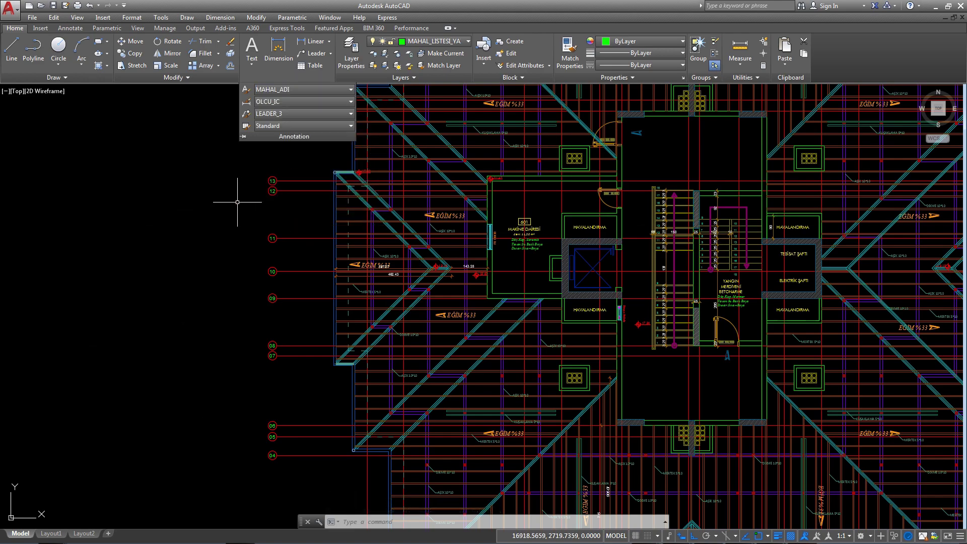
key("Escape")
key("Escape")
scroll(237, 202, "down", 5)
scroll(240, 167, "up", 4)
scroll(240, 166, "up", 4)
scroll(240, 167, "up", 3)
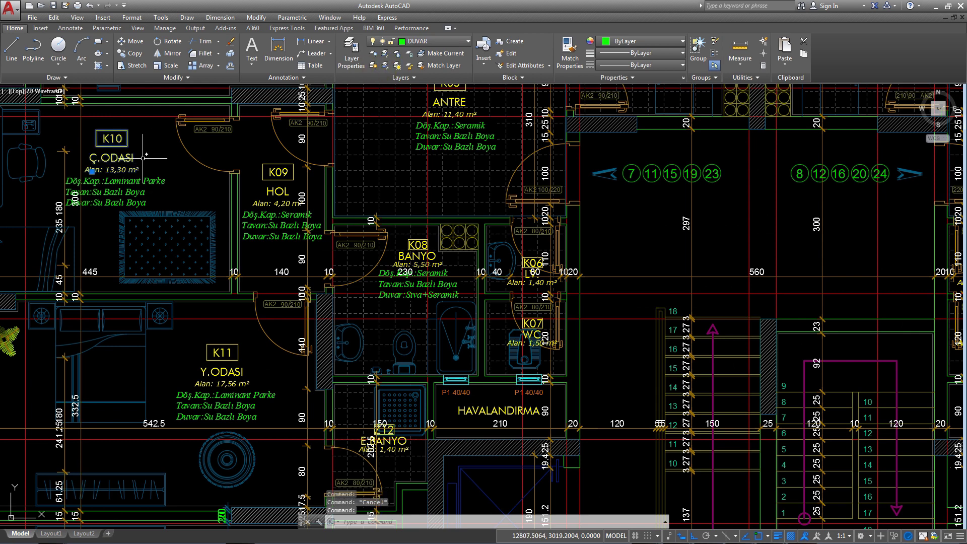
Step: Inspect the Ç.ODASI room label's text options and layer properties
middle_click_drag(149, 162, 275, 201)
double_click(234, 197)
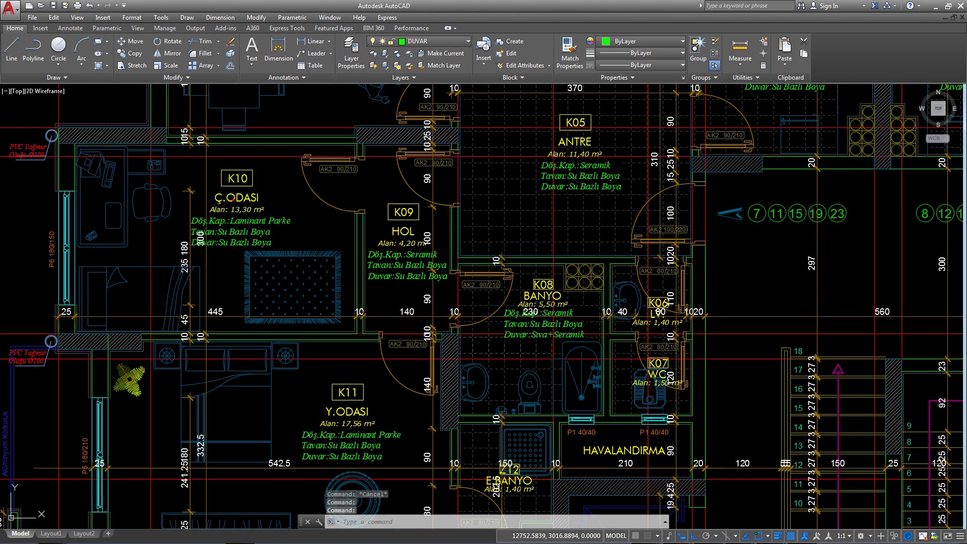
left_click(781, 251)
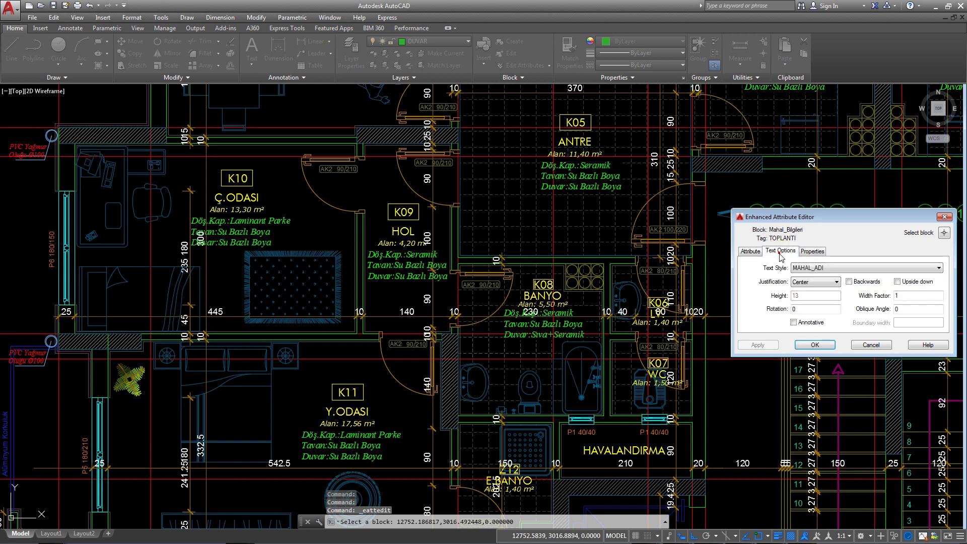
left_click(812, 251)
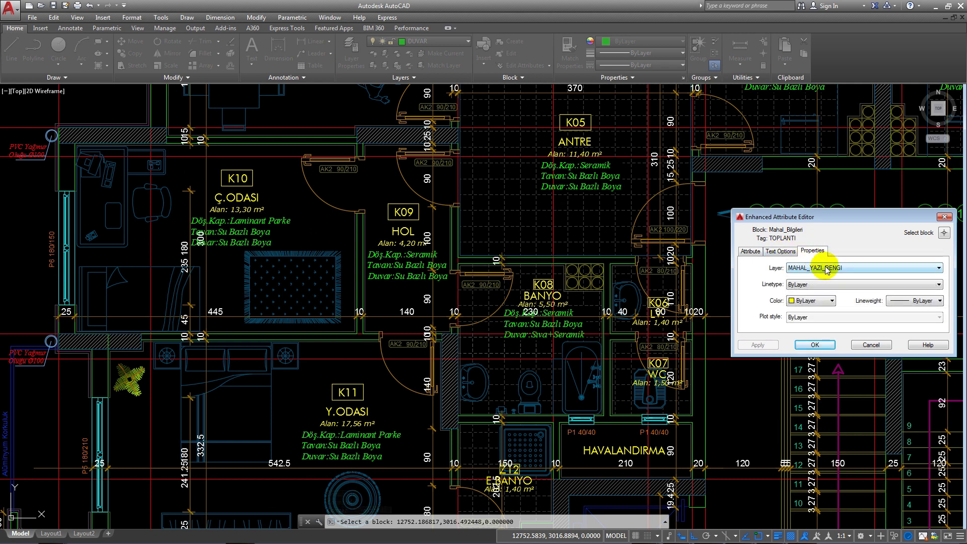
left_click(945, 218)
Step: Set MAHAL_YAZI_RENGI as the current layer and pan to the building elevation
scroll(712, 274, "down", 2)
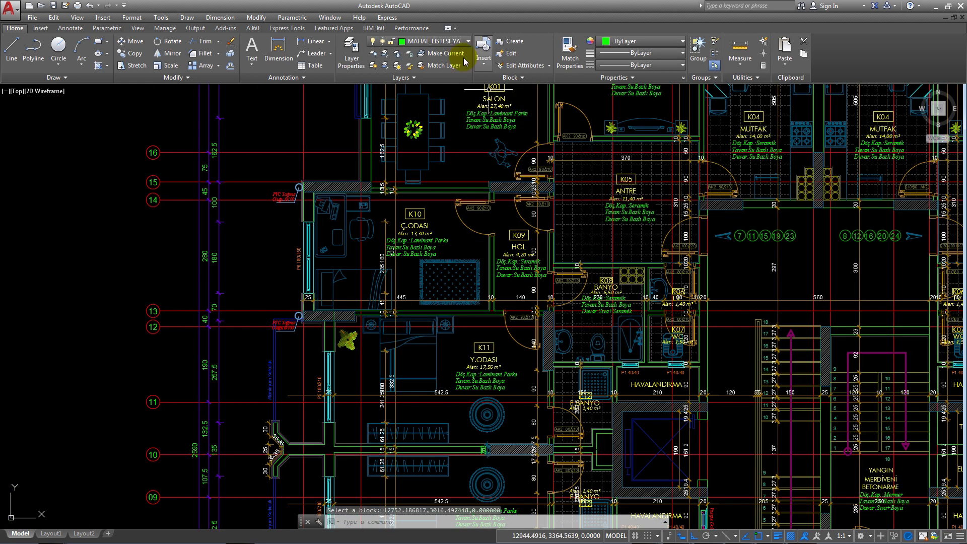
left_click(438, 42)
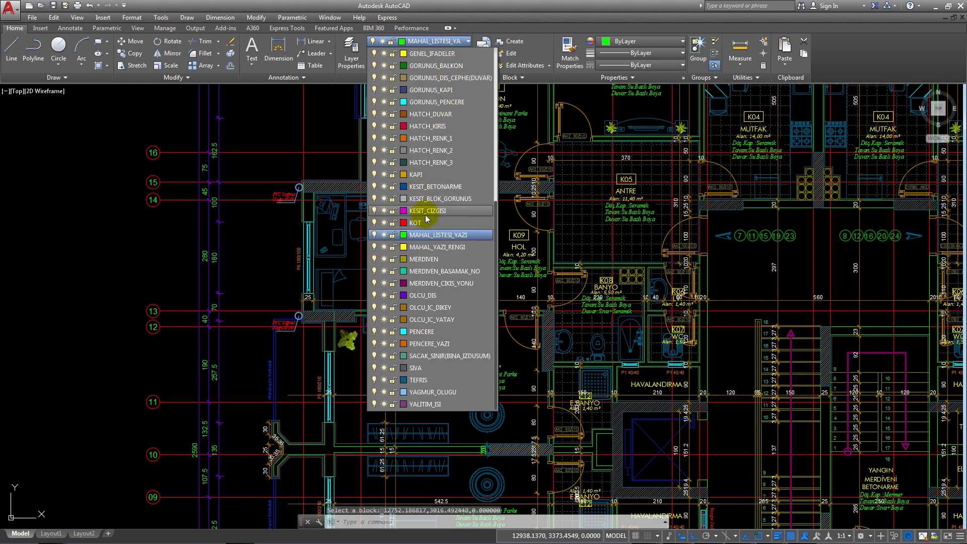
left_click(431, 247)
scroll(449, 190, "down", 5)
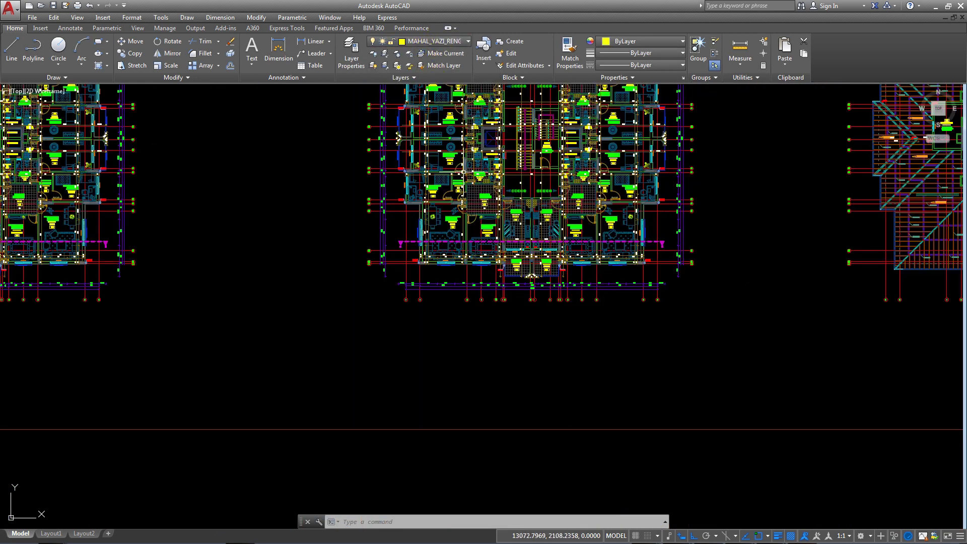
scroll(449, 189, "down", 2)
middle_click_drag(312, 344, 453, 204)
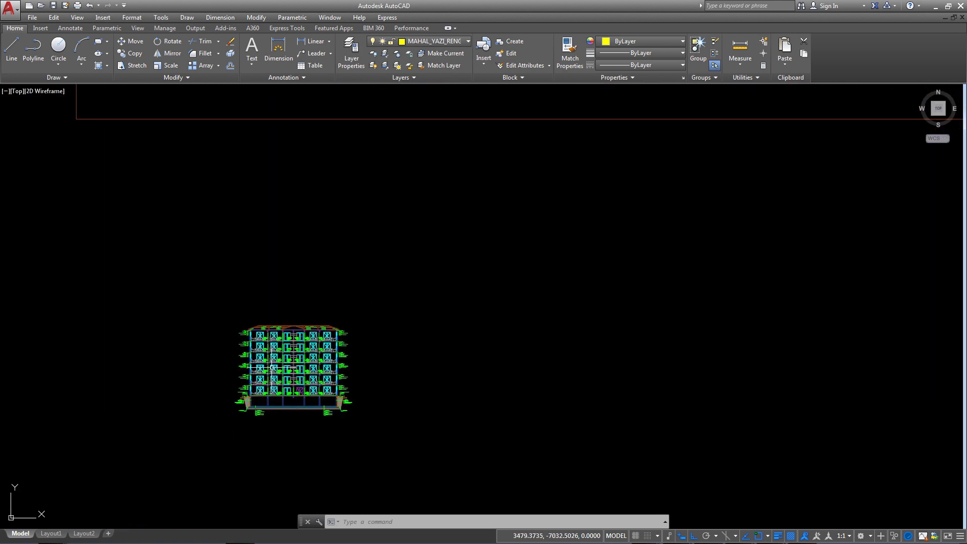
Step: Check the current text style and start a Multiline Text label
left_click(265, 79)
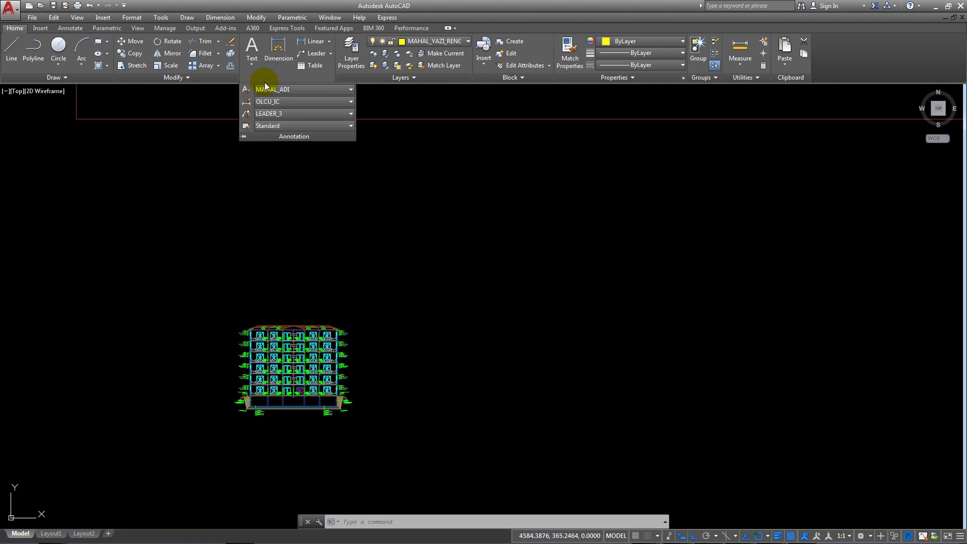
middle_click_drag(383, 204, 450, 175)
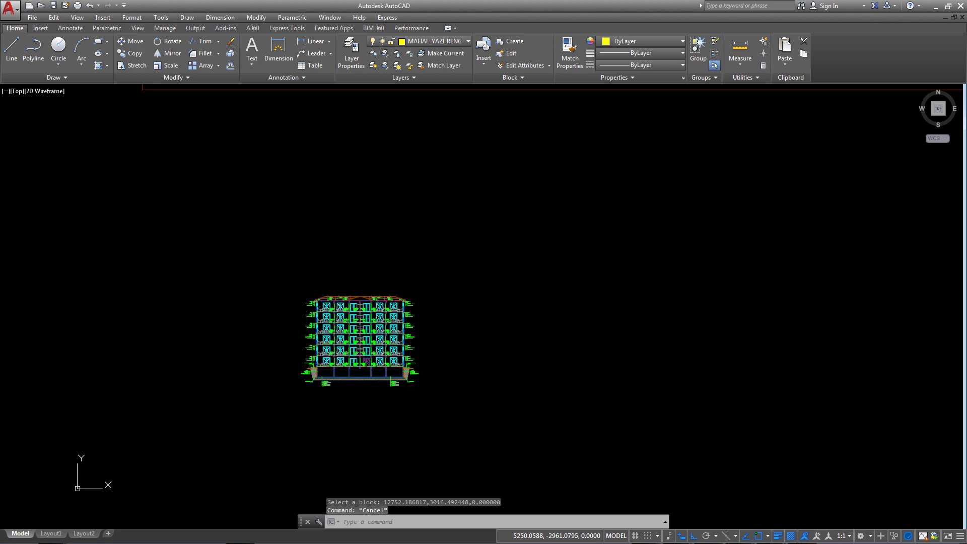
left_click(252, 59)
left_click(272, 82)
Step: Zoom in to centre the elevation's top floor below the roof slab
scroll(335, 302, "up", 5)
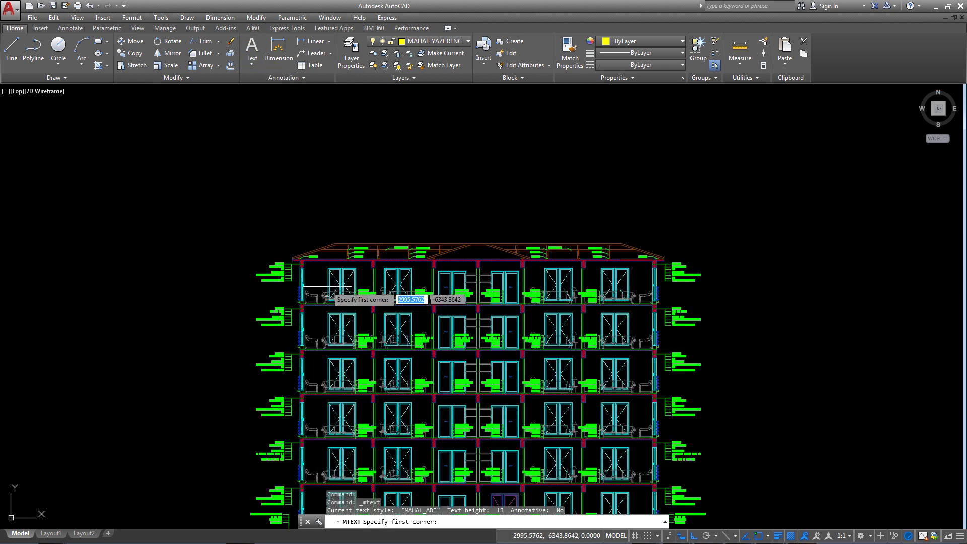
scroll(327, 260, "up", 3)
scroll(328, 261, "down", 4)
scroll(325, 259, "down", 4)
scroll(327, 283, "down", 6)
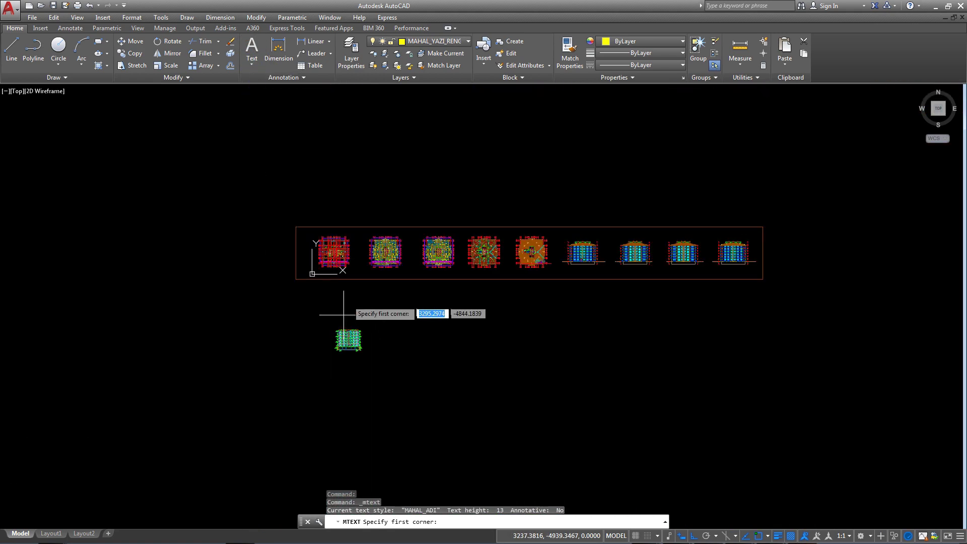
scroll(536, 271, "up", 2)
scroll(434, 254, "up", 5)
scroll(403, 232, "up", 2)
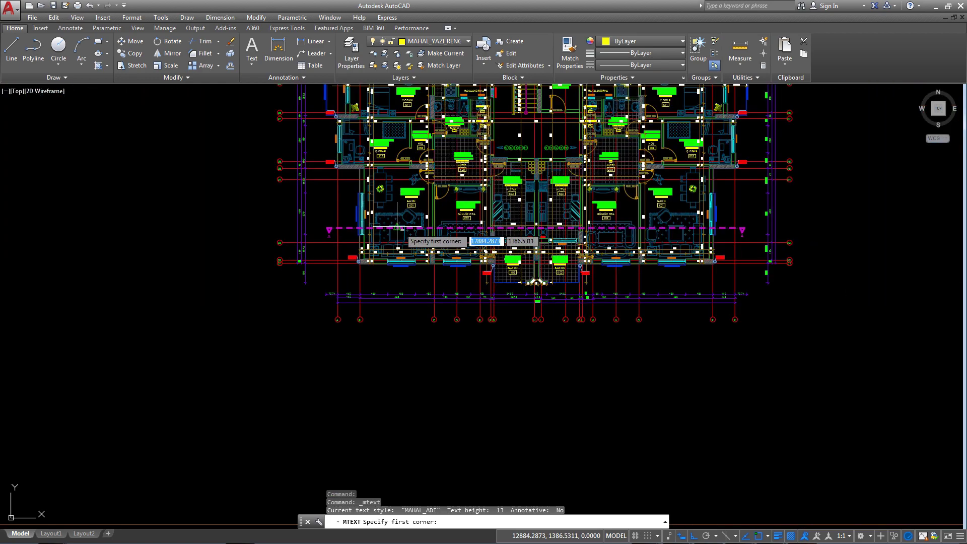
scroll(401, 228, "down", 1)
scroll(403, 227, "down", 6)
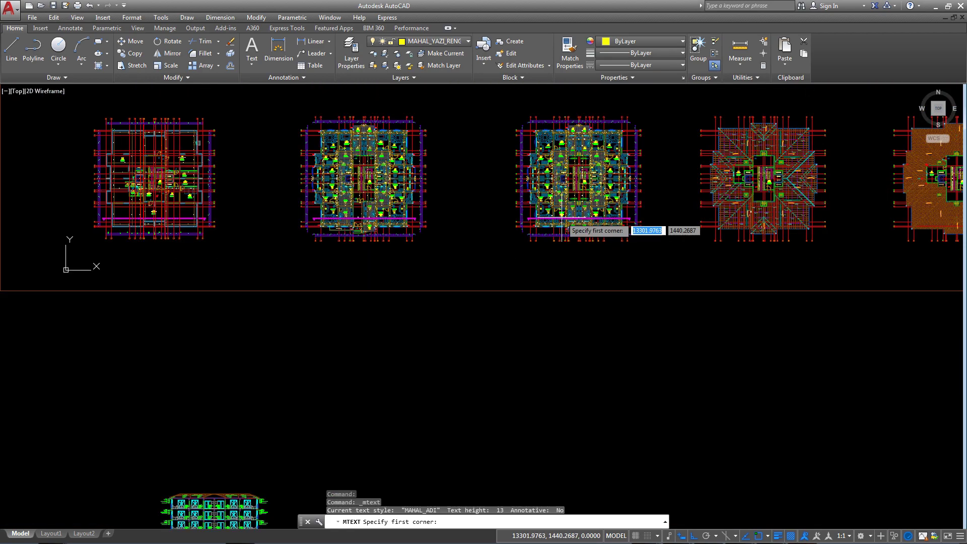
scroll(334, 317, "down", 3)
middle_click_drag(334, 317, 530, 280)
scroll(529, 280, "up", 4)
scroll(562, 233, "up", 5)
scroll(518, 162, "up", 4)
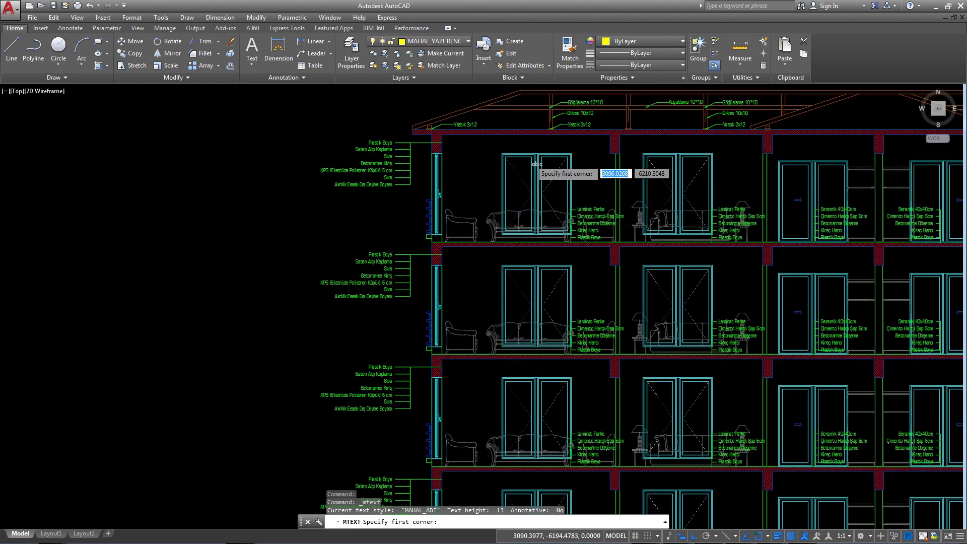
scroll(518, 162, "up", 2)
middle_click_drag(518, 162, 477, 280)
scroll(461, 252, "up", 4)
Step: Draw a text box in the top-floor room and write SALON
left_click(435, 181)
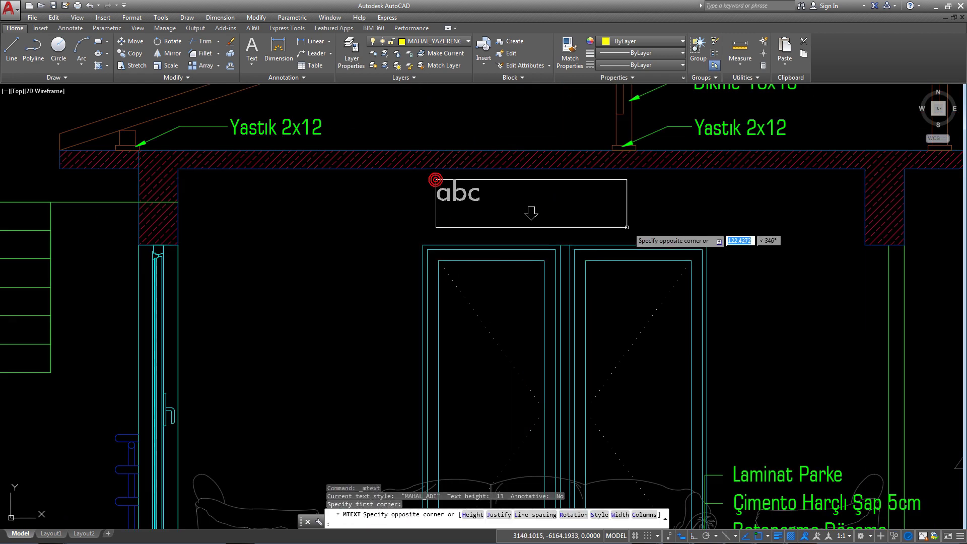
left_click(640, 232)
type("SALO")
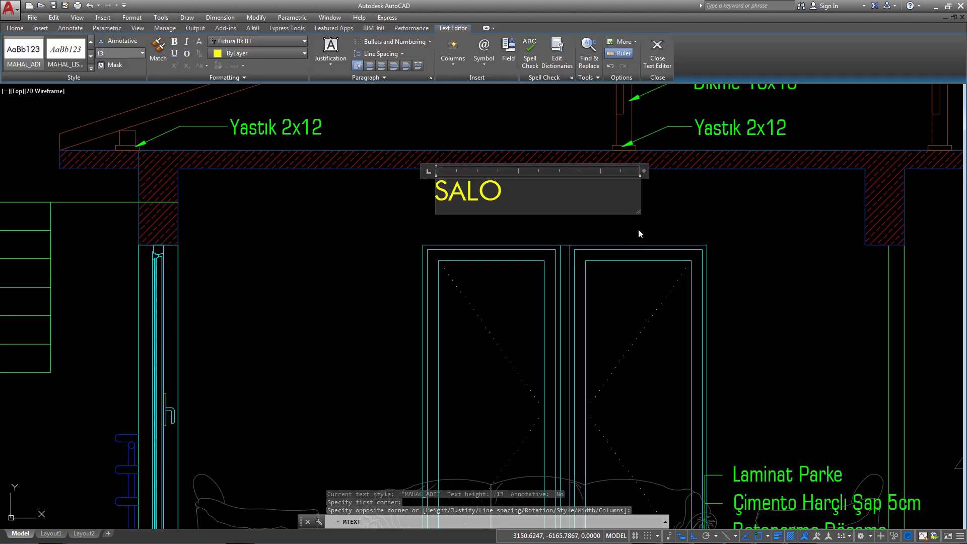
type("N")
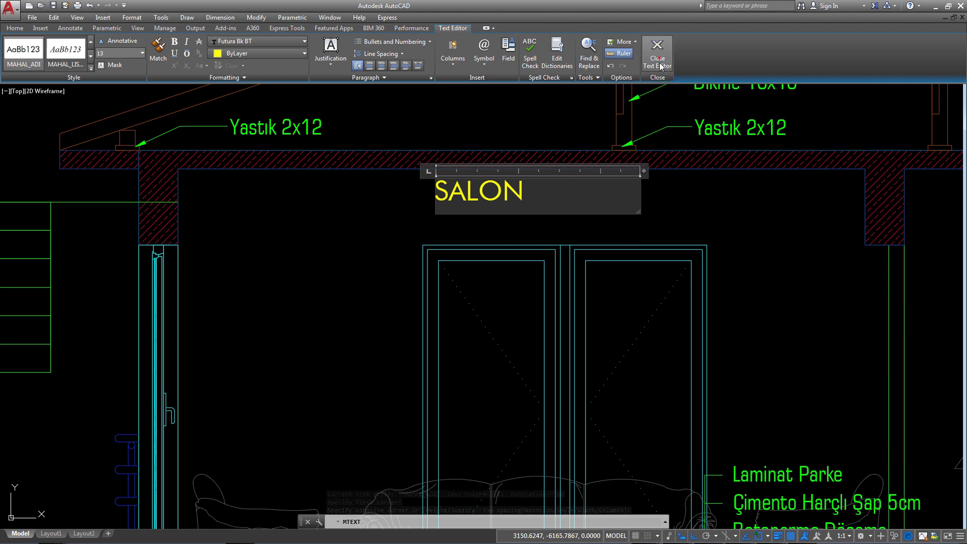
left_click(658, 51)
scroll(605, 193, "down", 4)
Step: Move the SALON label with Ortho off to centre it above the window
middle_click_drag(604, 193, 540, 202)
left_click(516, 197)
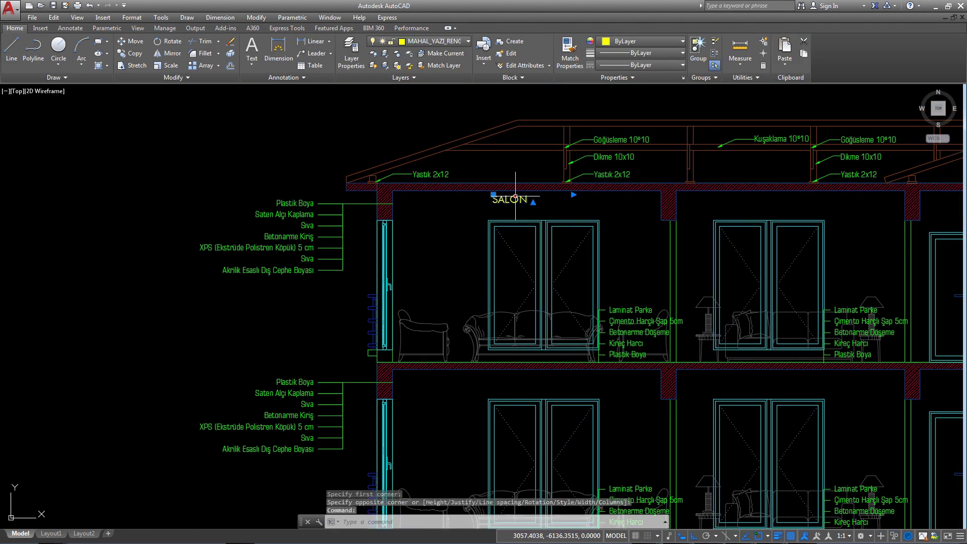
type("M")
key("Return")
left_click(515, 202)
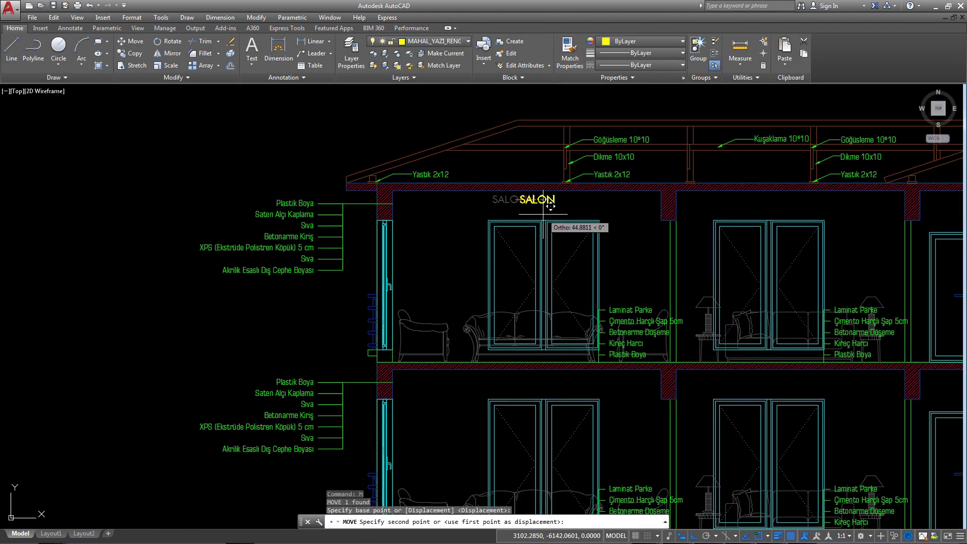
scroll(543, 207, "up", 2)
key("F8")
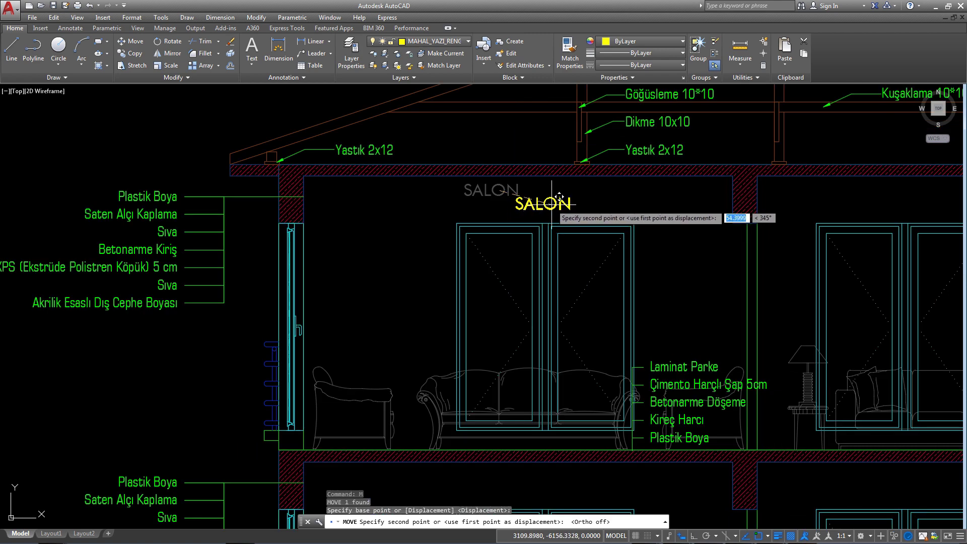
left_click(553, 203)
scroll(554, 209, "down", 5)
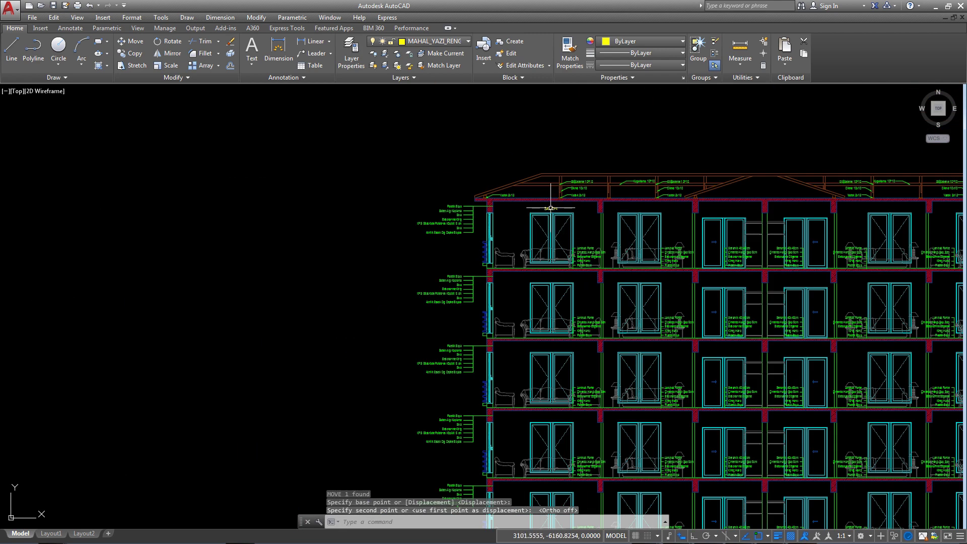
scroll(551, 207, "up", 4)
scroll(547, 205, "up", 1)
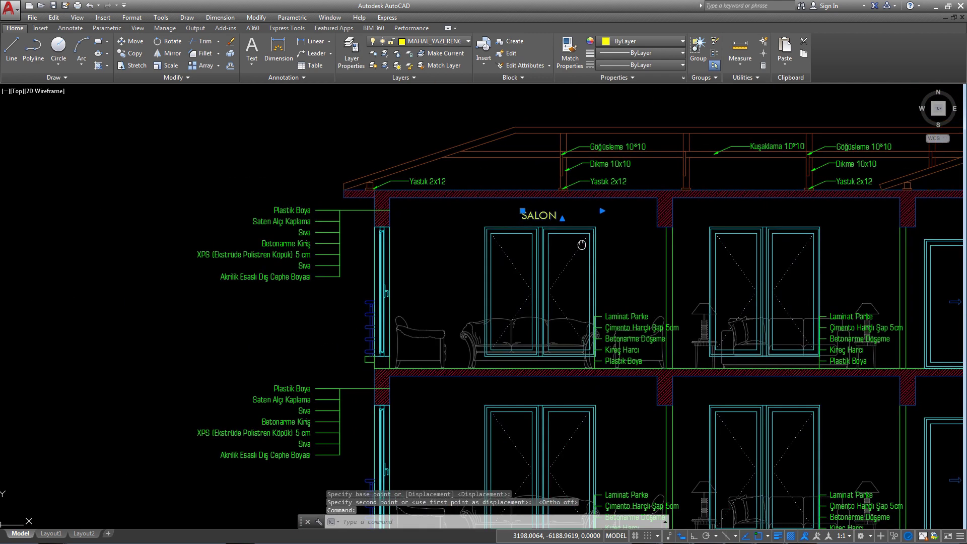
scroll(530, 250, "up", 2)
Step: Copy the SALON label into the neighbouring room and rename the copy GÜNLÜK ODA
key("Return")
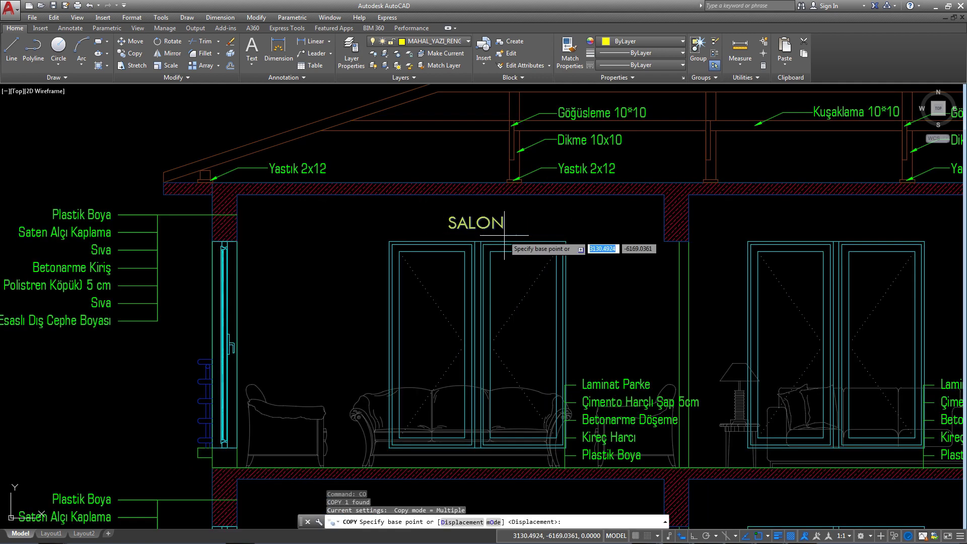
left_click(450, 223)
middle_click_drag(843, 227, 603, 233)
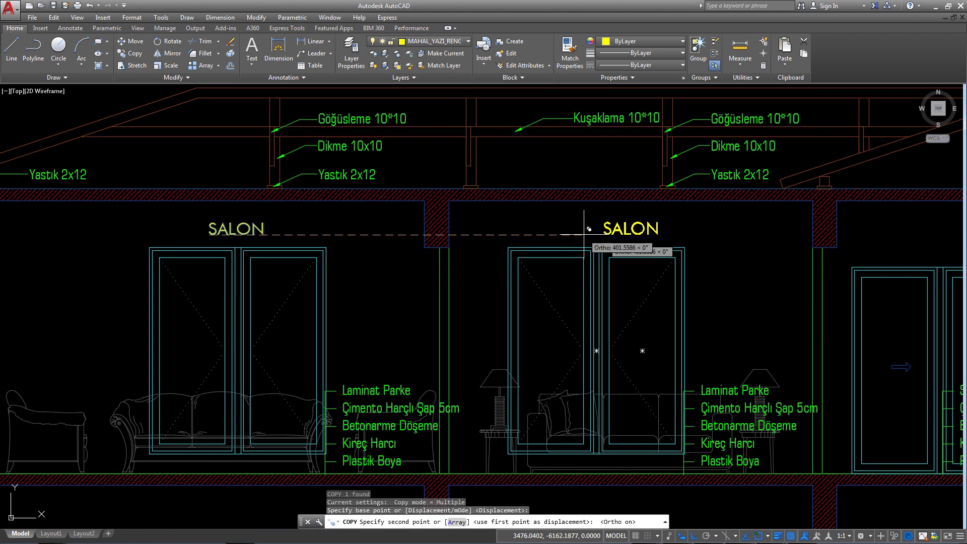
left_click(569, 230)
key("Escape")
double_click(569, 232)
type("GÜNLÜK ODA")
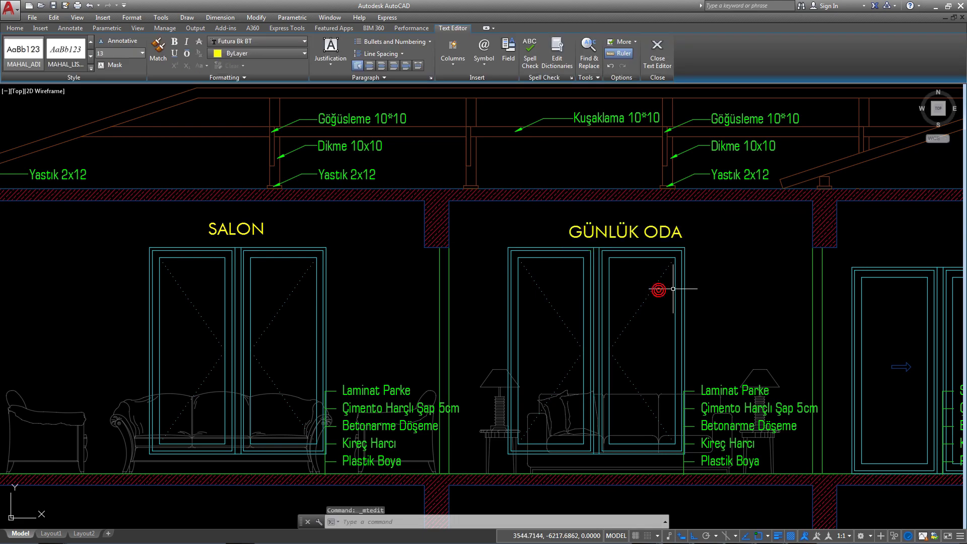
left_click(648, 281)
Step: Start moving the GÜNLÜK ODA label with M, then cancel the move
scroll(648, 281, "down", 2)
scroll(539, 251, "up", 2)
left_click(539, 251)
type("m")
key("Return")
scroll(566, 253, "up", 2)
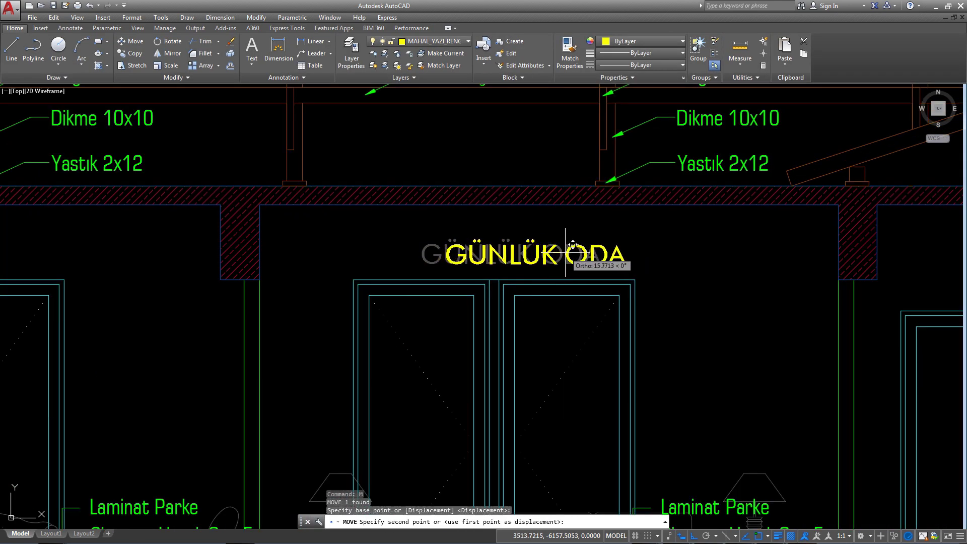
scroll(566, 253, "down", 5)
scroll(566, 256, "up", 3)
key("Escape")
Step: Copy GÜNLÜK ODA into the following room and rename the copy MUTFAK
key("Return")
left_click(567, 257)
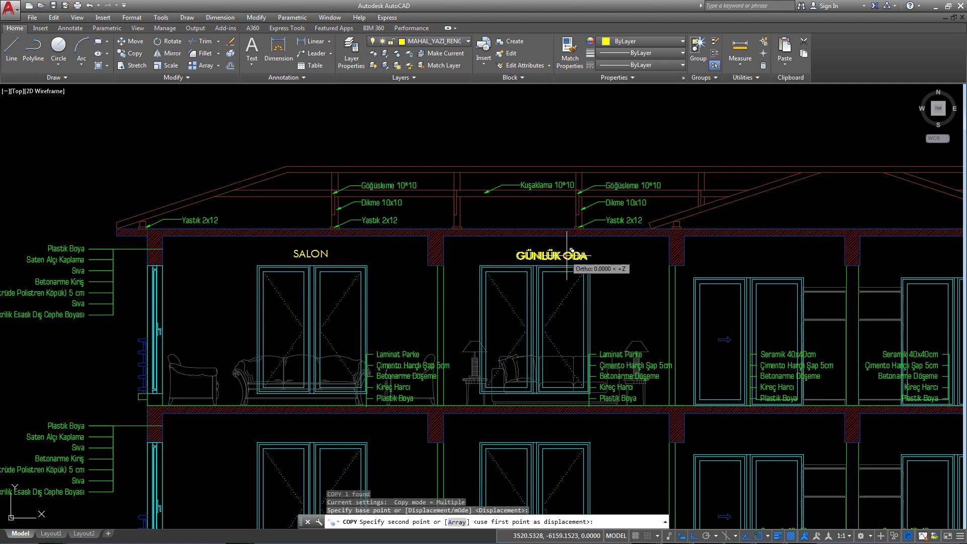
scroll(771, 268, "up", 2)
left_click(739, 255)
key("Escape")
double_click(739, 255)
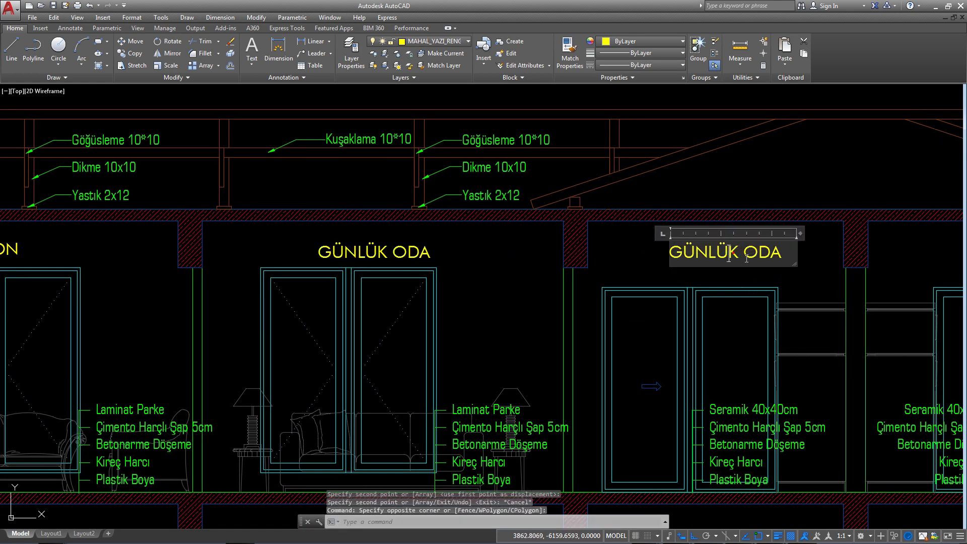
type("MUTFAK")
left_click(805, 282)
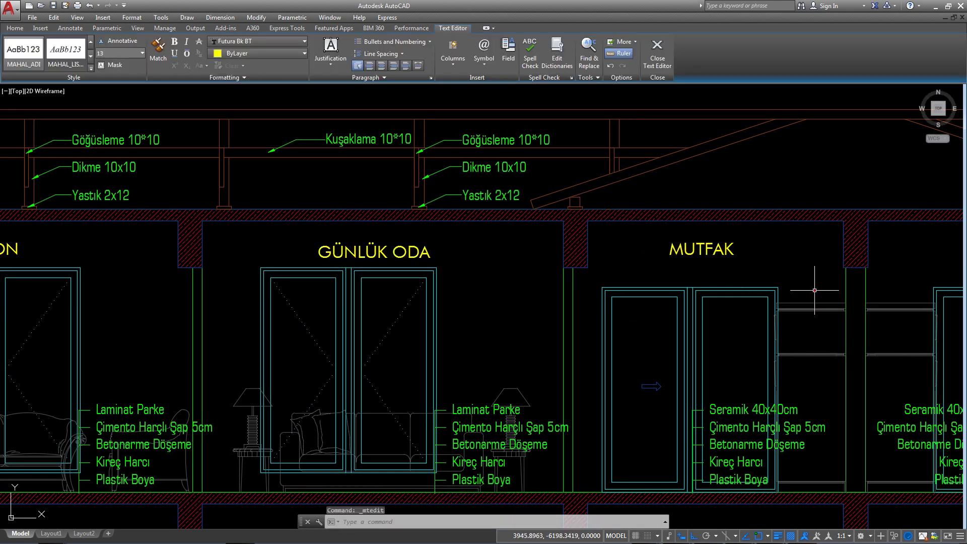
Step: Move the MUTFAK label to centre it in its room
left_click(705, 249)
type("m")
key("Return")
left_click(799, 265)
scroll(626, 260, "down", 4)
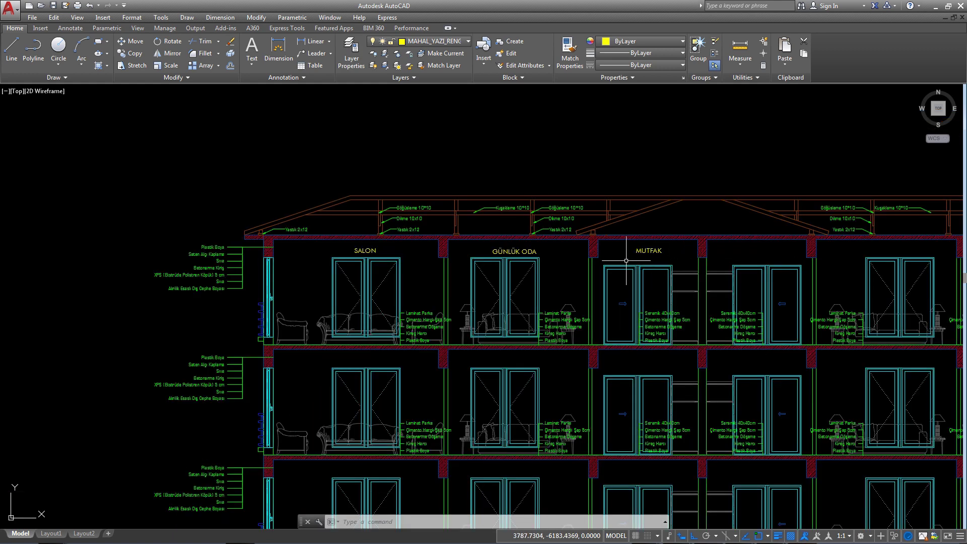
middle_click_drag(627, 261, 461, 250)
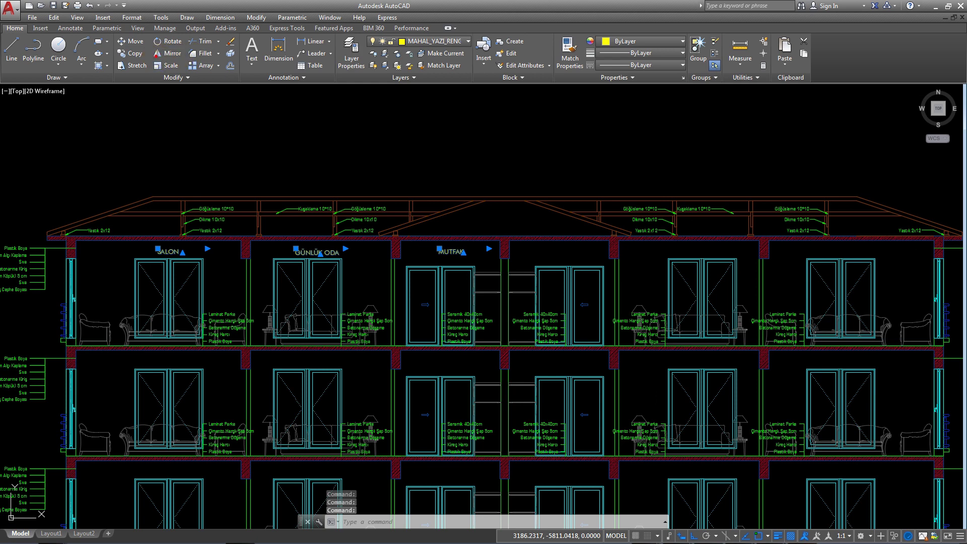
Step: Mirror the SALON, GÜNLÜK ODA and MUTFAK labels to the right-hand rooms, keeping the originals
type("mi")
key("Return")
left_click(504, 238)
left_click(512, 199)
key("Return")
scroll(568, 209, "down", 3)
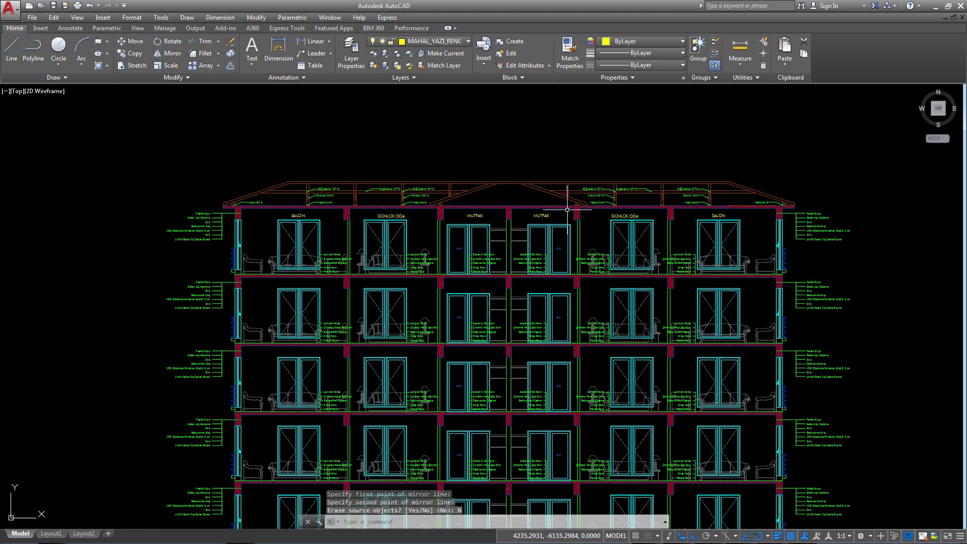
Step: Undo the last view change and select the six top-floor room labels
key("ctrl+z")
scroll(435, 210, "down", 3)
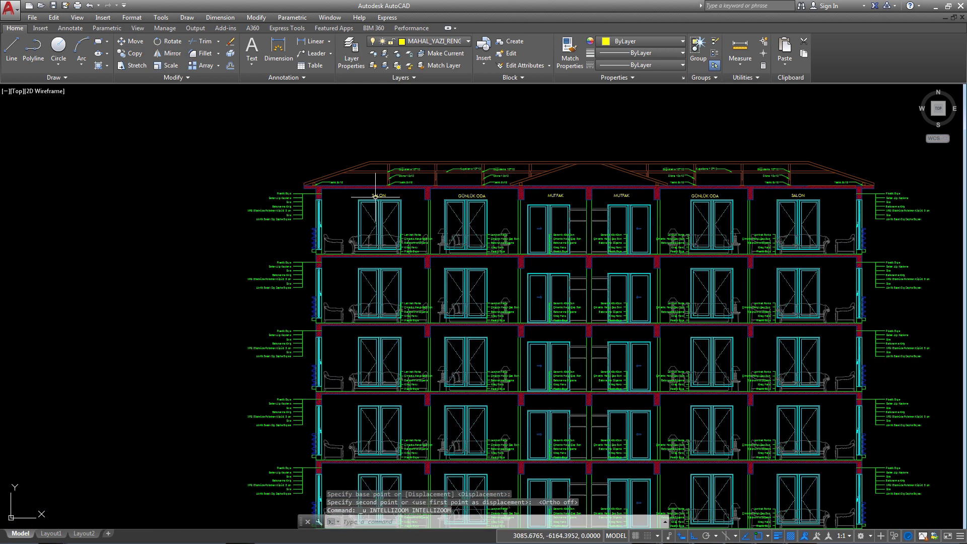
left_click(375, 197)
left_click(476, 196)
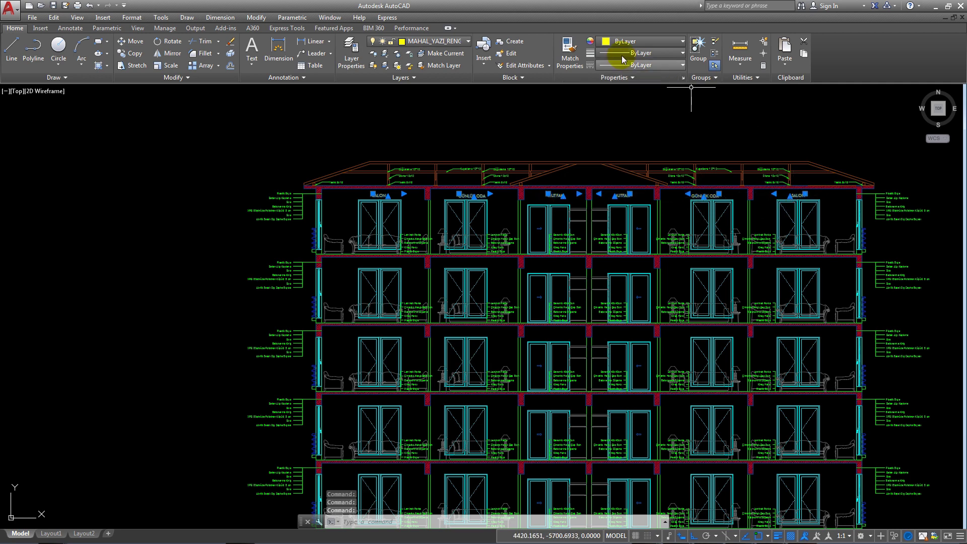
Step: Group the selected room labels and pick the group as a rectangular array source
left_click(698, 50)
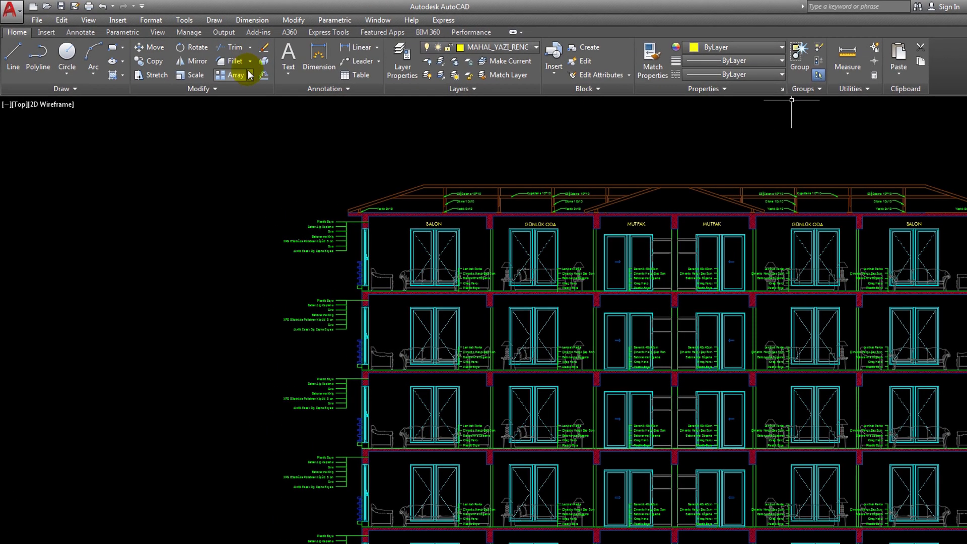
left_click(218, 66)
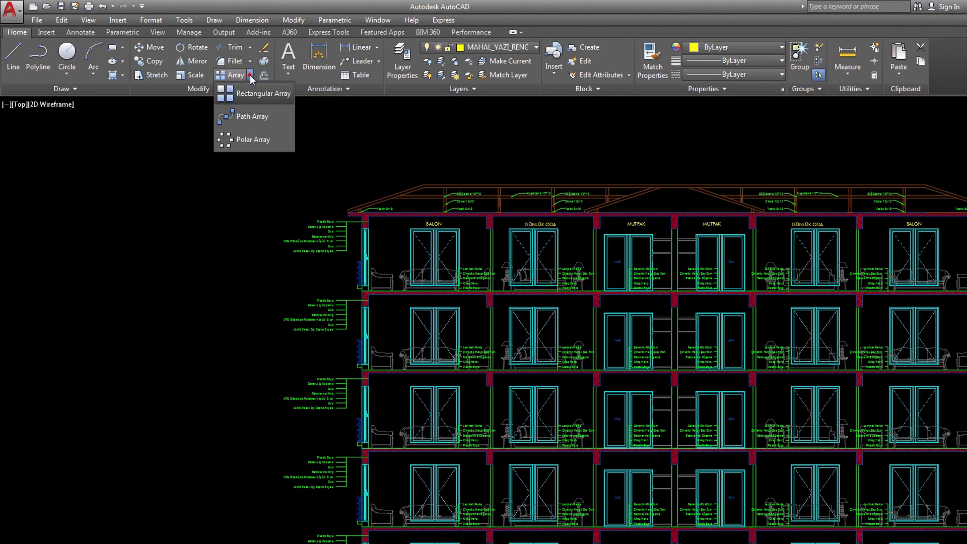
left_click(247, 93)
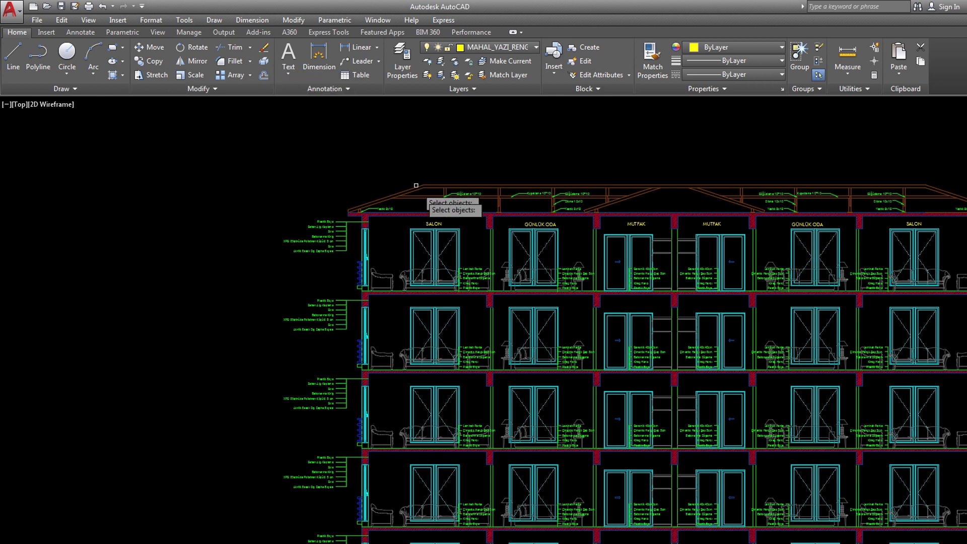
left_click(434, 223)
key("Return")
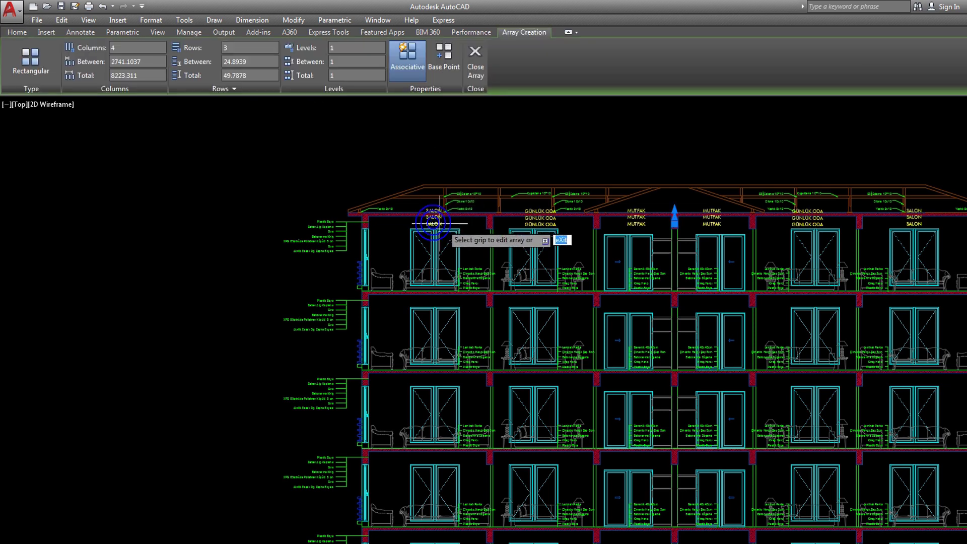
Step: Set the array to 1 column and 6 rows spaced -290 apart, then close it
left_click(248, 53)
type("-290")
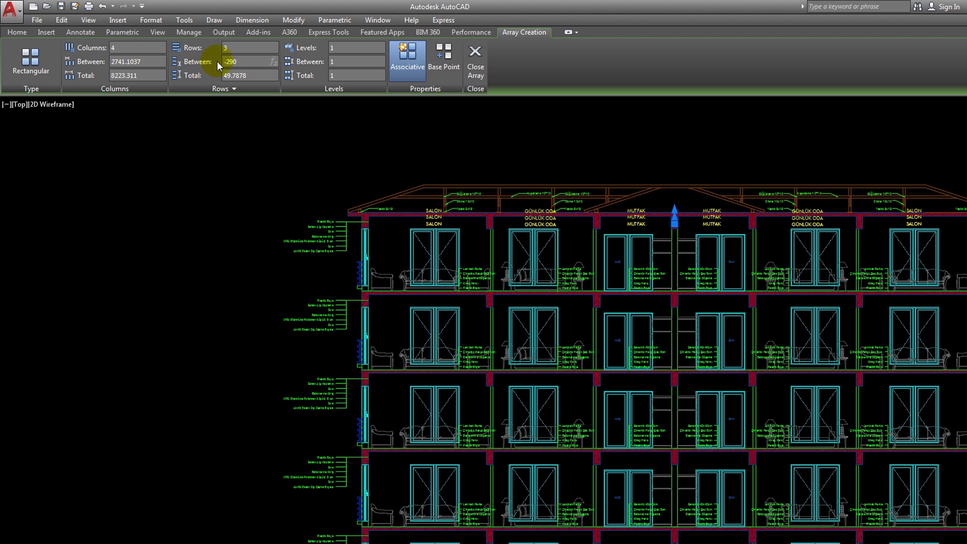
left_click(234, 49)
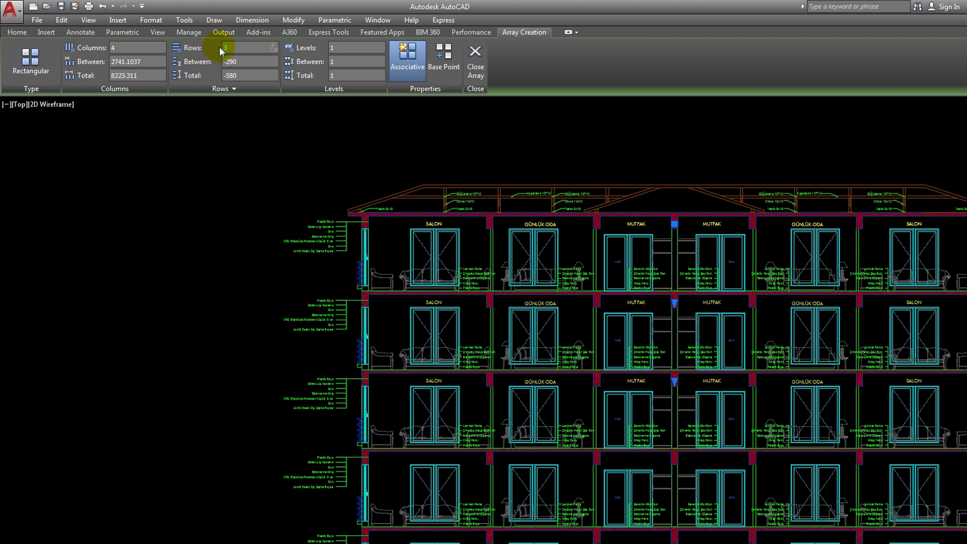
type("6")
left_click(238, 61)
left_click(117, 48)
type("1")
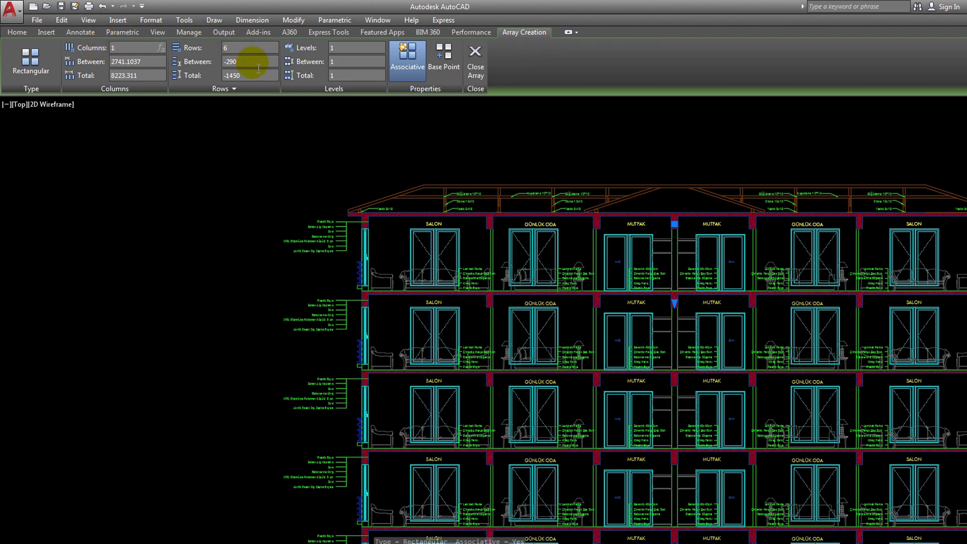
scroll(642, 417, "up", 3)
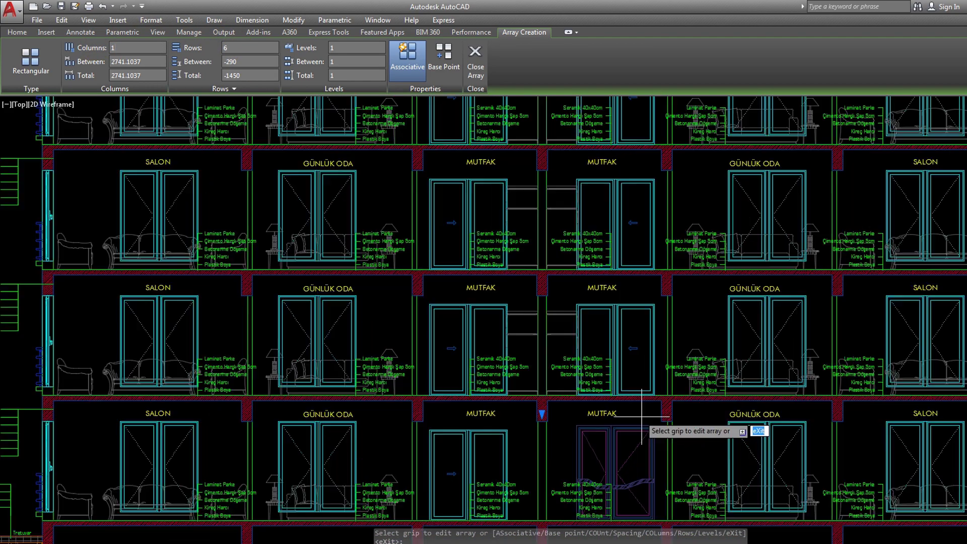
scroll(642, 416, "down", 5)
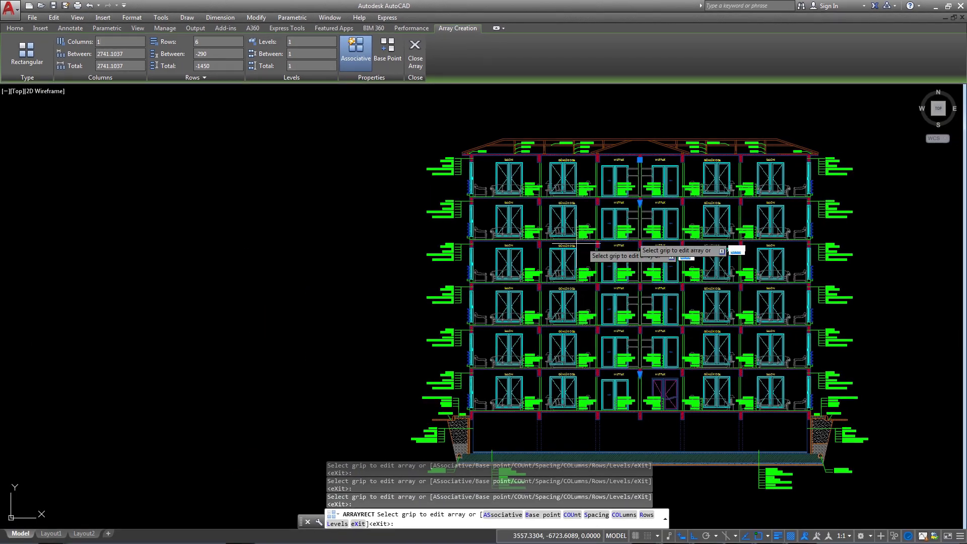
left_click(416, 50)
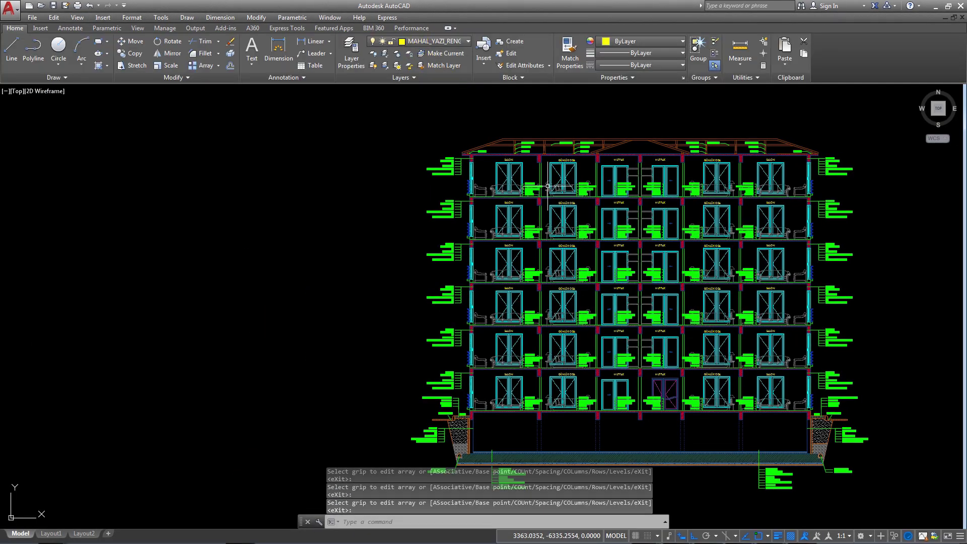
Step: Explode the room-label array with X into separate objects
scroll(548, 186, "up", 4)
left_click(478, 183)
scroll(504, 186, "down", 3)
scroll(550, 192, "down", 2)
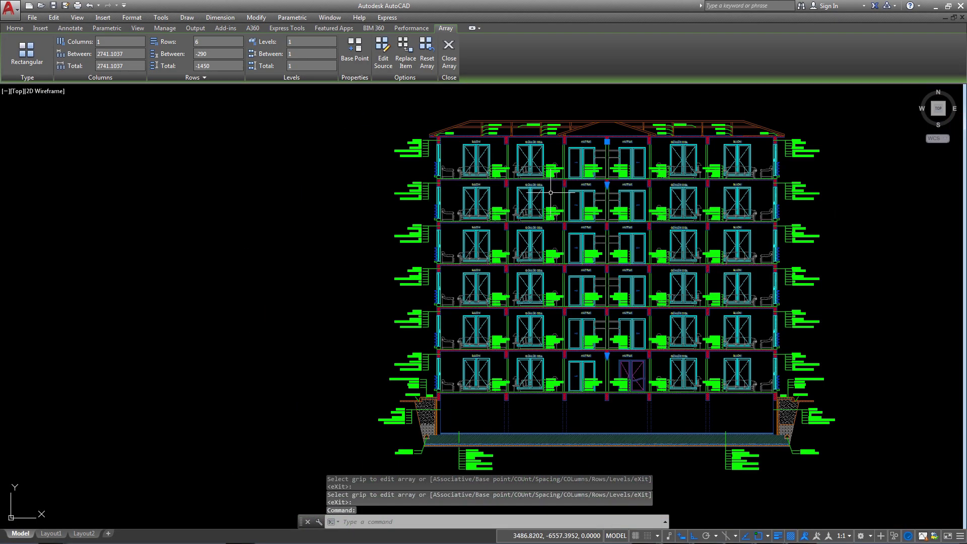
scroll(469, 139, "up", 4)
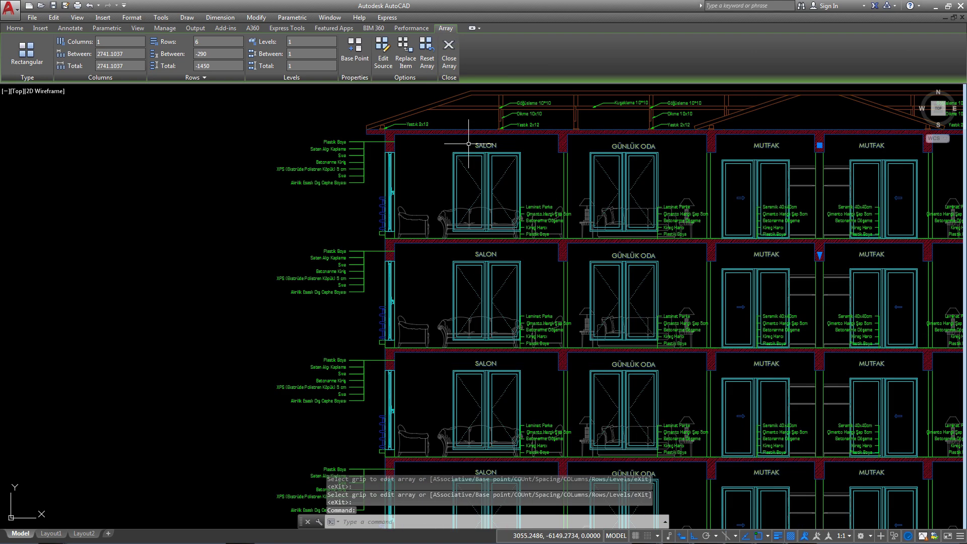
type("x")
key("Return")
Step: Ungroup the room-label group so each storey's labels stand alone
scroll(451, 175, "down", 4)
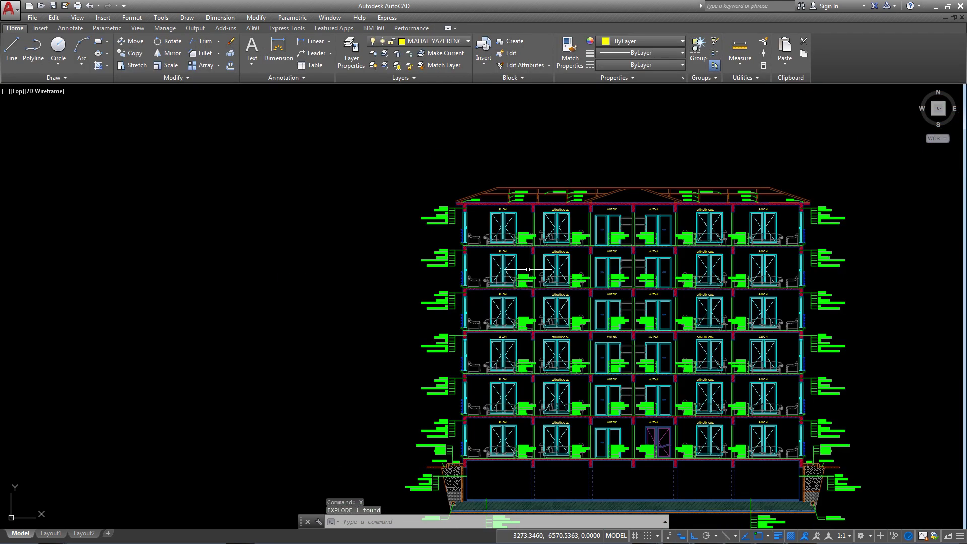
scroll(504, 302, "up", 2)
scroll(544, 383, "up", 2)
scroll(548, 407, "up", 2)
key("Escape")
left_click(504, 442)
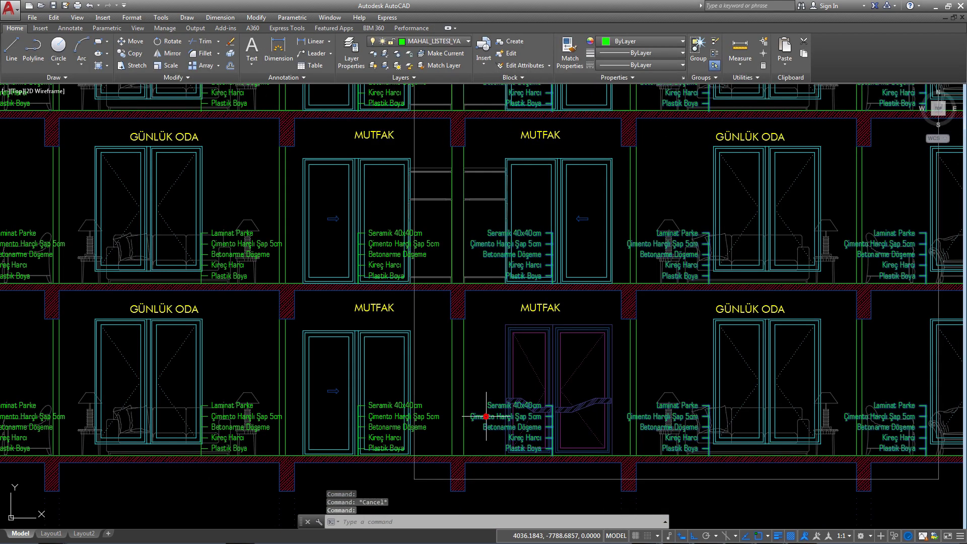
scroll(504, 441, "down", 2)
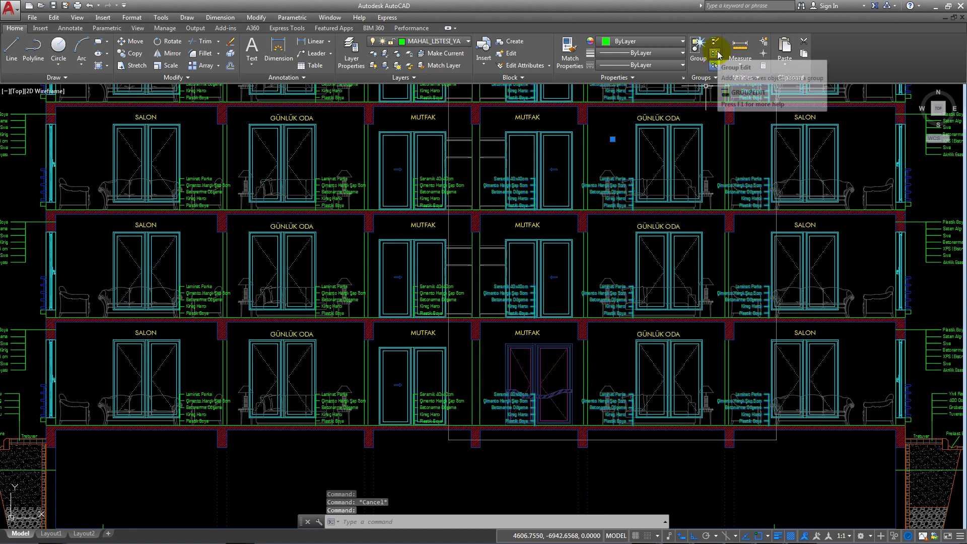
left_click(716, 53)
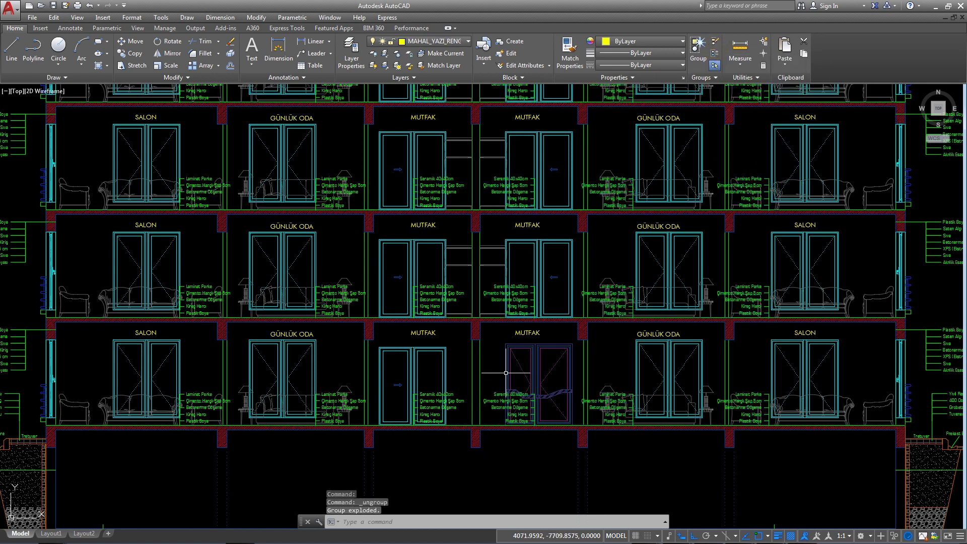
middle_click_drag(492, 322, 475, 397)
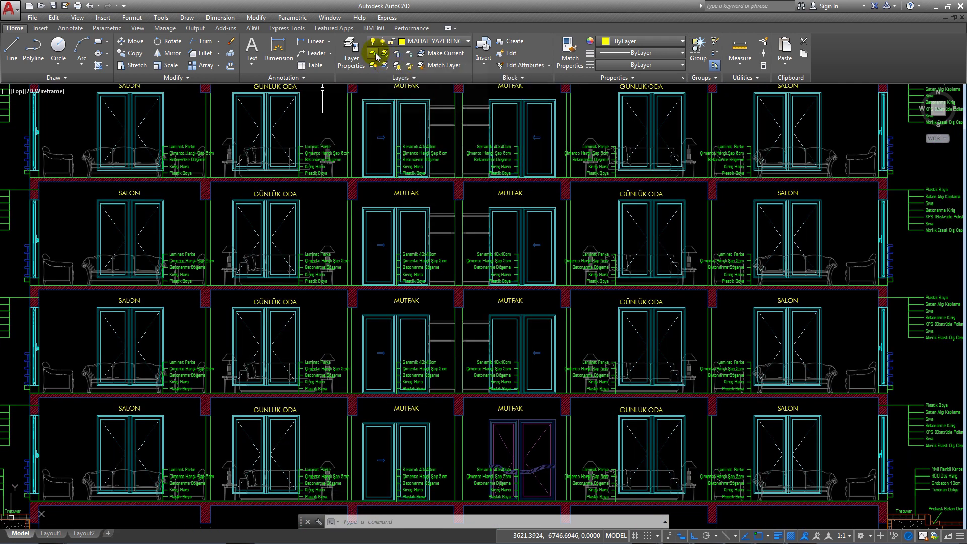
left_click(373, 53)
left_click(435, 103)
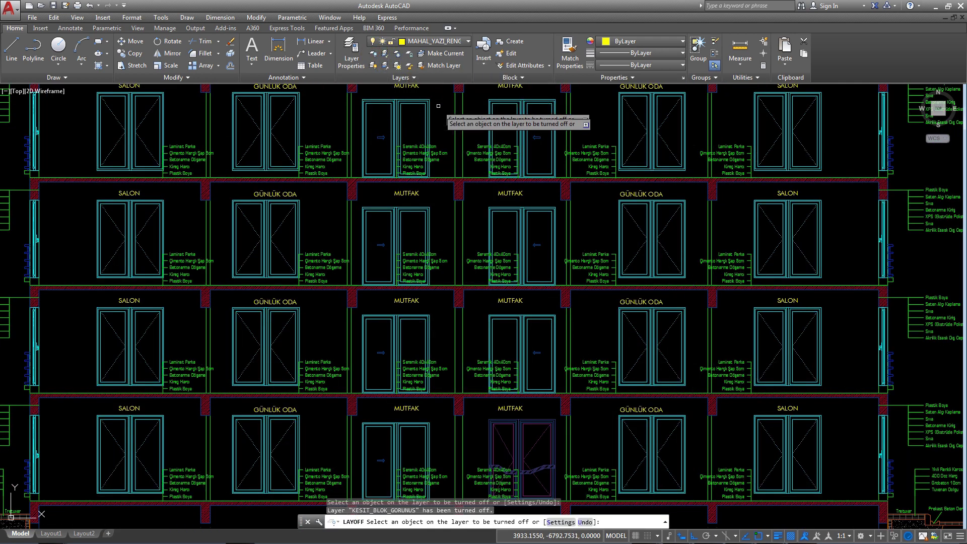
scroll(446, 131, "down", 4)
scroll(467, 204, "up", 2)
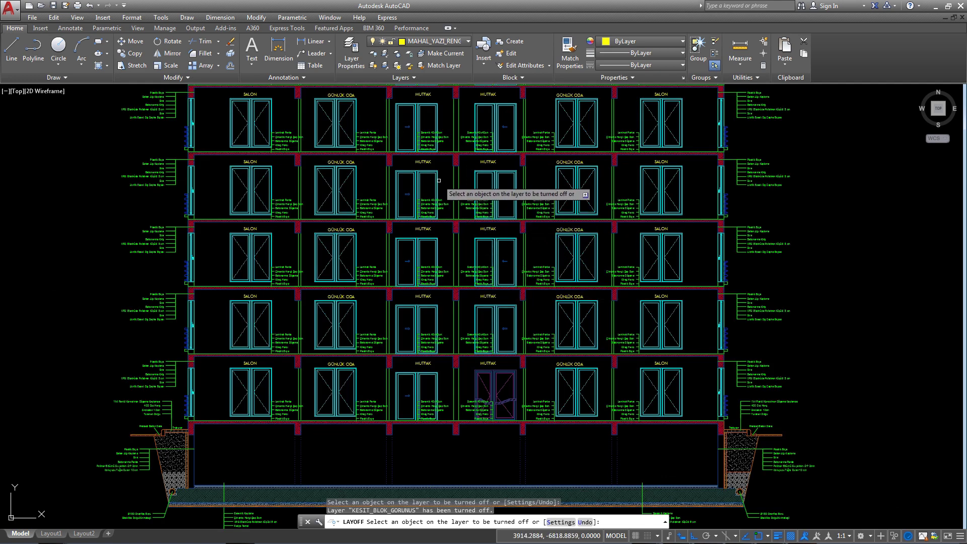
left_click(374, 66)
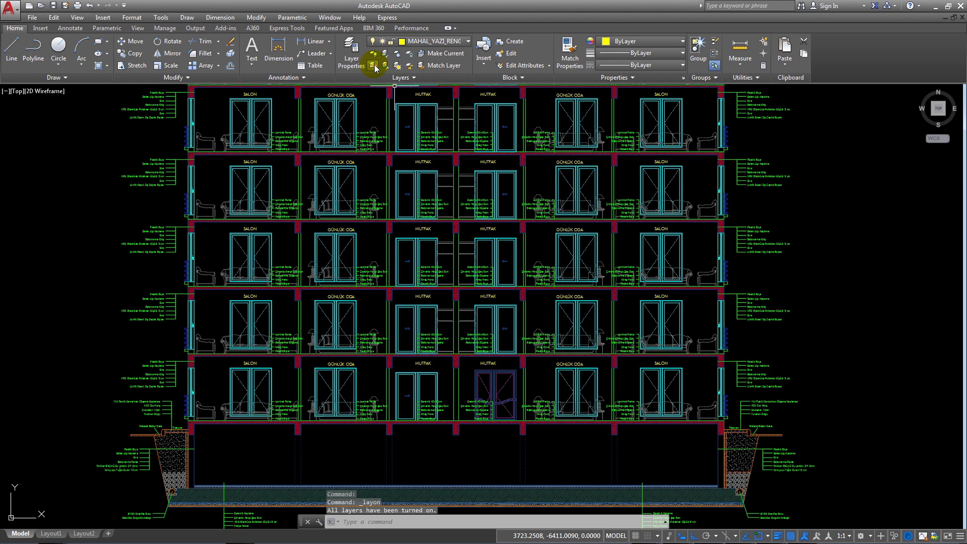
scroll(353, 217, "up", 1)
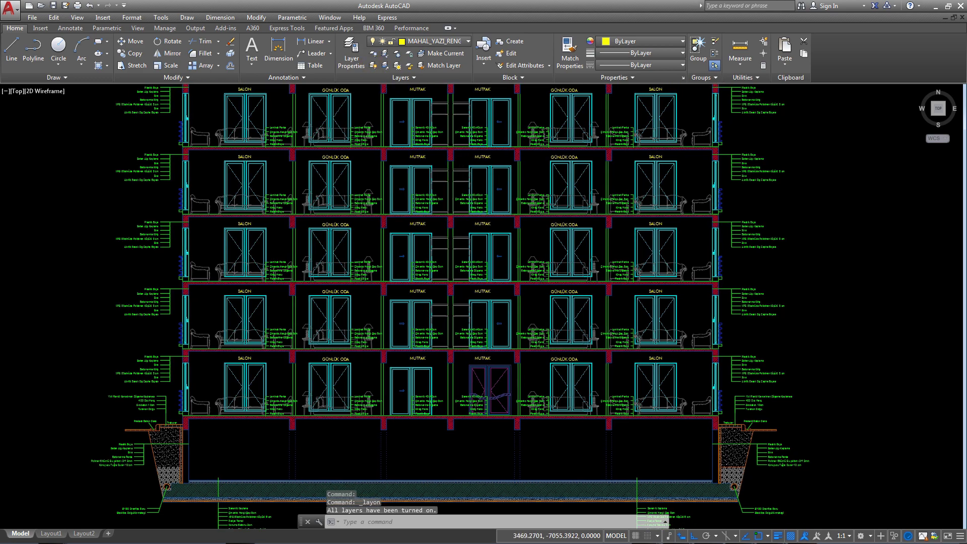
scroll(353, 216, "up", 2)
Step: Select the kitchen shelving between the MUTFAK rooms on two floors and check its properties
scroll(353, 217, "up", 3)
left_click(433, 264)
key("Escape")
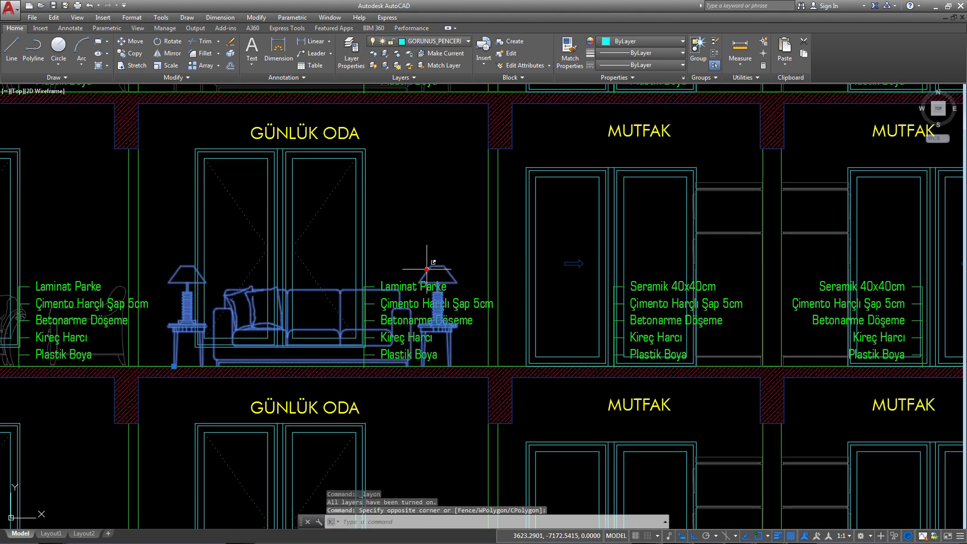
scroll(433, 264, "down", 5)
scroll(534, 285, "down", 1)
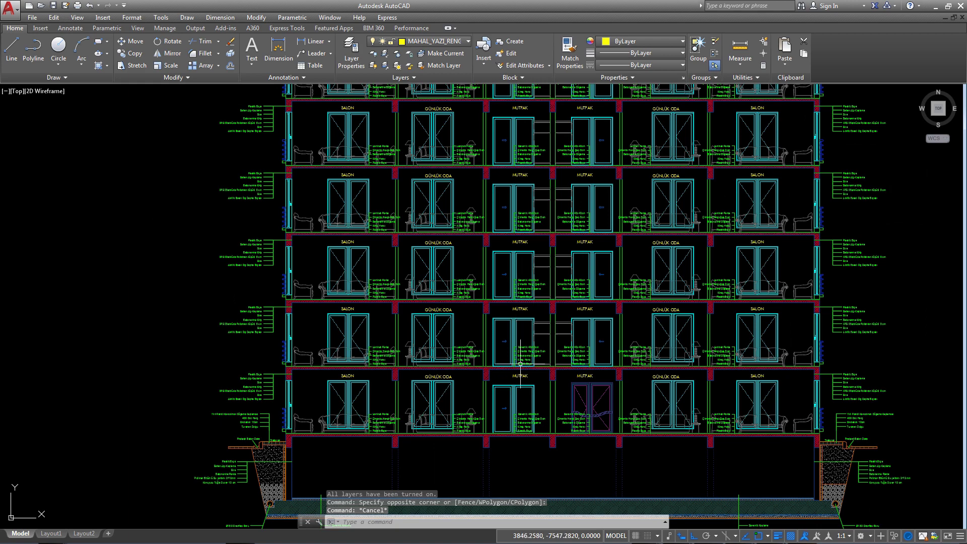
scroll(521, 363, "up", 4)
left_click(533, 226)
left_click(509, 212)
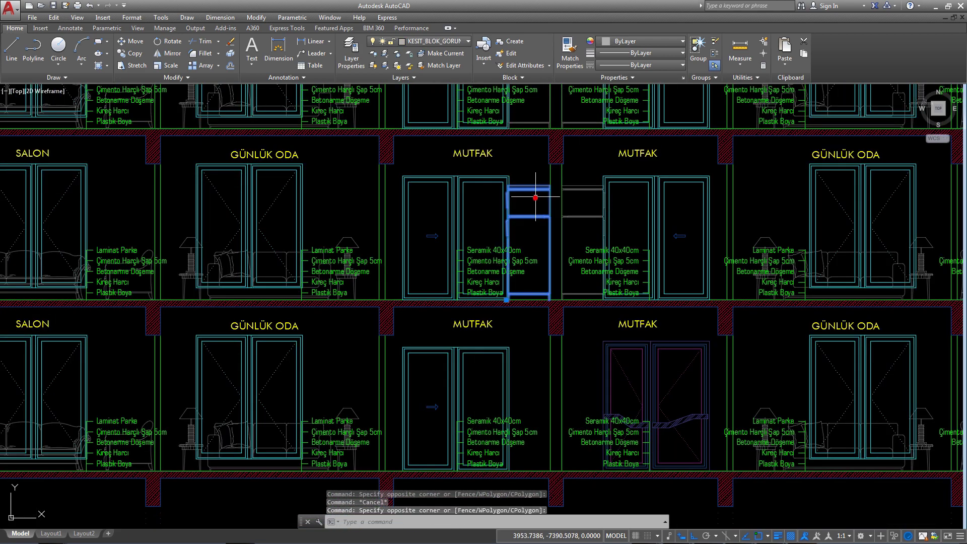
scroll(566, 189, "down", 2)
scroll(566, 188, "up", 2)
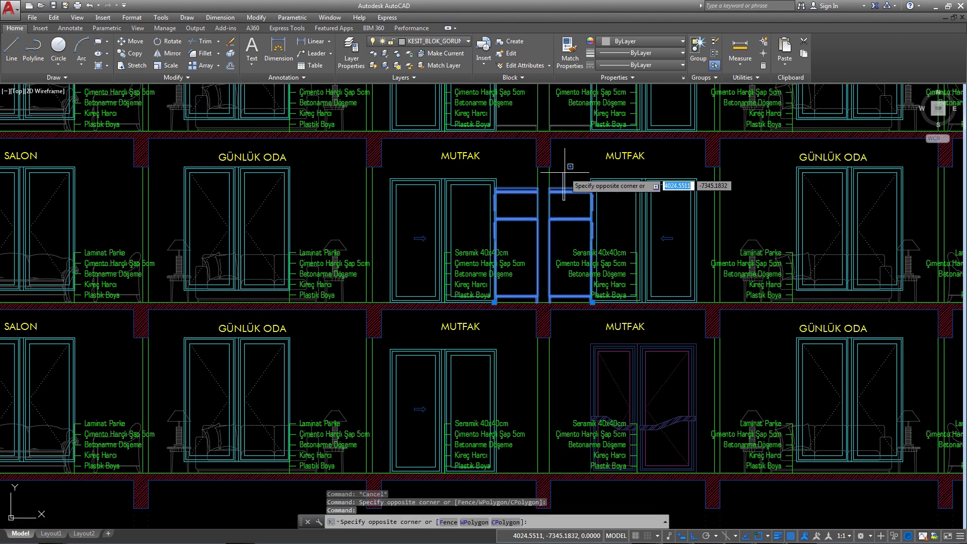
scroll(557, 203, "down", 4)
scroll(558, 203, "up", 4)
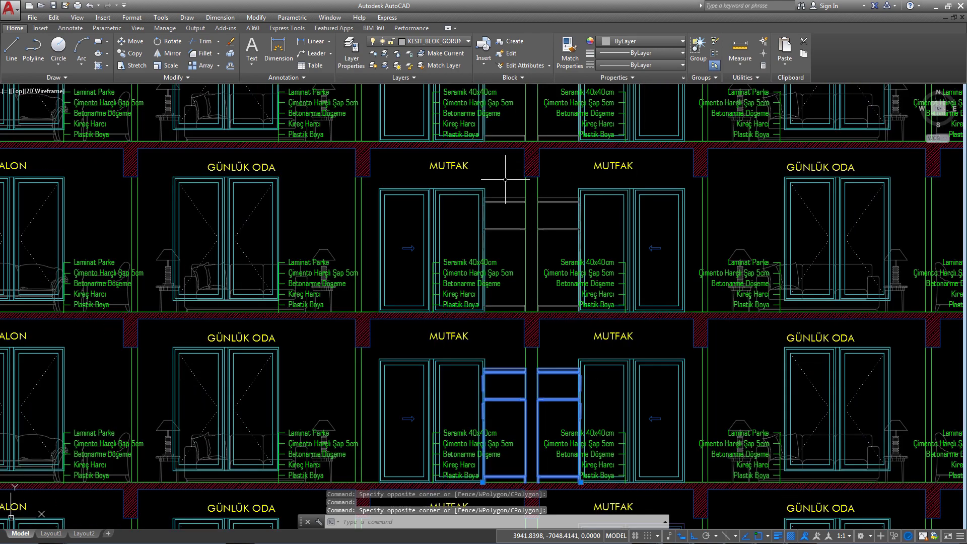
middle_click_drag(554, 335, 509, 320)
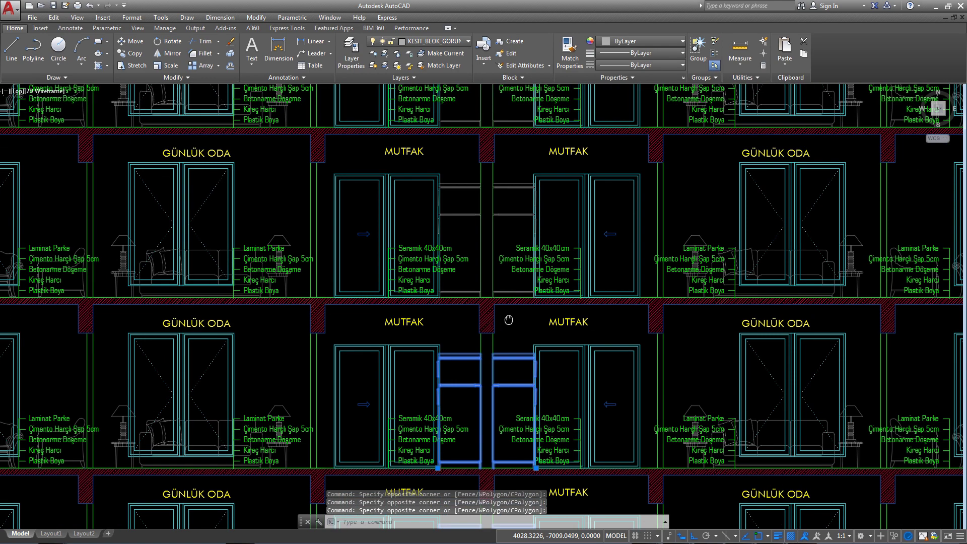
double_click(513, 172)
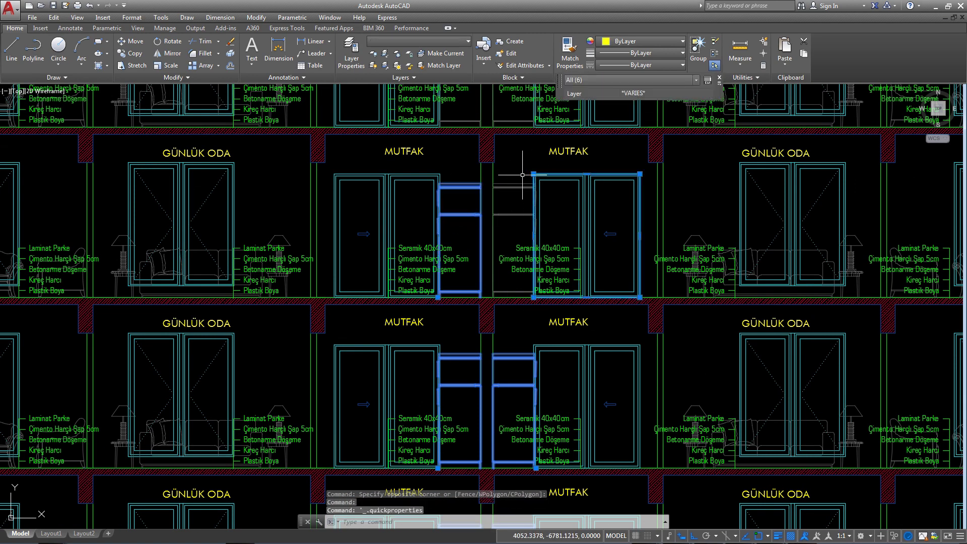
key("Escape")
Step: Erase the upper and lower pairs of kitchen cabinets between the MUTFAK rooms
left_click(513, 170)
left_click(455, 200)
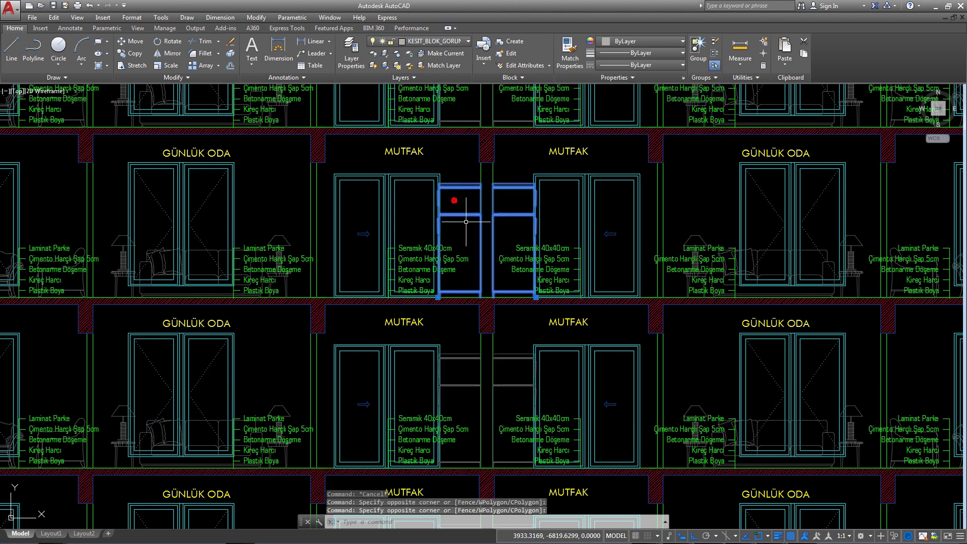
left_click(465, 361)
left_click(502, 348)
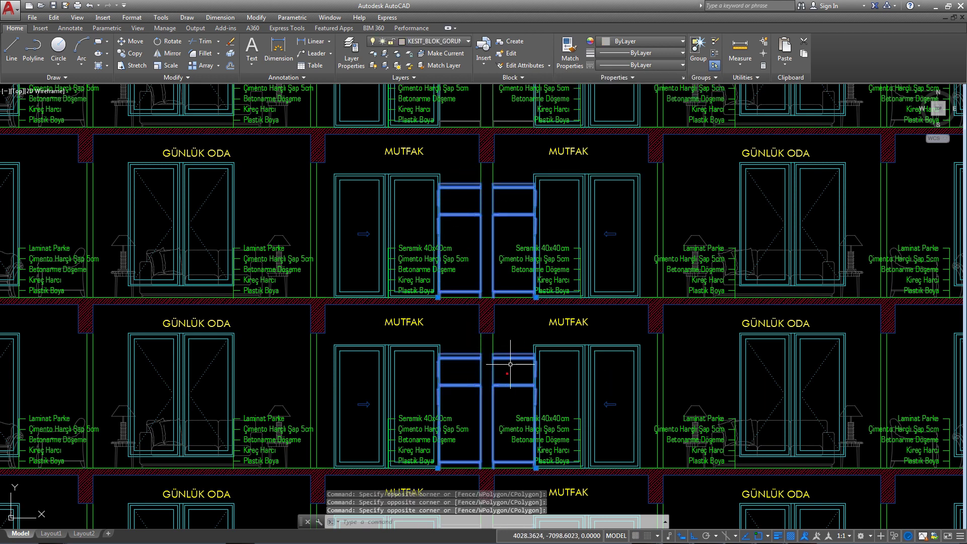
key("Delete")
Step: Erase the kitchen cabinet on another floor and the one on the top floor
scroll(507, 353, "down", 4)
scroll(487, 275, "up", 2)
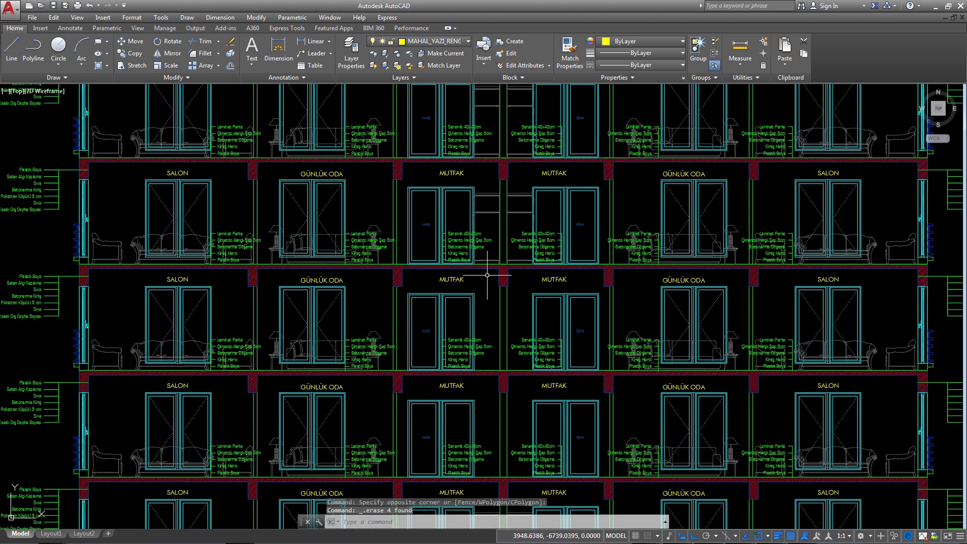
left_click(486, 204)
left_click(530, 188)
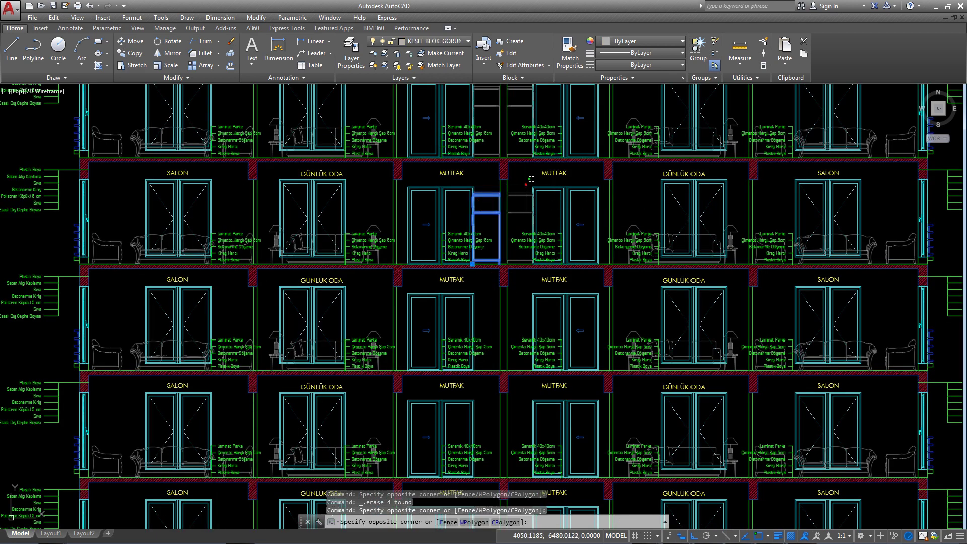
key("Delete")
middle_click_drag(521, 209, 515, 321)
left_click(481, 202)
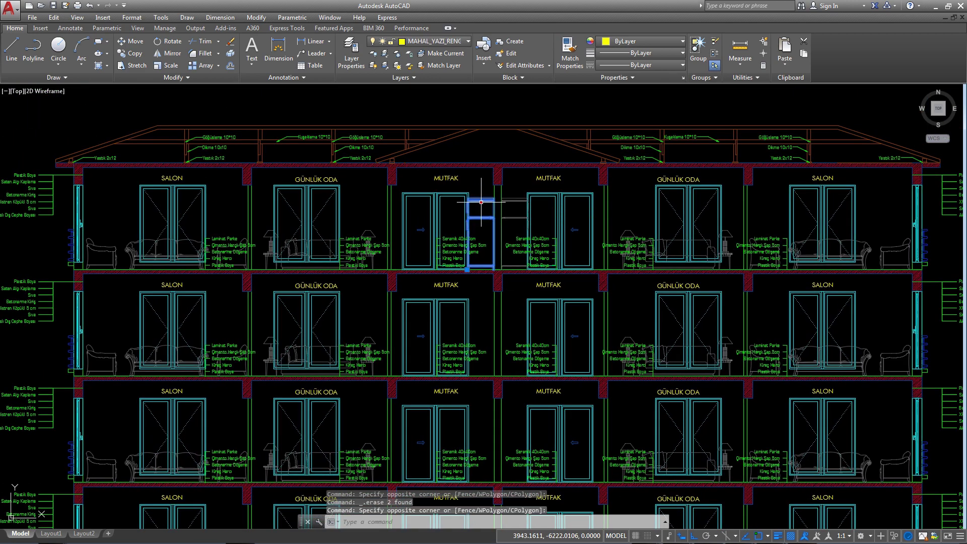
key("Delete")
Step: Erase the remaining cabinets between the kitchens on the lower floors
scroll(511, 186, "down", 2)
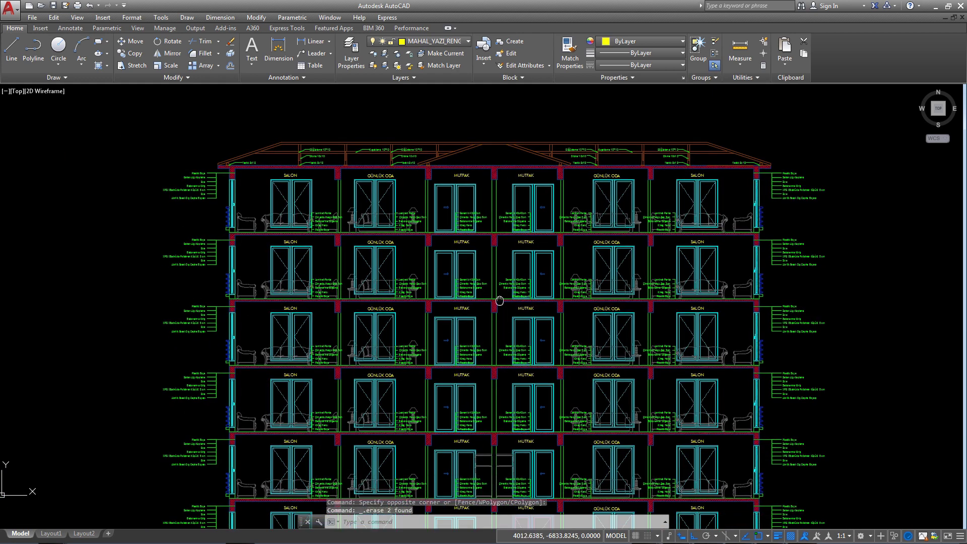
middle_click_drag(445, 451, 447, 304)
scroll(488, 305, "up", 2)
mouse_move(507, 269)
left_mouse_down()
mouse_move(499, 295)
mouse_move(527, 285)
left_mouse_up()
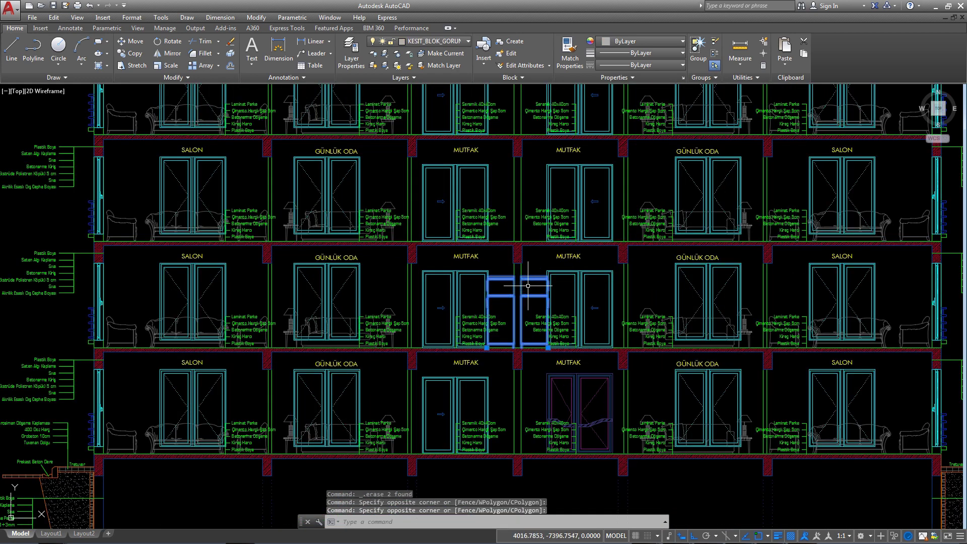
key("Delete")
scroll(528, 286, "down", 4)
scroll(528, 286, "up", 4)
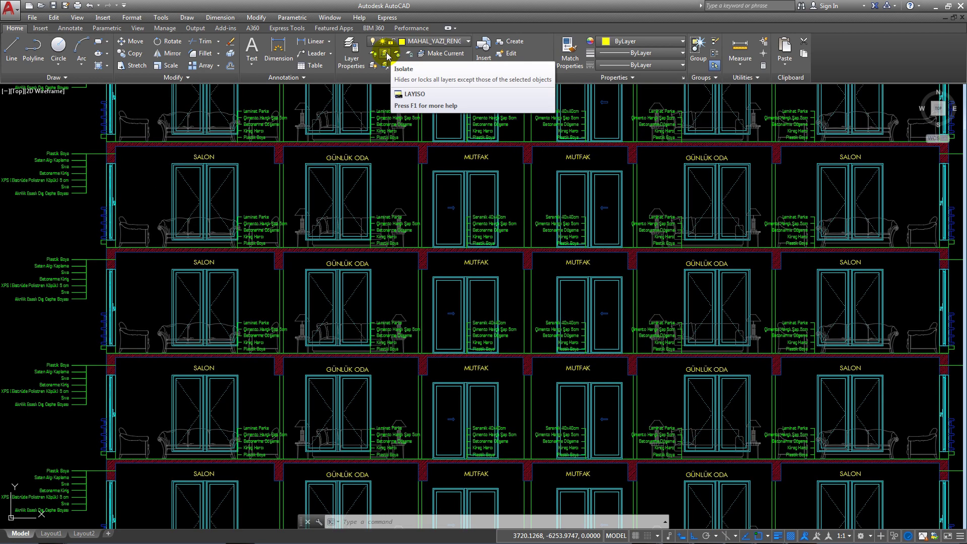
Step: Isolate the finish-list layer with LAYISO
left_click(388, 56)
left_click(478, 115)
right_click(478, 115)
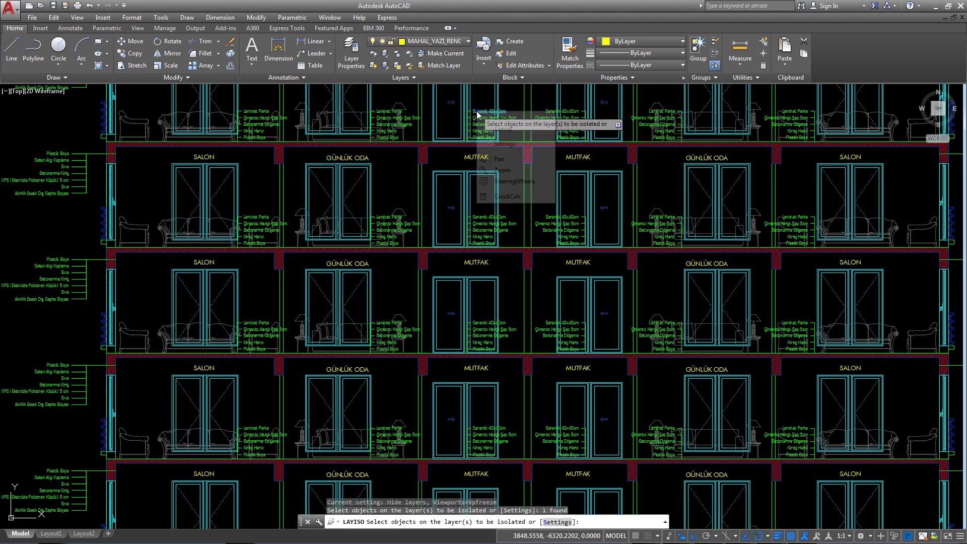
key("Return")
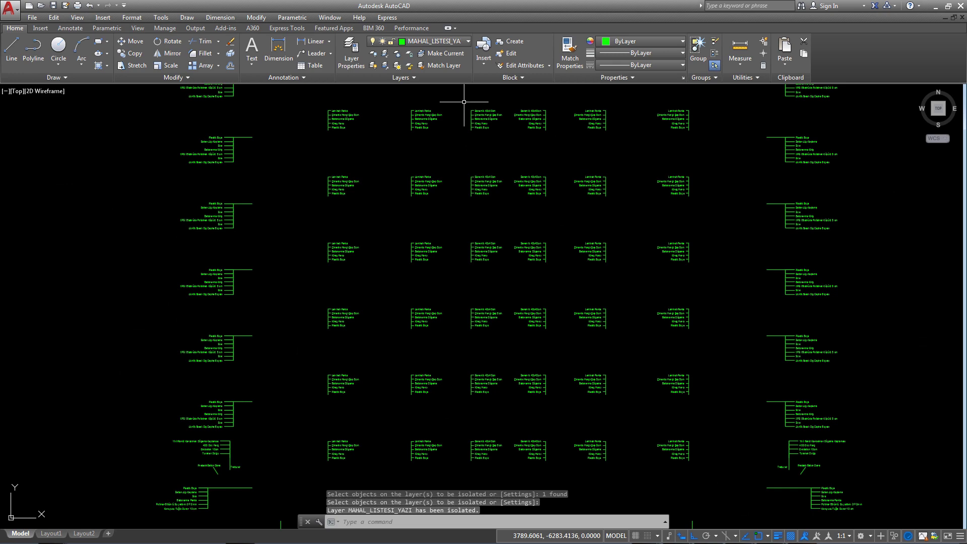
scroll(464, 101, "down", 2)
Step: Move the left kitchen finish lists 15 units to the right on every floor
left_click(464, 102)
left_click(492, 338)
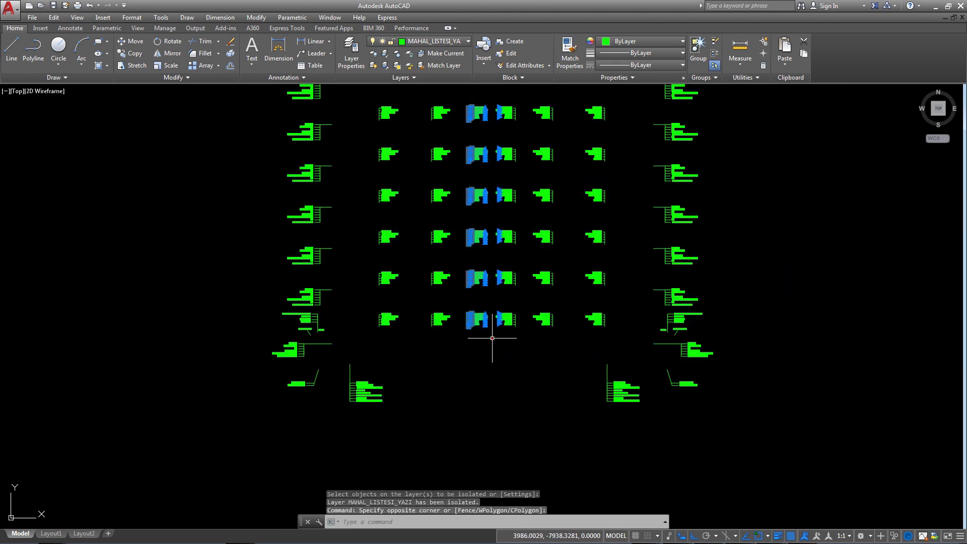
scroll(492, 338, "up", 4)
key("Return")
scroll(492, 338, "up", 5)
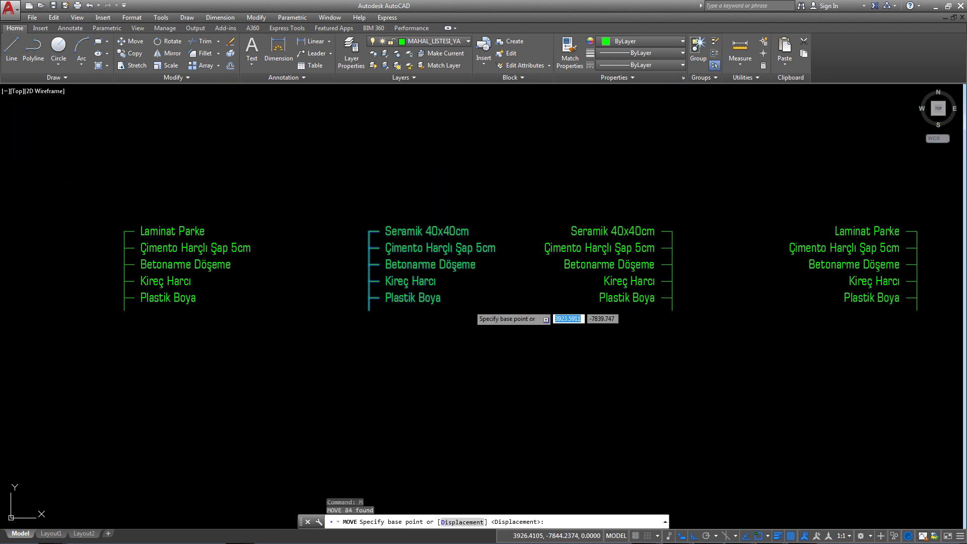
left_click(482, 315)
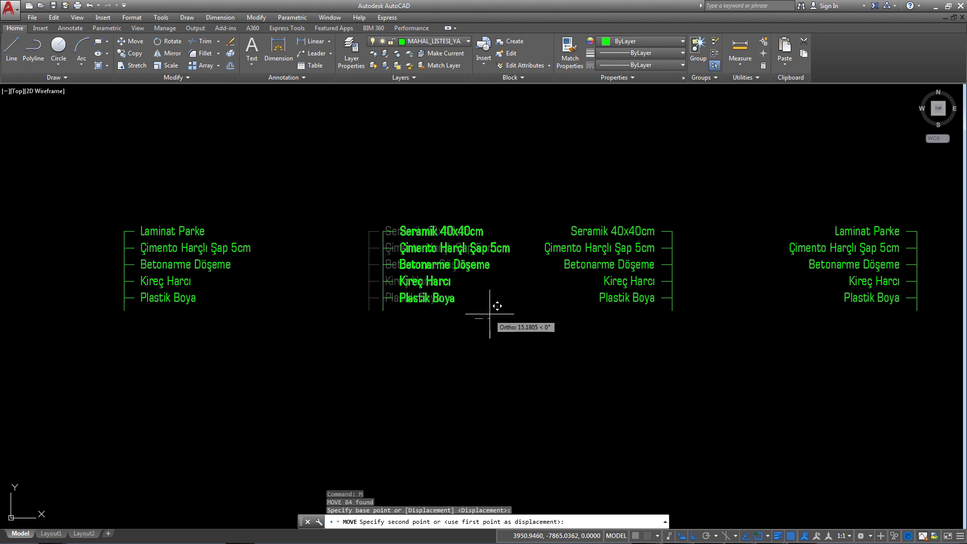
type("15")
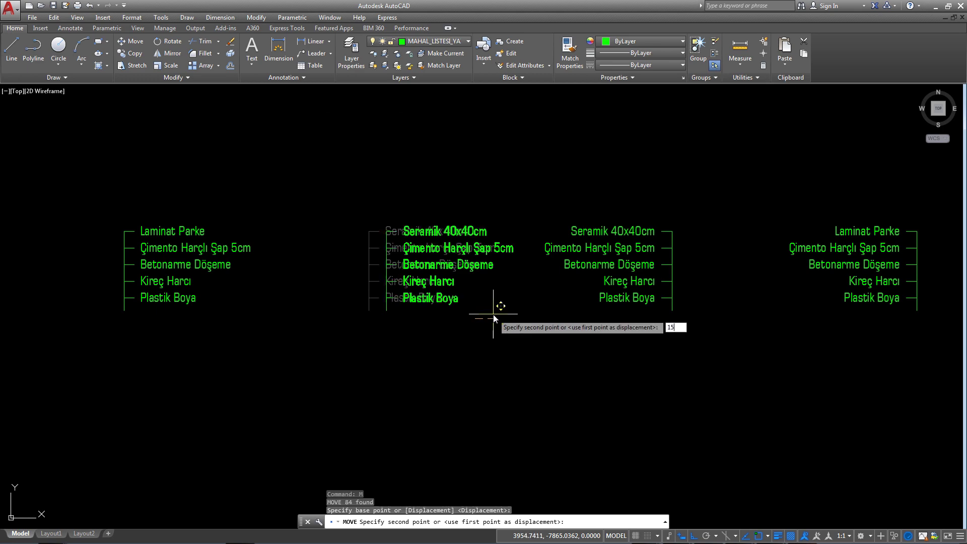
key("Return")
Step: Select the Seramik 40x40cm finish-list column and begin moving it left
scroll(497, 313, "down", 5)
scroll(536, 233, "down", 3)
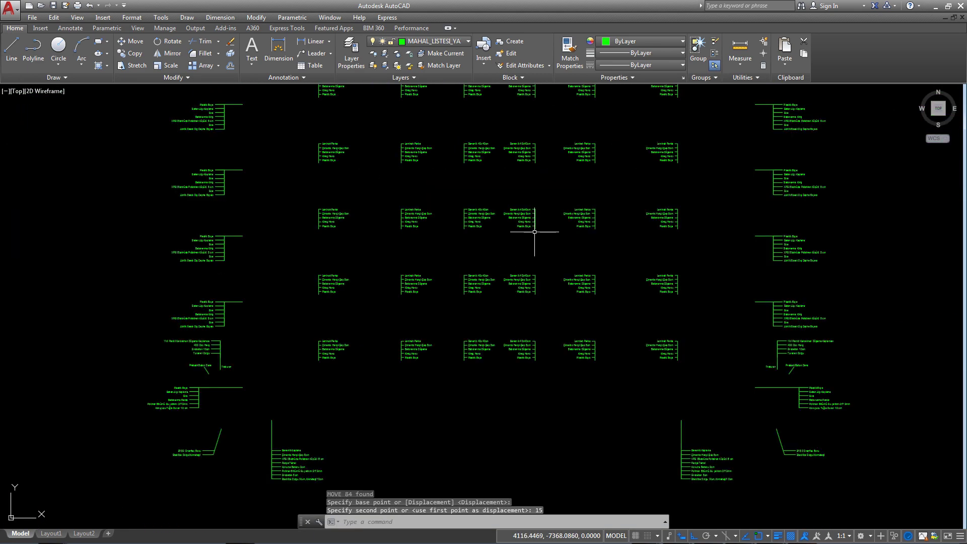
scroll(535, 166, "down", 3)
left_click(543, 102)
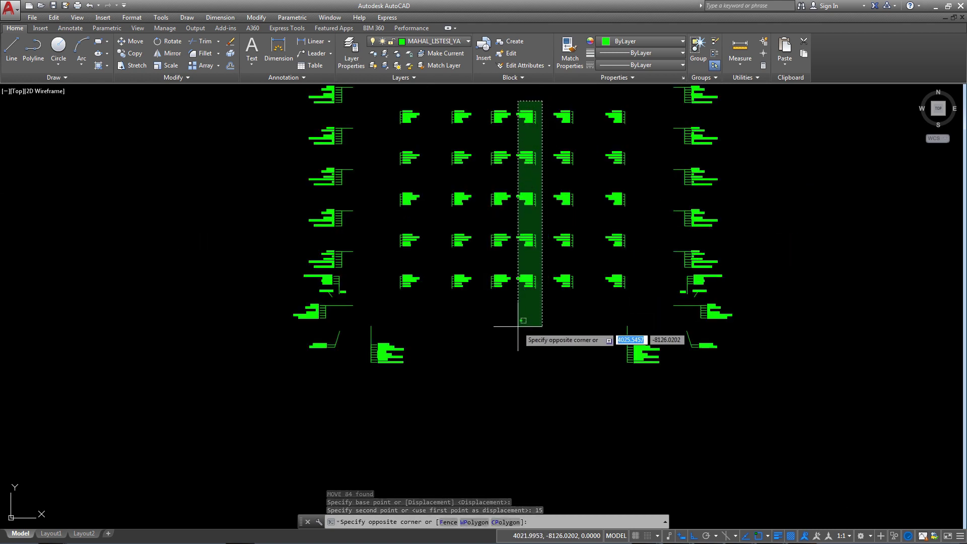
scroll(519, 327, "up", 2)
left_click(511, 288)
scroll(514, 290, "up", 4)
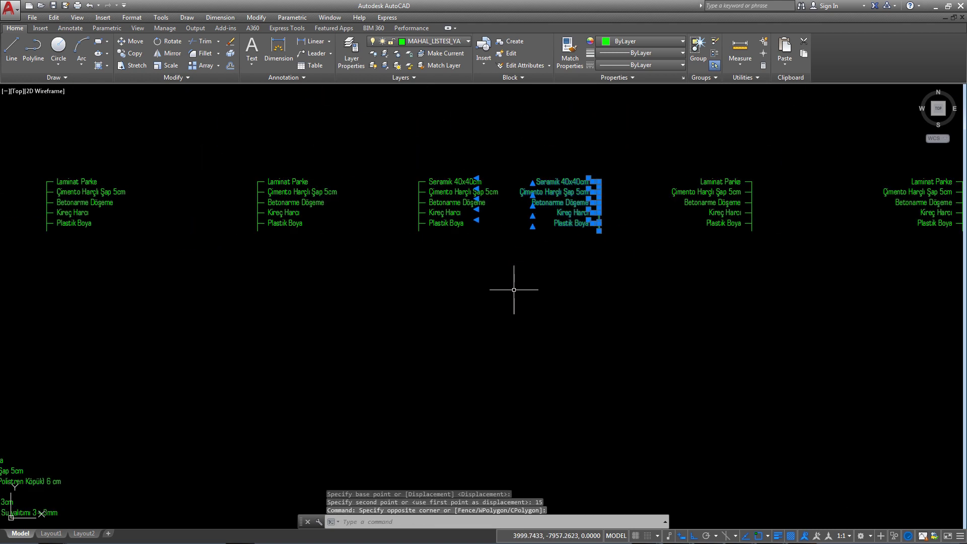
type("M")
key("Return")
left_click(593, 276)
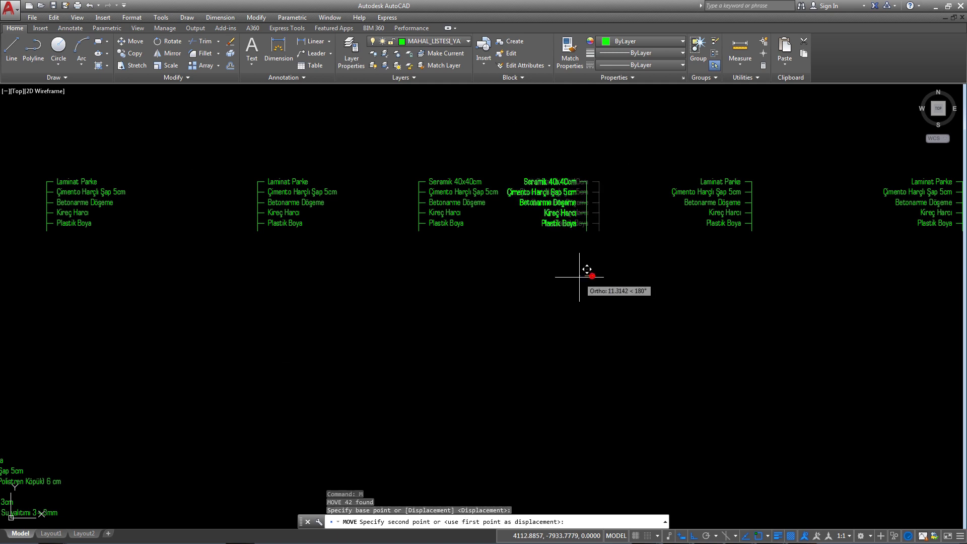
Step: Finish the 15-unit move to the left and turn all hidden layers back on
type("15")
key("Return")
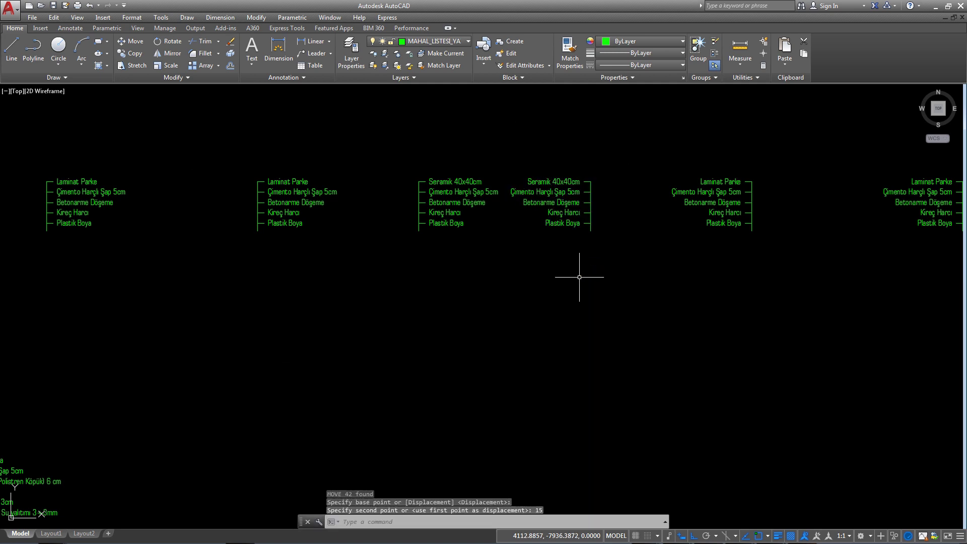
left_click(373, 67)
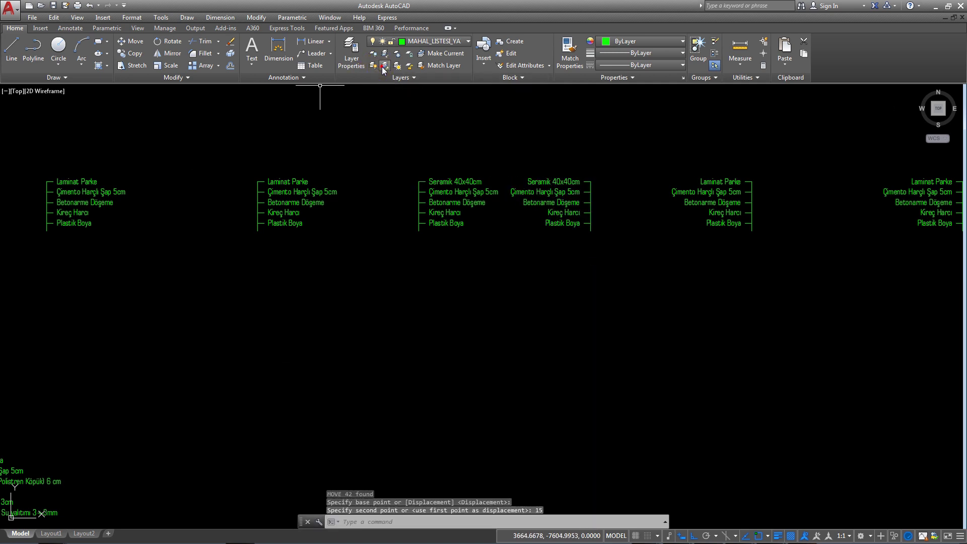
left_click(375, 66)
Step: Zoom and pan to bring the section's ground floor and foundations into view
scroll(515, 276, "down", 2)
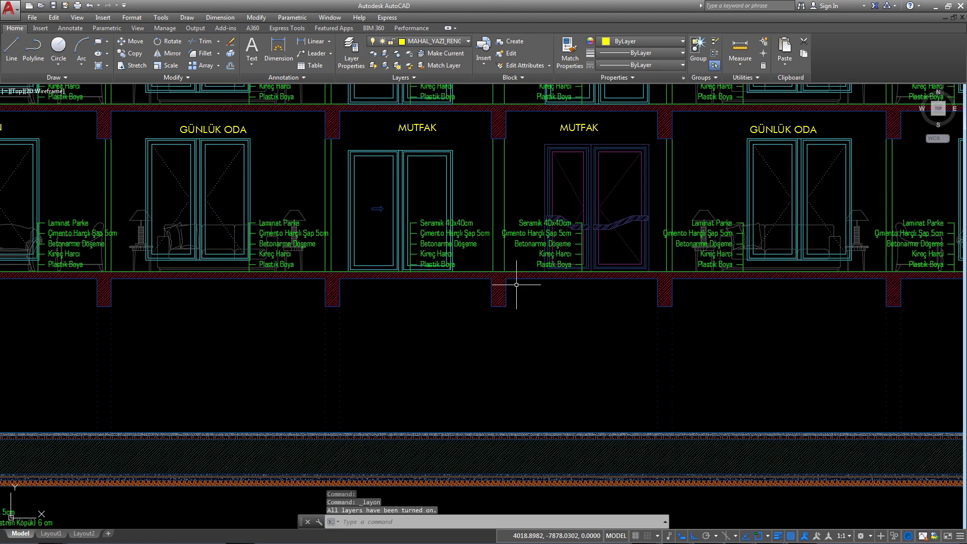
scroll(515, 276, "down", 2)
scroll(515, 277, "down", 2)
scroll(474, 123, "up", 4)
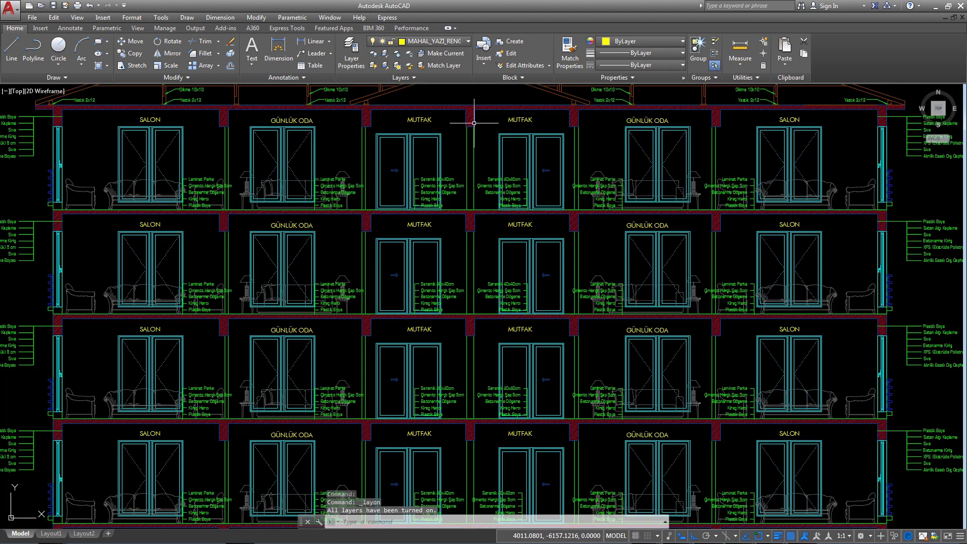
scroll(440, 235, "up", 2)
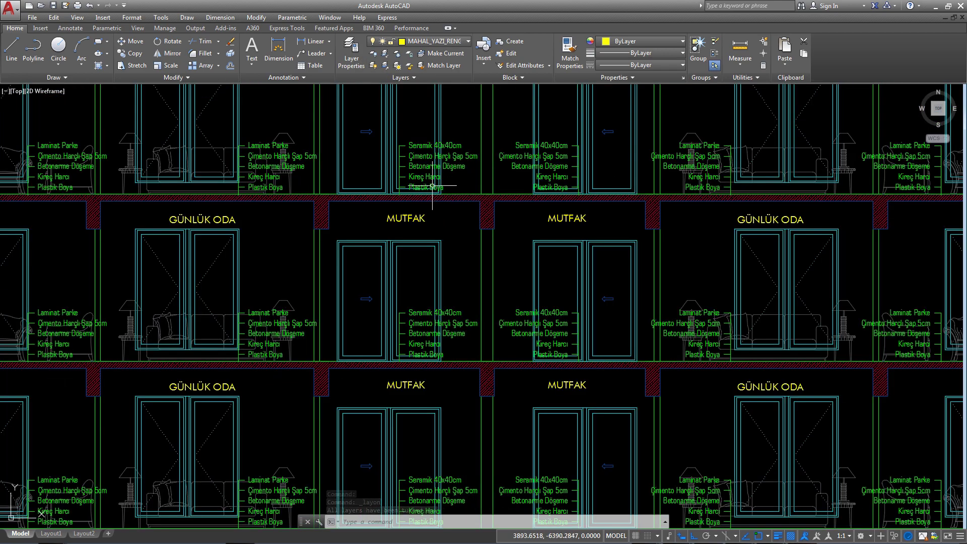
scroll(432, 186, "down", 4)
scroll(431, 185, "down", 4)
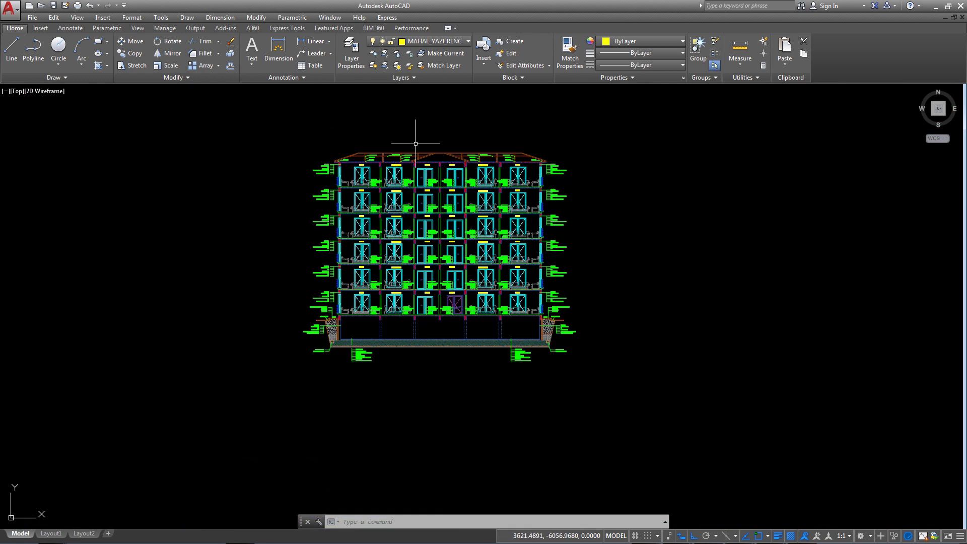
scroll(473, 157, "up", 4)
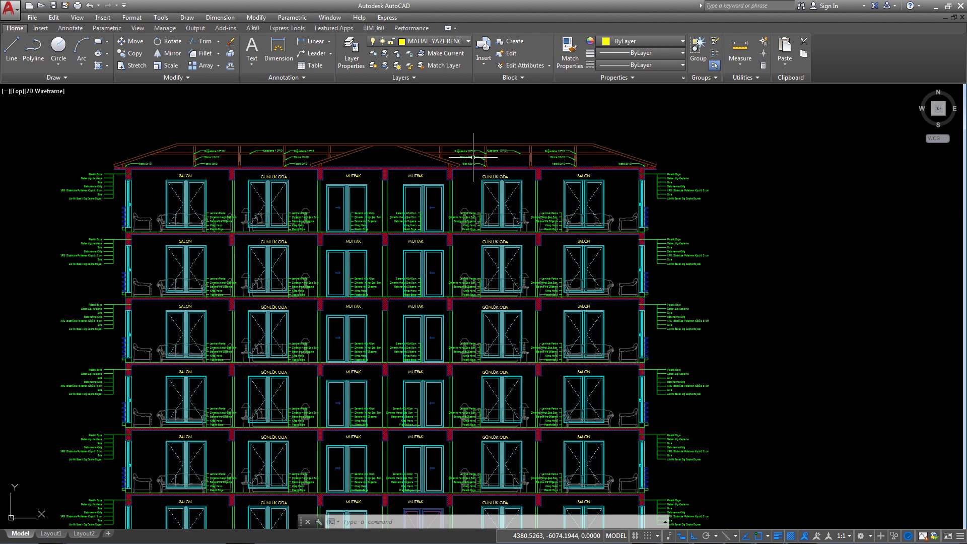
middle_click_drag(495, 402, 487, 285)
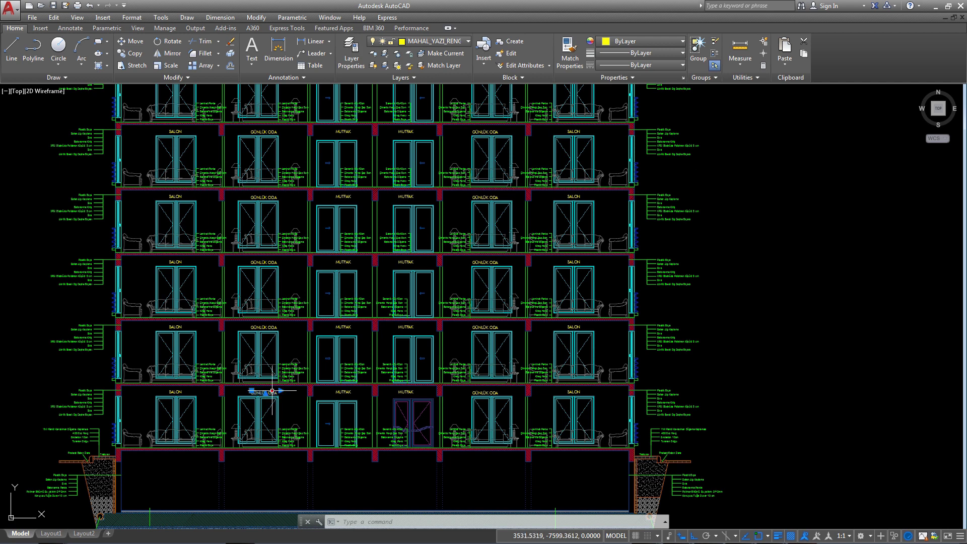
scroll(266, 393, "down", 4)
scroll(303, 352, "down", 3)
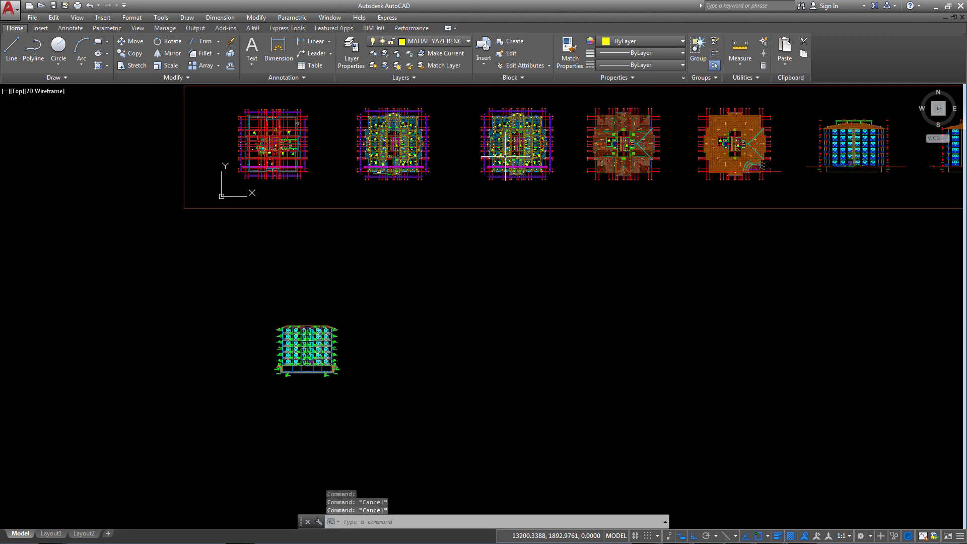
scroll(506, 156, "up", 4)
scroll(443, 189, "up", 3)
scroll(446, 191, "down", 1)
scroll(420, 215, "down", 4)
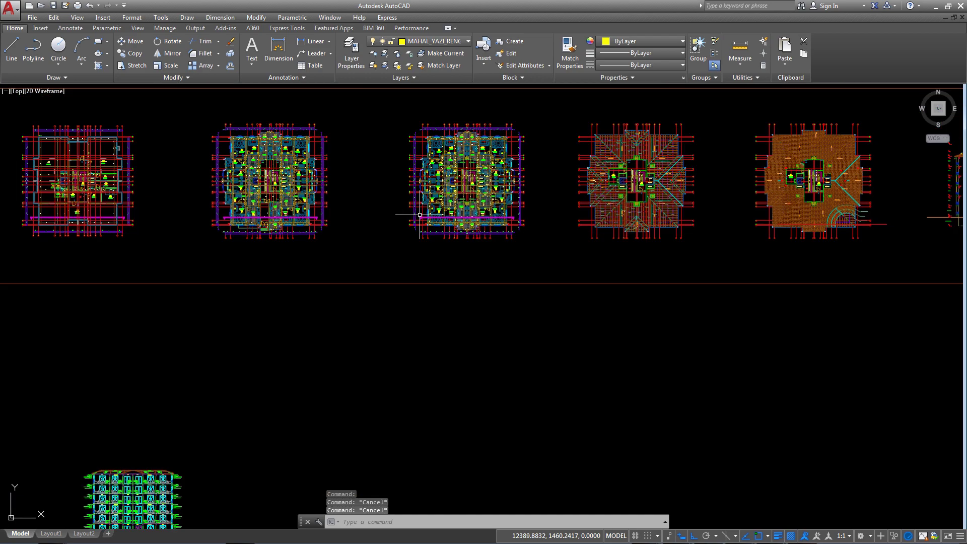
middle_click_drag(492, 409, 458, 348)
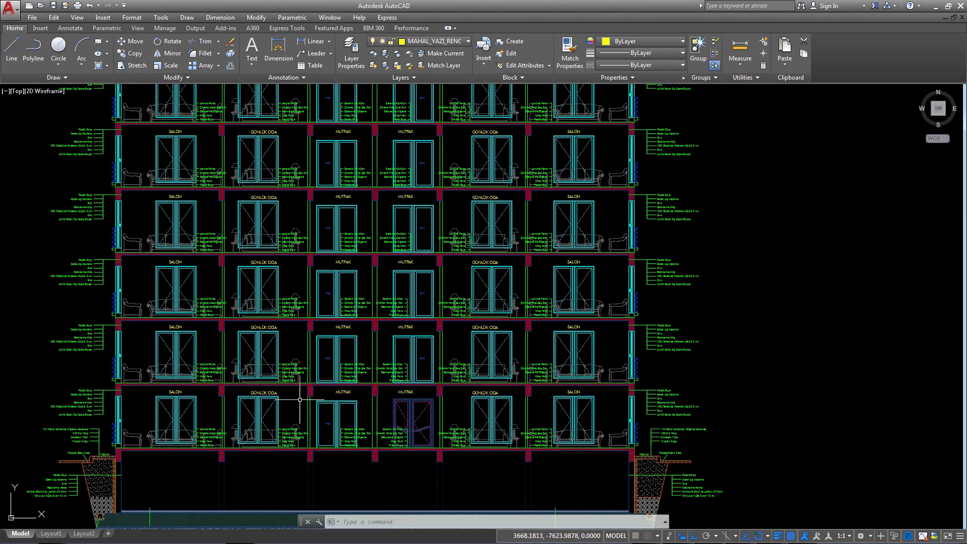
Step: Cancel any active command and centre the whole building section on screen
scroll(265, 393, "down", 4)
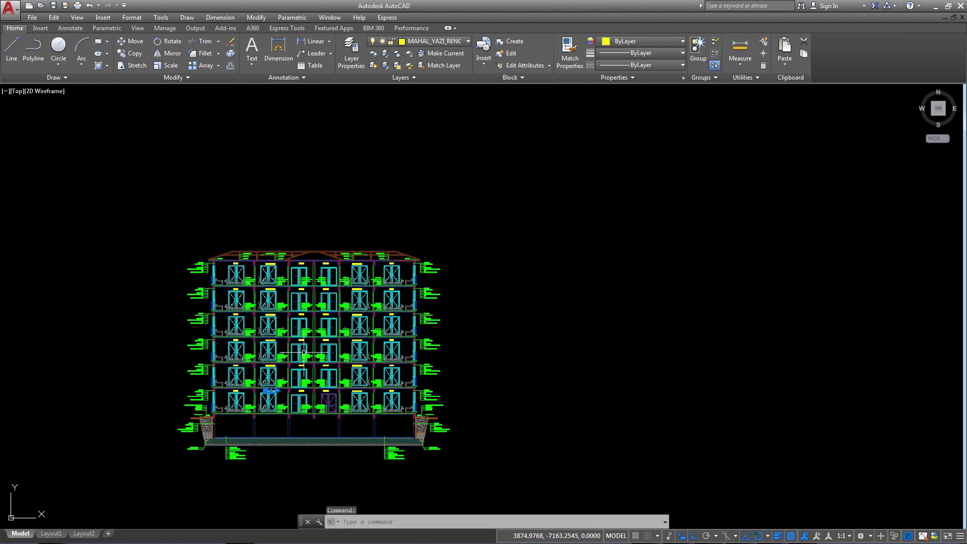
key("Escape")
scroll(316, 335, "down", 6)
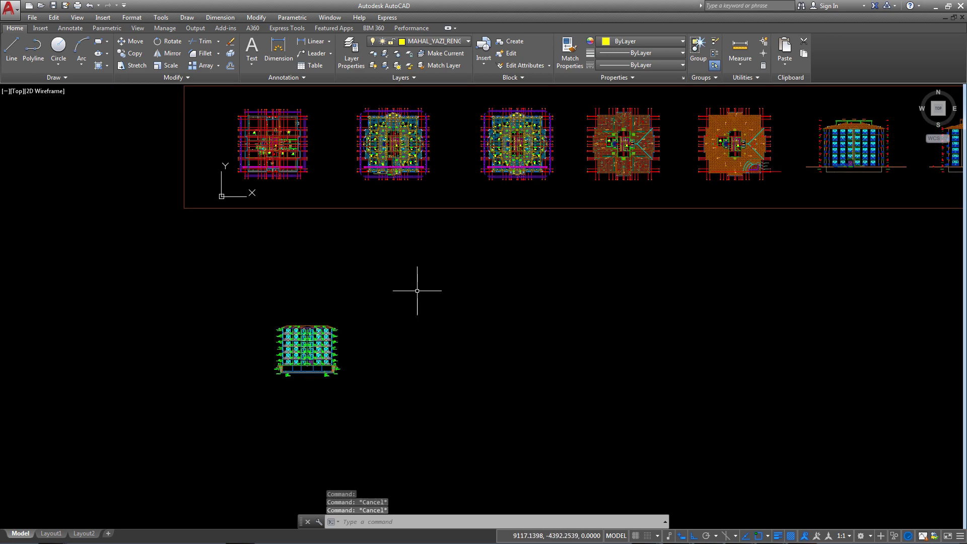
scroll(504, 157, "up", 4)
scroll(446, 190, "up", 2)
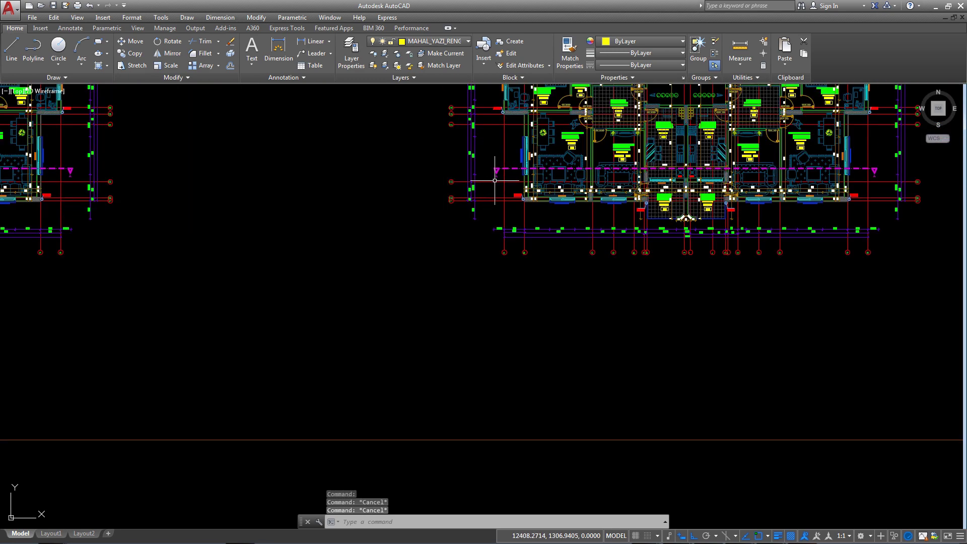
scroll(353, 252, "down", 2)
scroll(292, 314, "down", 2)
middle_click_drag(185, 416, 261, 311)
scroll(257, 327, "up", 4)
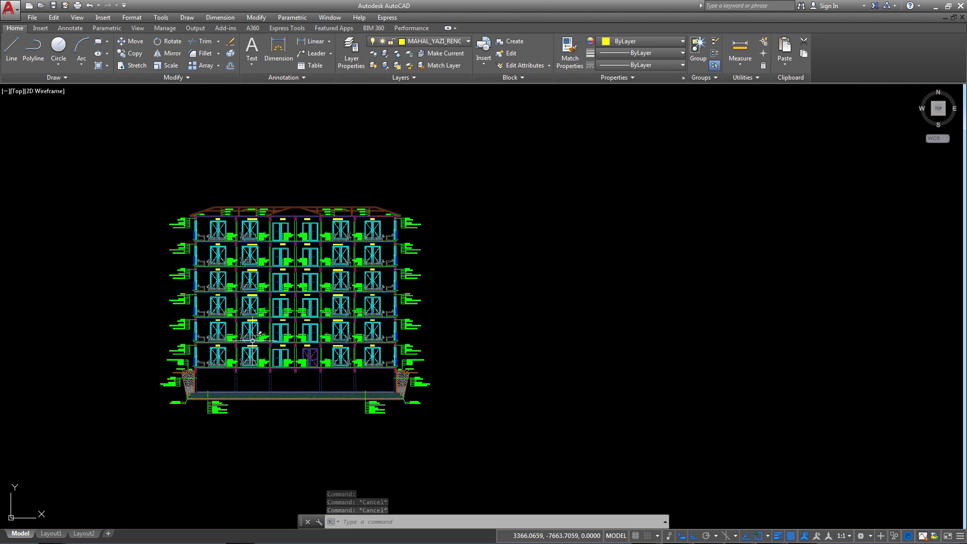
scroll(299, 237, "up", 2)
scroll(282, 238, "down", 4)
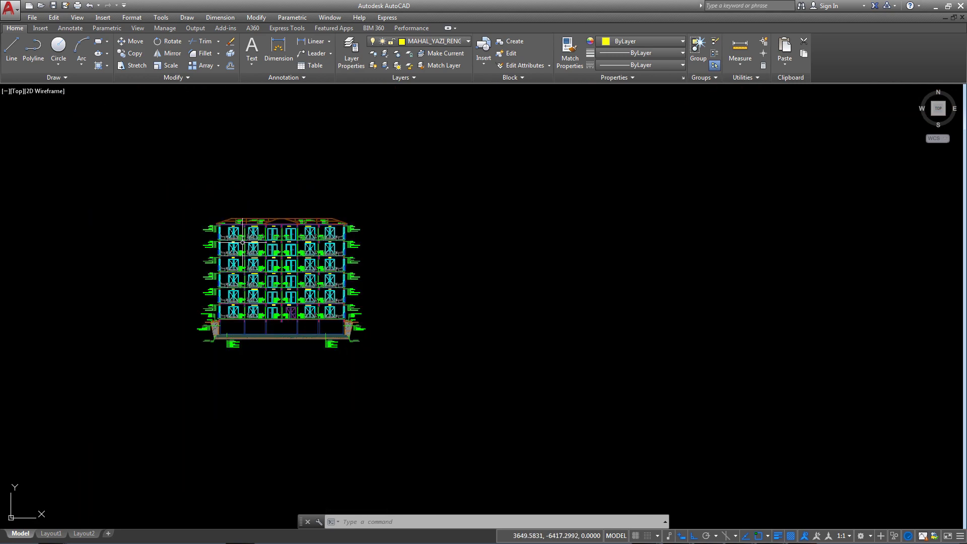
Step: Copy the whole building section and place it to the right of the elevations
left_click(179, 199)
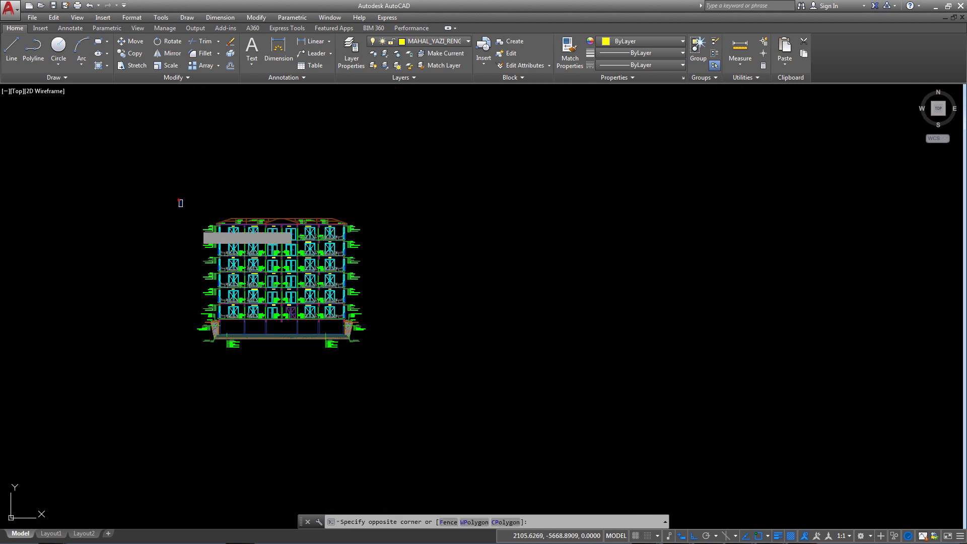
left_click(397, 369)
type("co")
key("Return")
left_click(349, 304)
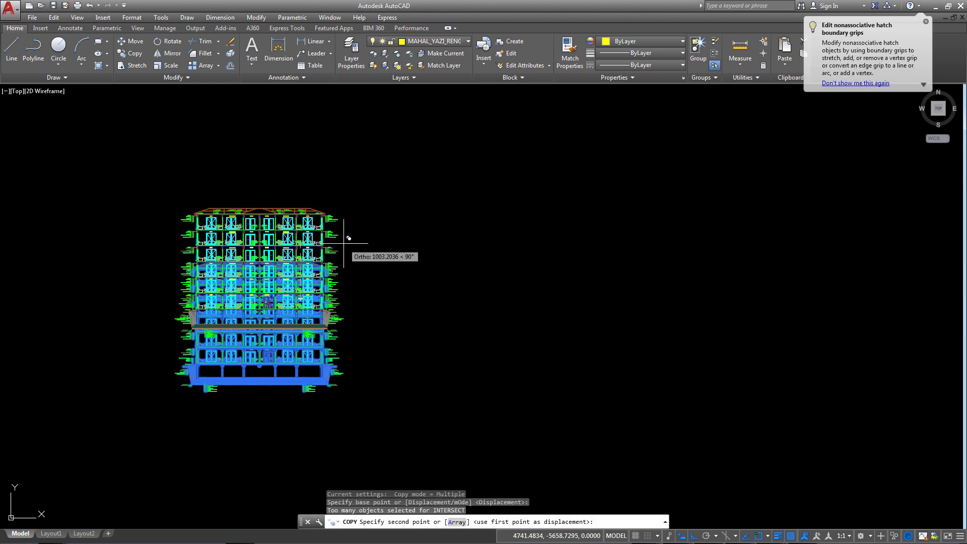
scroll(344, 243, "down", 3)
scroll(422, 217, "down", 2)
middle_click_drag(422, 217, 161, 290)
key("F8")
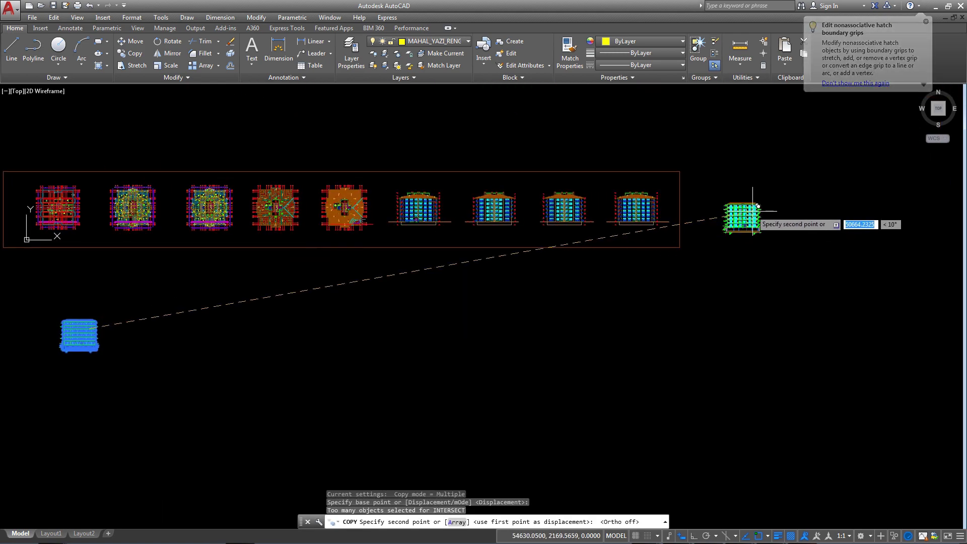
scroll(753, 211, "up", 4)
scroll(716, 196, "up", 2)
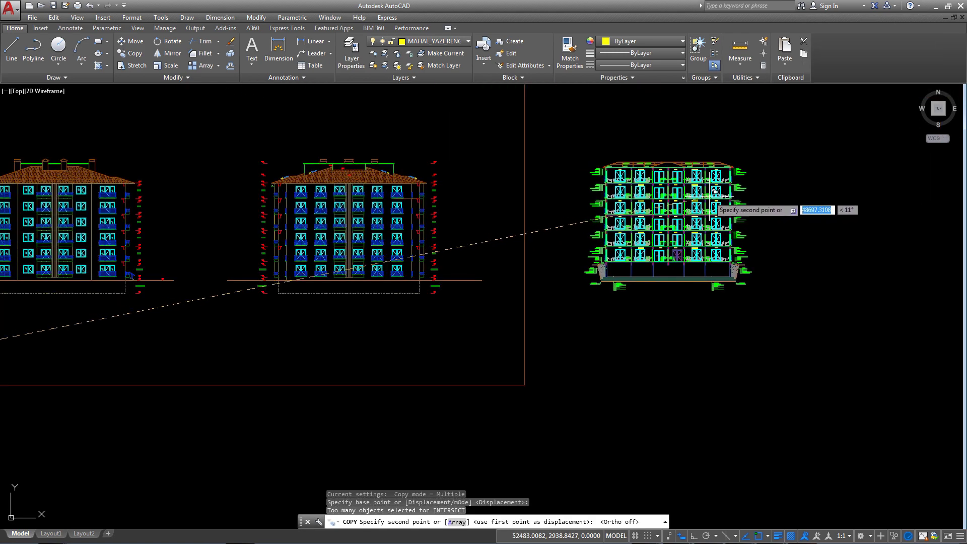
key("Escape")
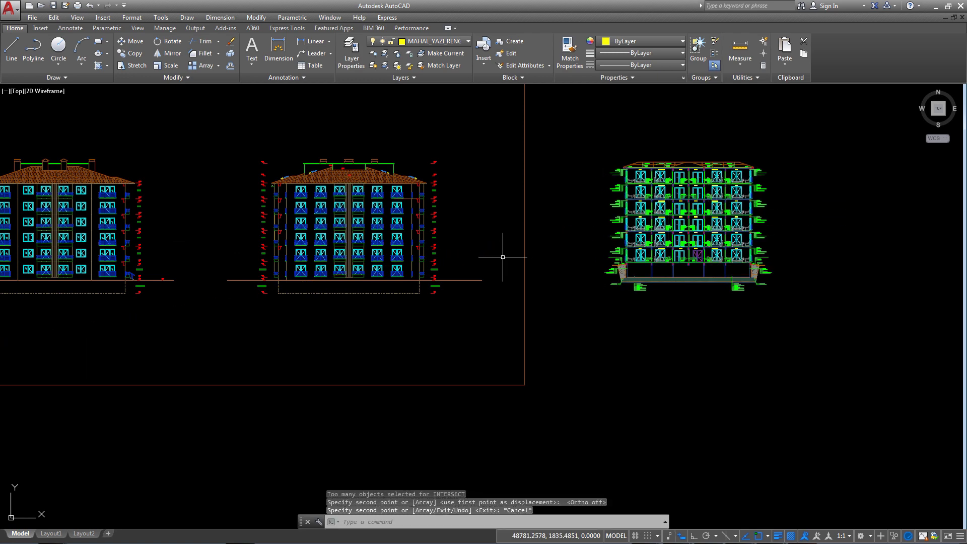
Step: Stretch the elevations' ground line rightward so it runs beneath the copied section
left_click(481, 280)
left_click(470, 293)
left_click(482, 280)
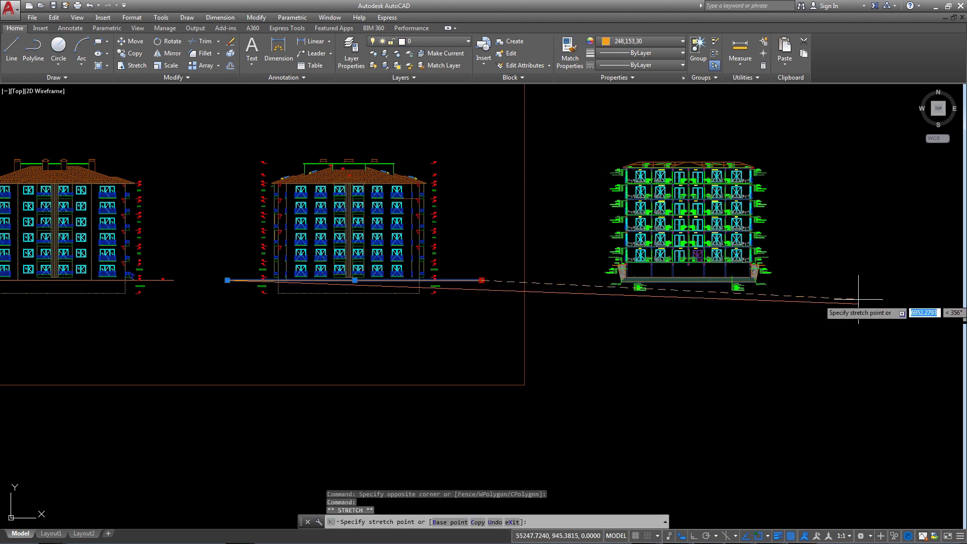
key("Escape")
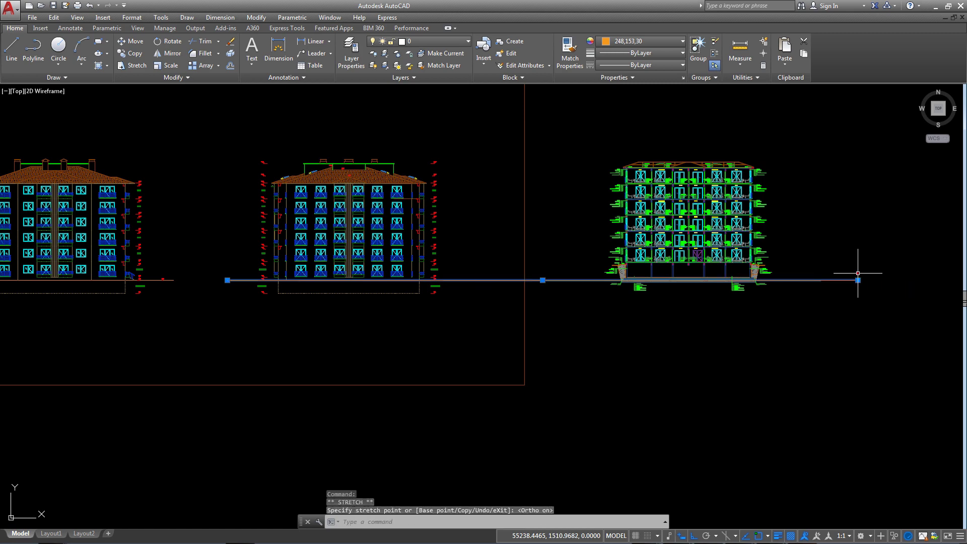
Step: Begin a line near the +0.50 level, then cancel it unfinished
scroll(450, 219, "up", 4)
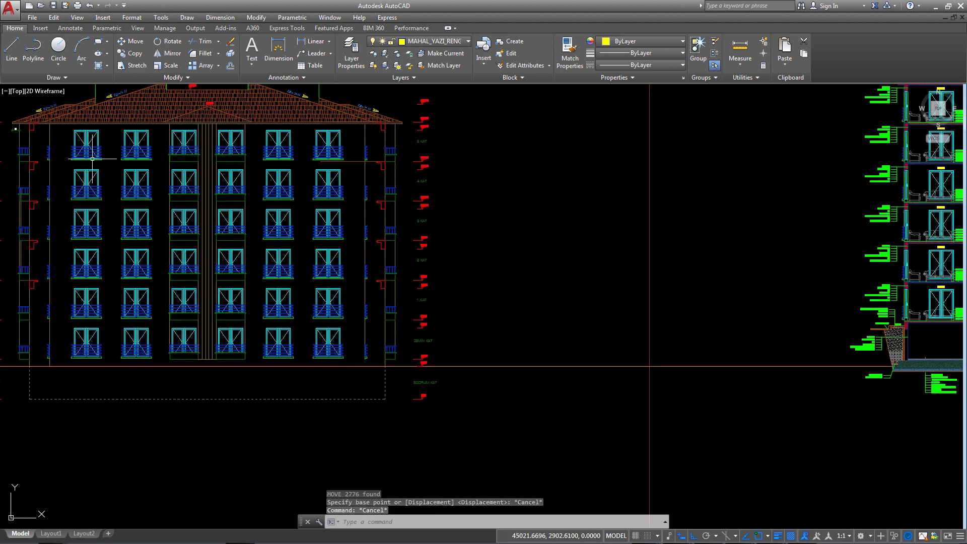
left_click(11, 48)
scroll(403, 343, "up", 6)
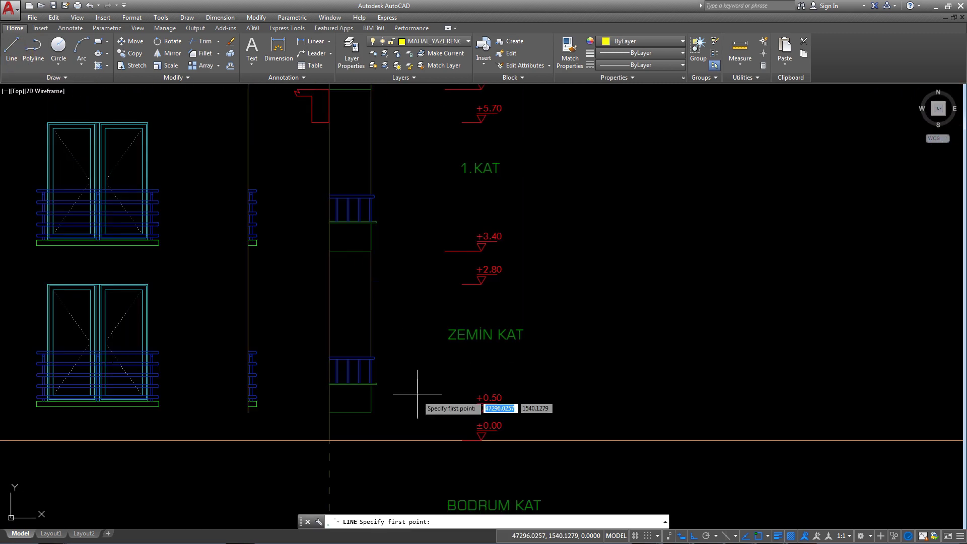
left_click(444, 401)
scroll(443, 402, "down", 5)
middle_click_drag(789, 405, 319, 362)
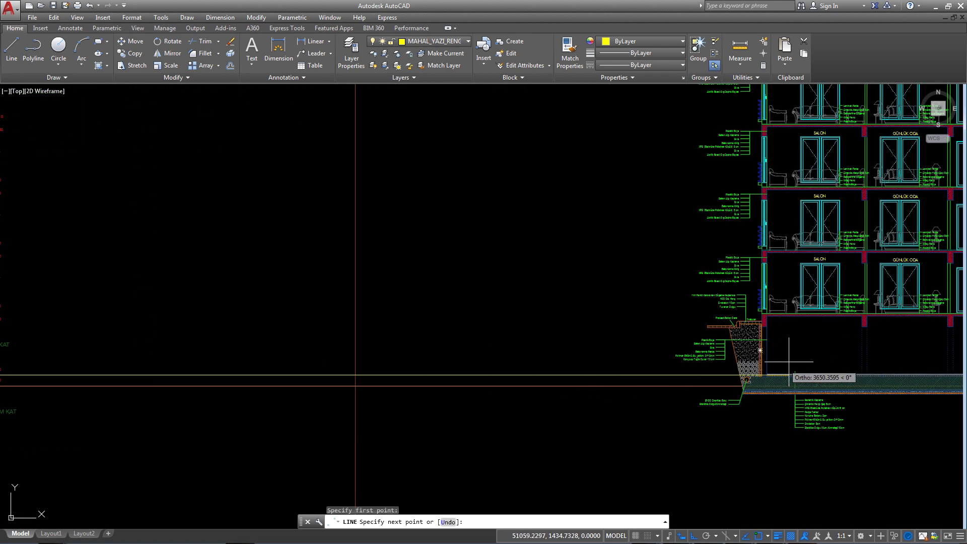
scroll(806, 359, "up", 4)
key("Escape")
key("Escape")
scroll(806, 373, "down", 2)
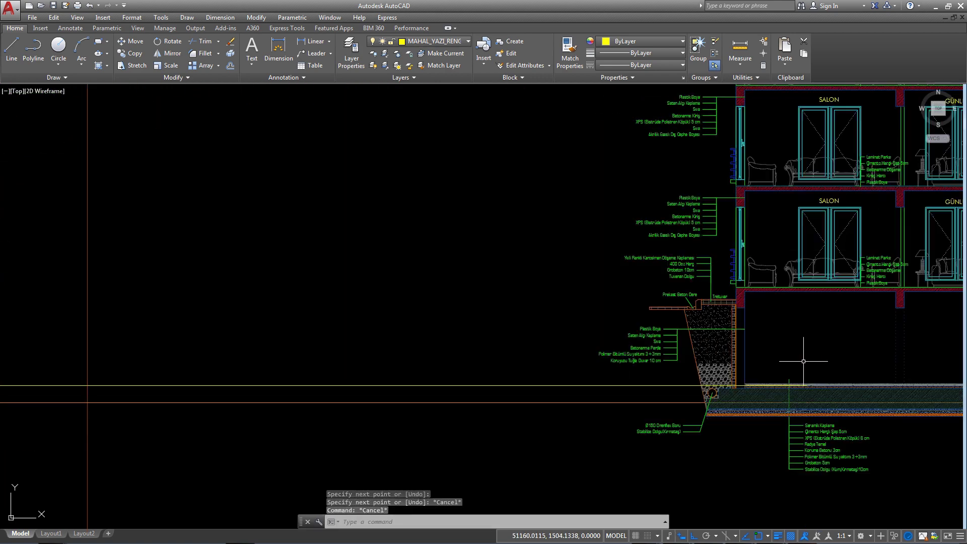
scroll(801, 398, "down", 6)
scroll(487, 210, "down", 4)
Step: Move the copied section from its Tretuvar corner onto the elevations' ground line
left_click(501, 183)
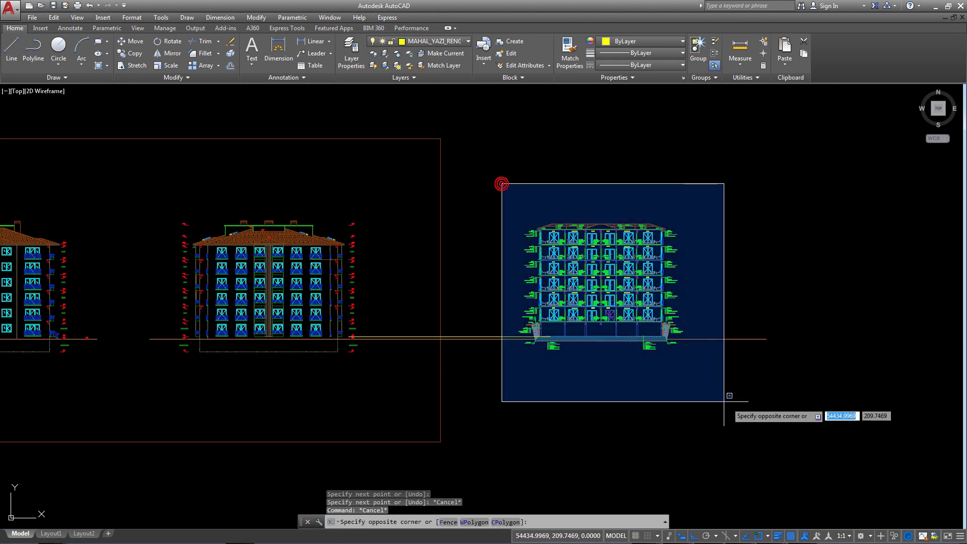
left_click(729, 401)
type("M")
key("Return")
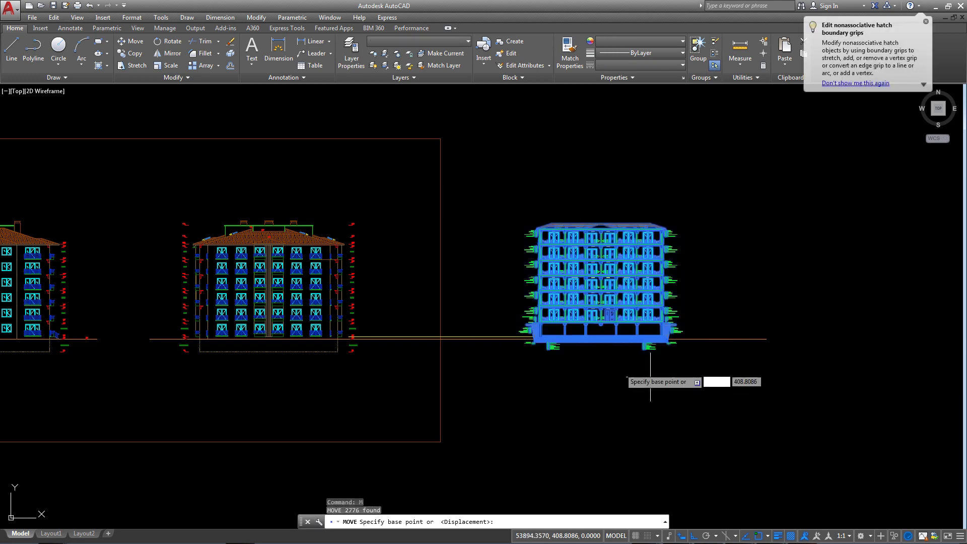
scroll(630, 383, "up", 5)
scroll(443, 288, "up", 5)
middle_click_drag(335, 225, 417, 360)
scroll(367, 283, "up", 5)
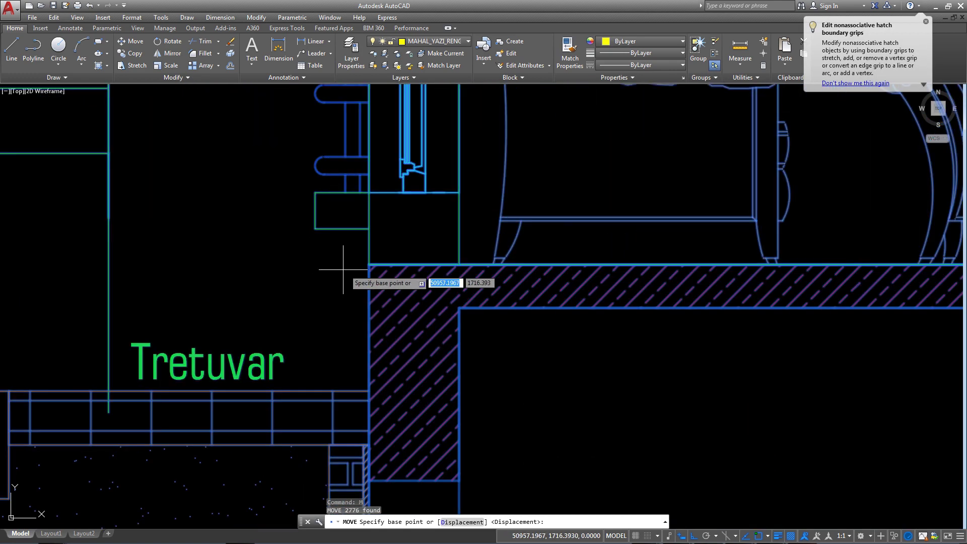
scroll(370, 260, "up", 2)
left_click(369, 258)
scroll(369, 257, "down", 5)
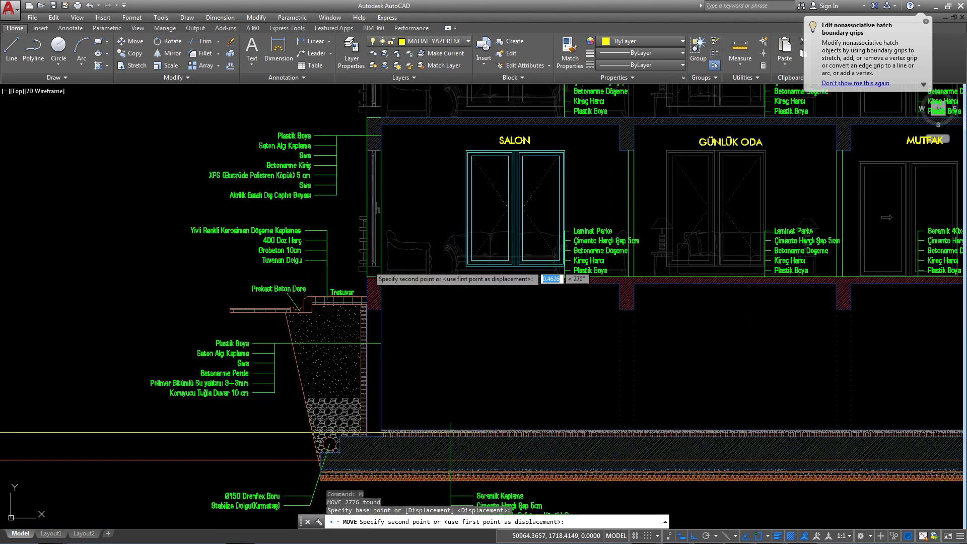
scroll(363, 282, "down", 3)
scroll(358, 322, "up", 4)
scroll(354, 343, "up", 3)
scroll(355, 343, "up", 3)
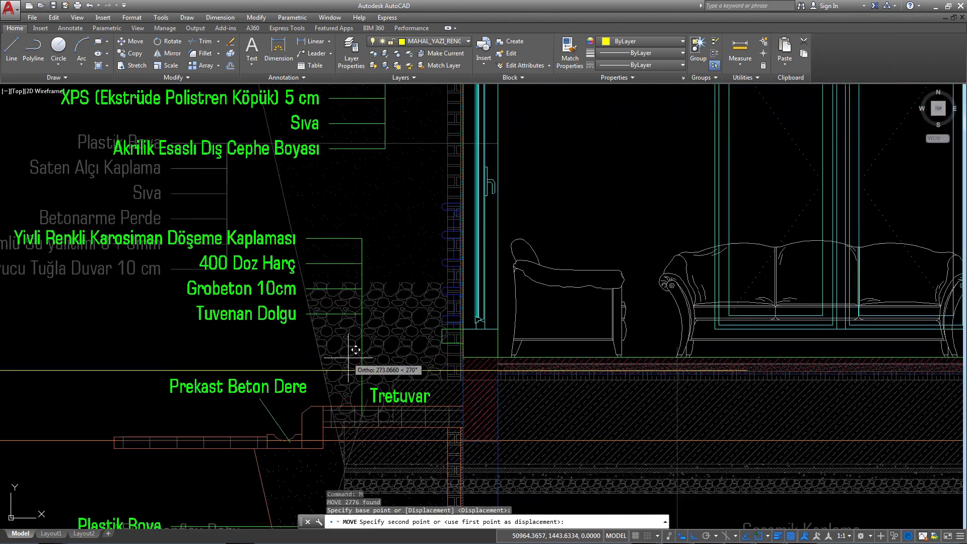
scroll(354, 369, "up", 2)
left_click(354, 370)
scroll(353, 370, "down", 10)
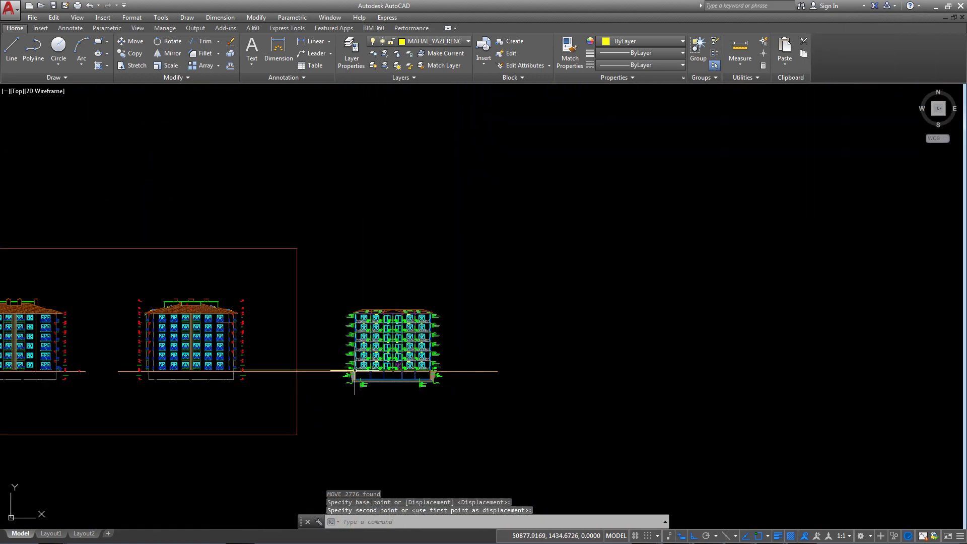
scroll(353, 370, "up", 2)
key("Escape")
Step: Delete the leftover horizontal line, leaving the ground line beside the section unchanged
left_click(305, 368)
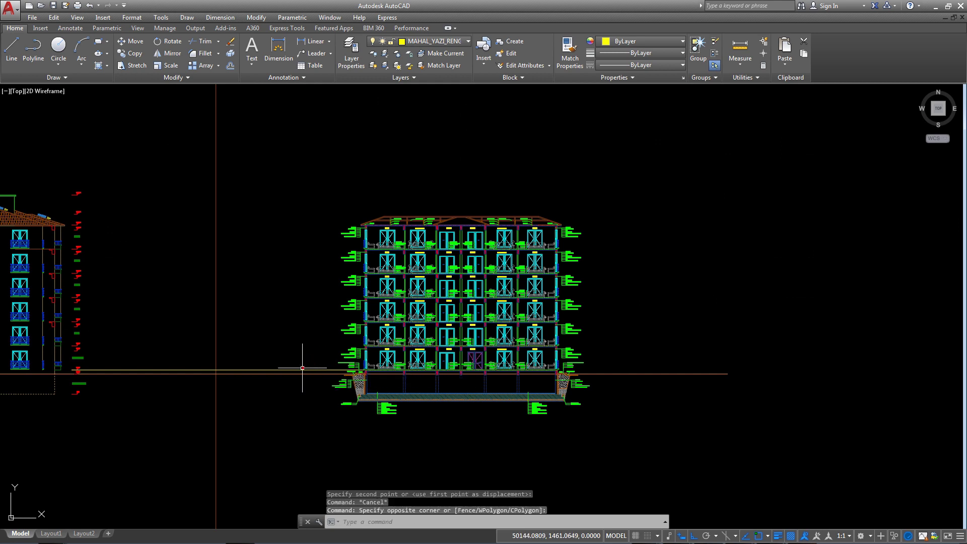
key("Delete")
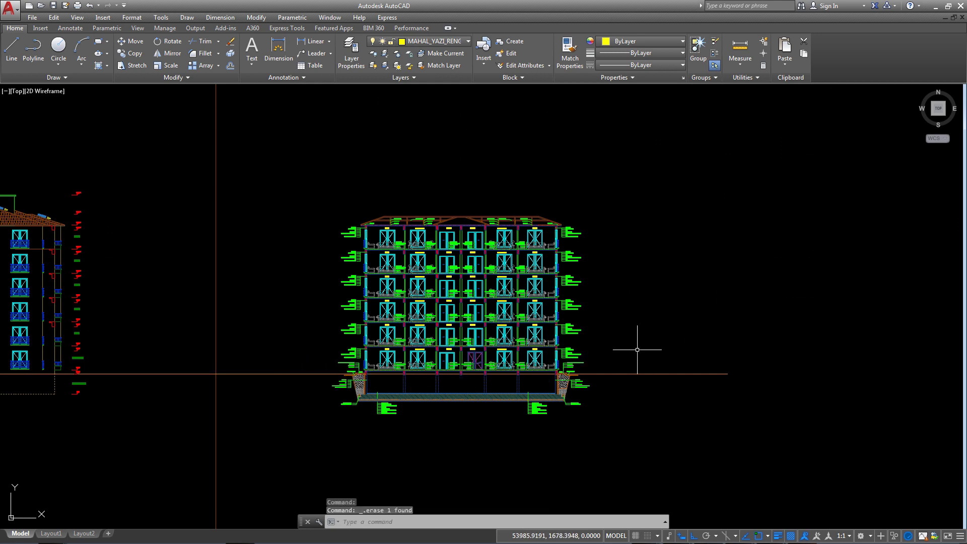
left_click(637, 349)
left_click(728, 374)
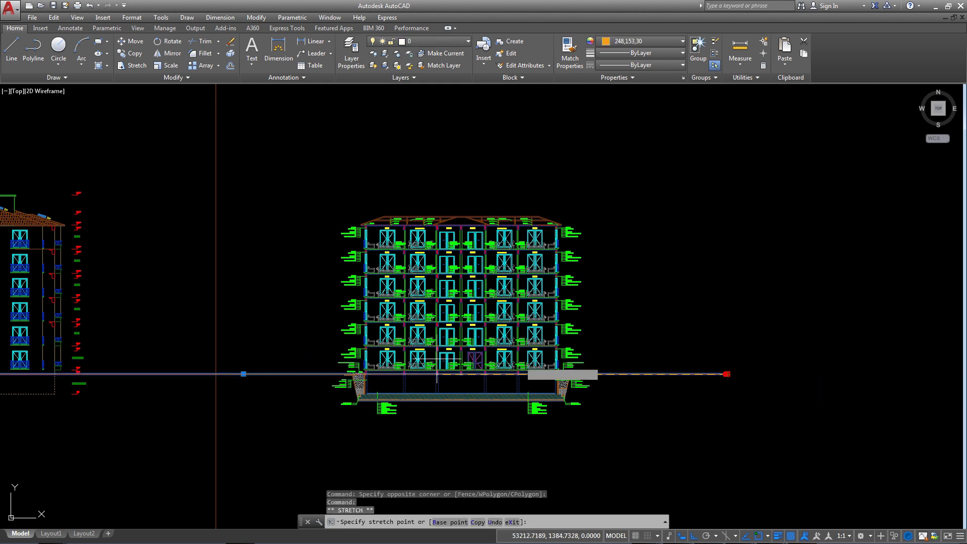
scroll(151, 374, "down", 3)
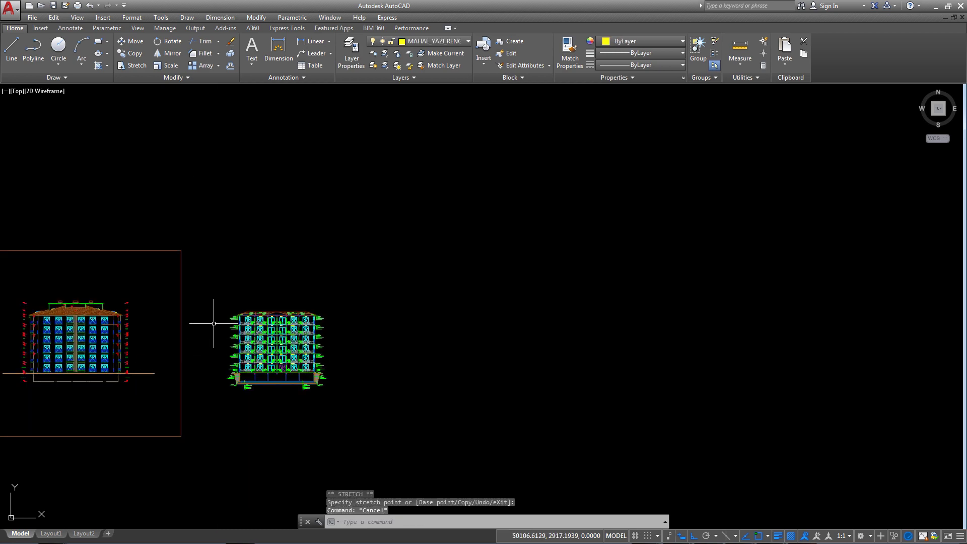
key("Escape")
Step: Stretch the sheet frame's right edge so it encloses the building section
left_click(168, 323)
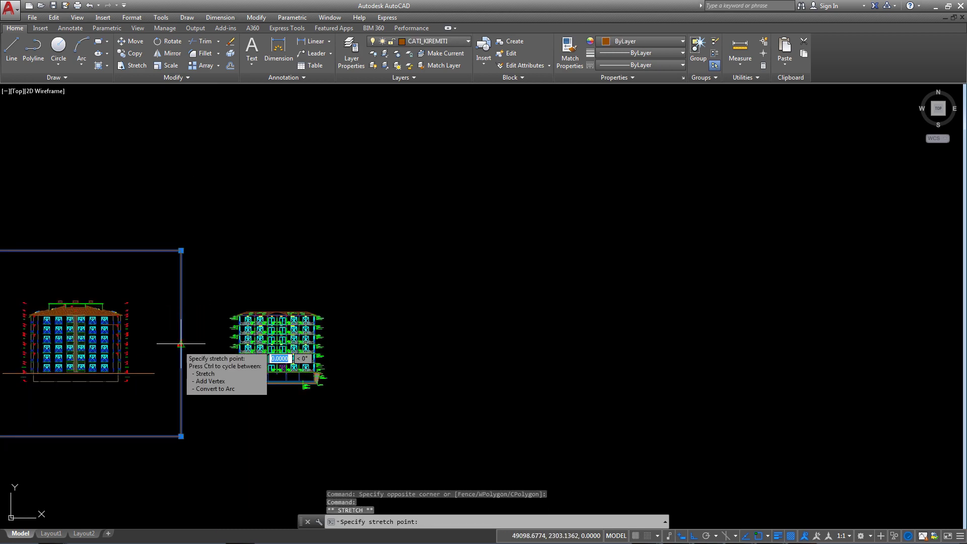
left_click(180, 344)
scroll(391, 368, "down", 5)
middle_click_drag(378, 386, 440, 363)
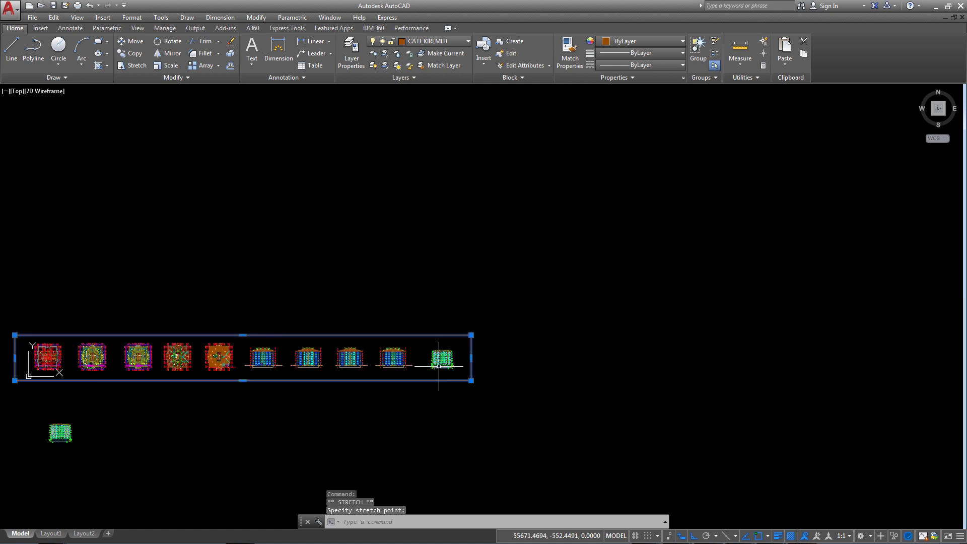
scroll(562, 320, "up", 2)
middle_click_drag(562, 320, 627, 319)
scroll(627, 320, "down", 2)
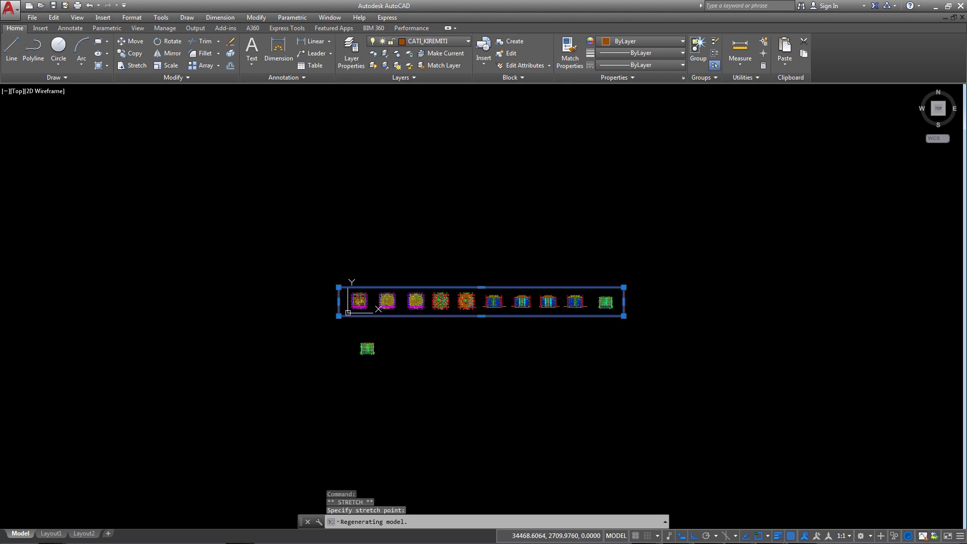